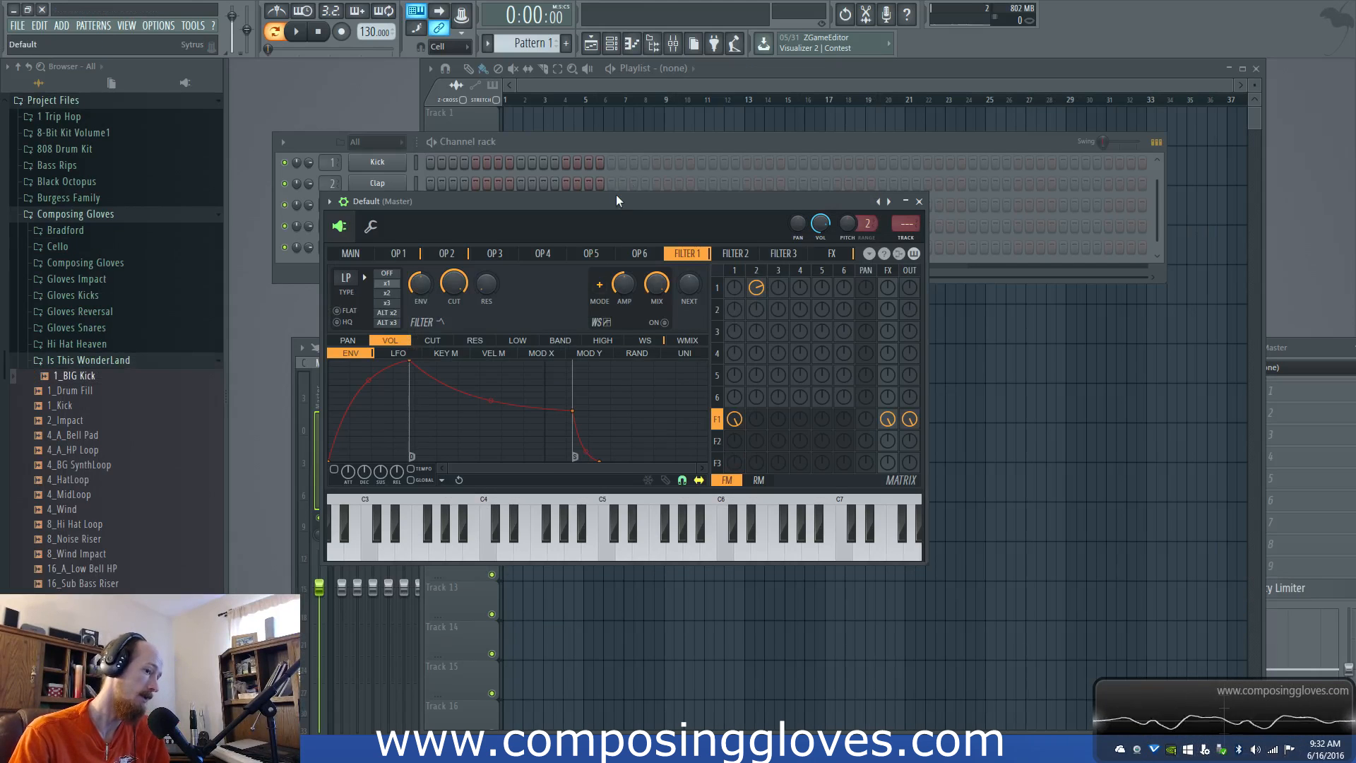
Step: Examine the Sytrus main page and the frequency ratios, waveforms and volume envelopes of operators 1 and 2
drag(617, 199, 639, 175)
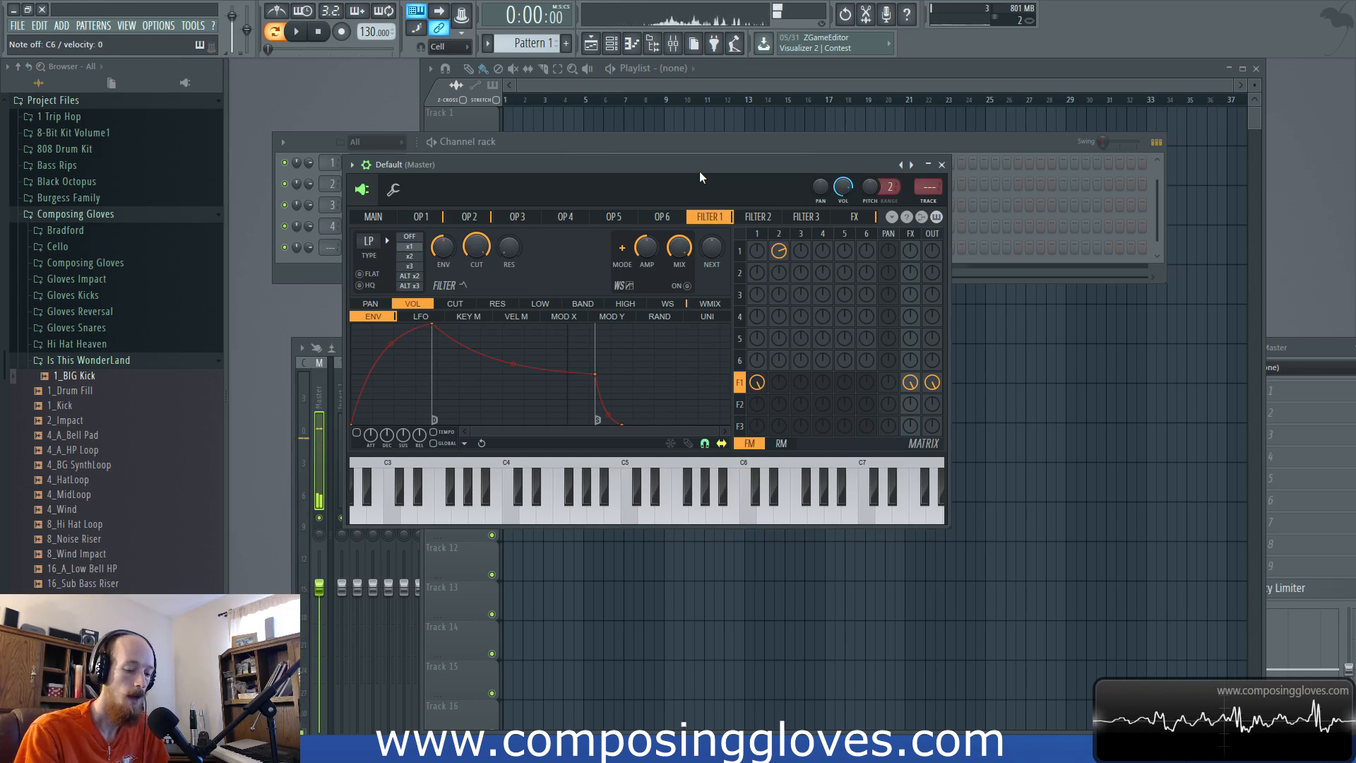
click(777, 234)
click(757, 233)
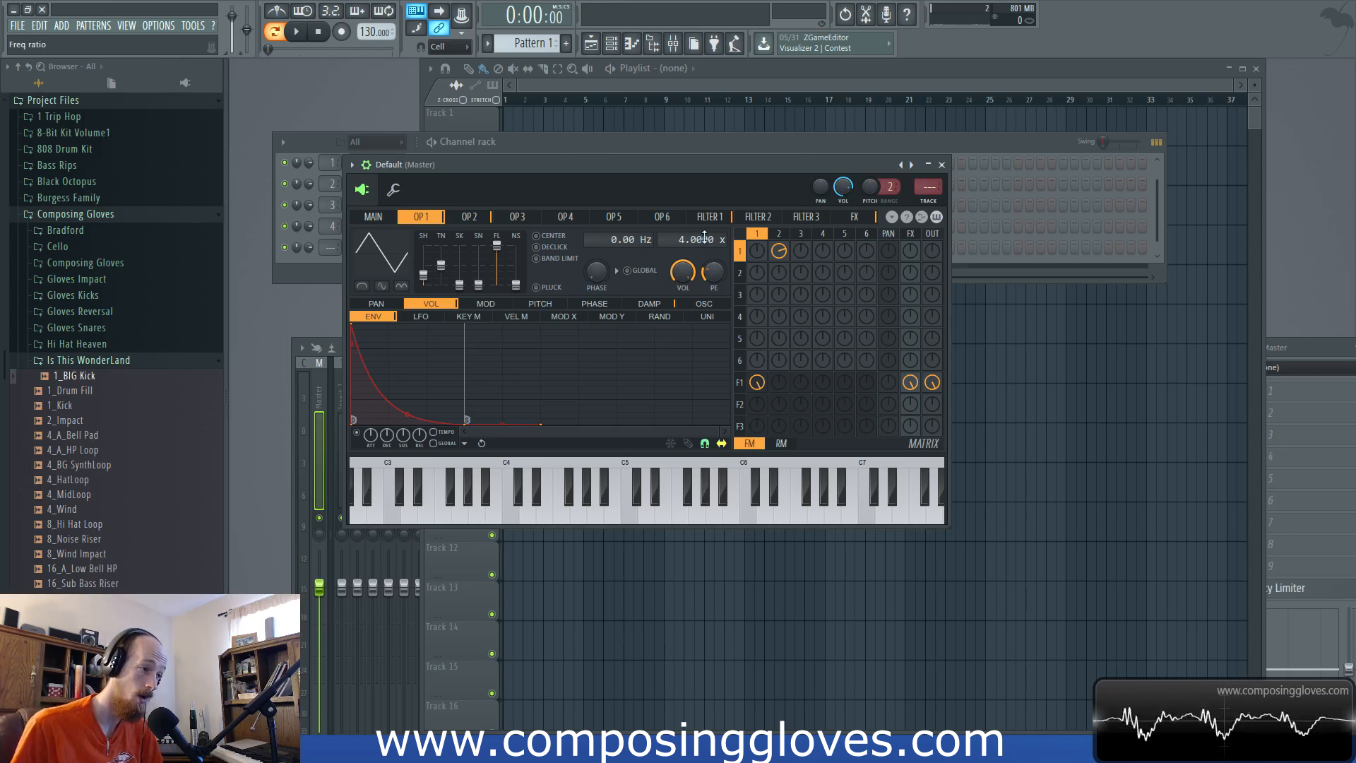
click(375, 217)
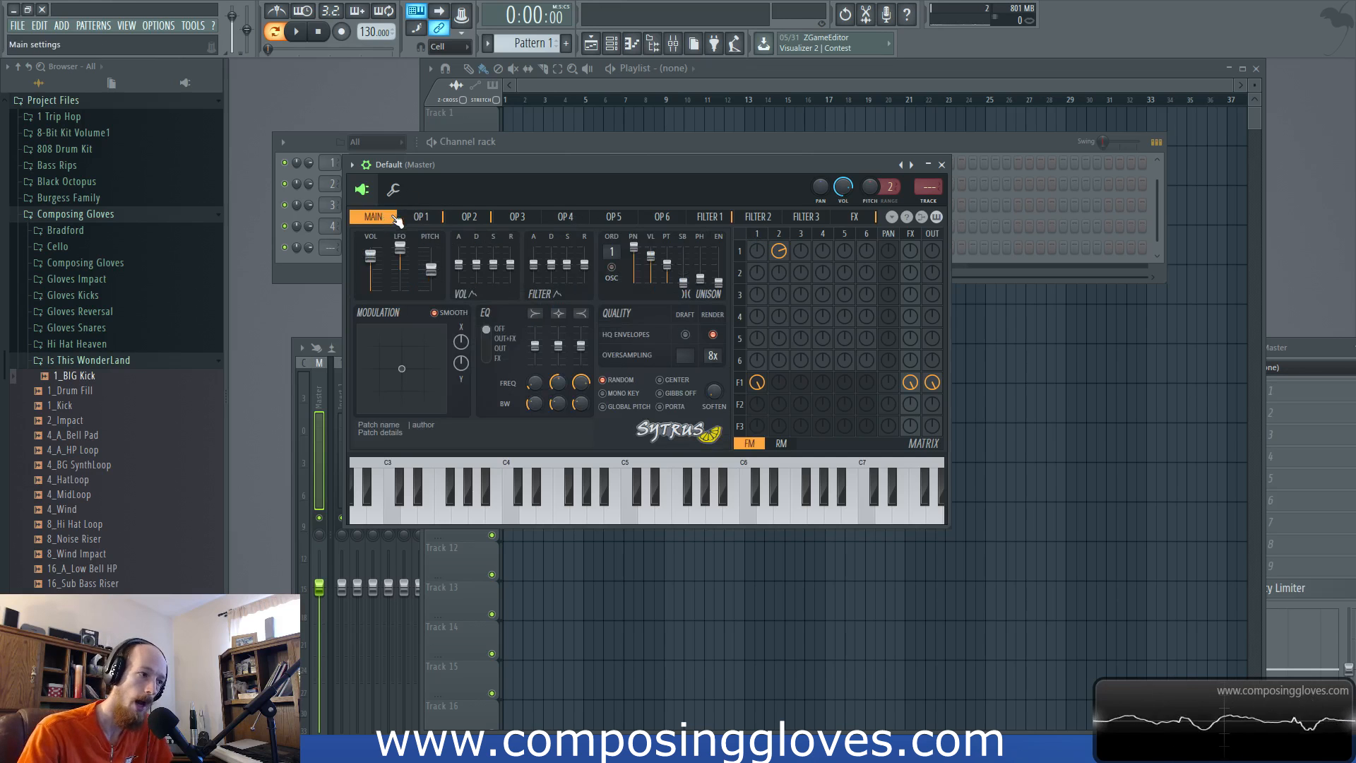
click(418, 218)
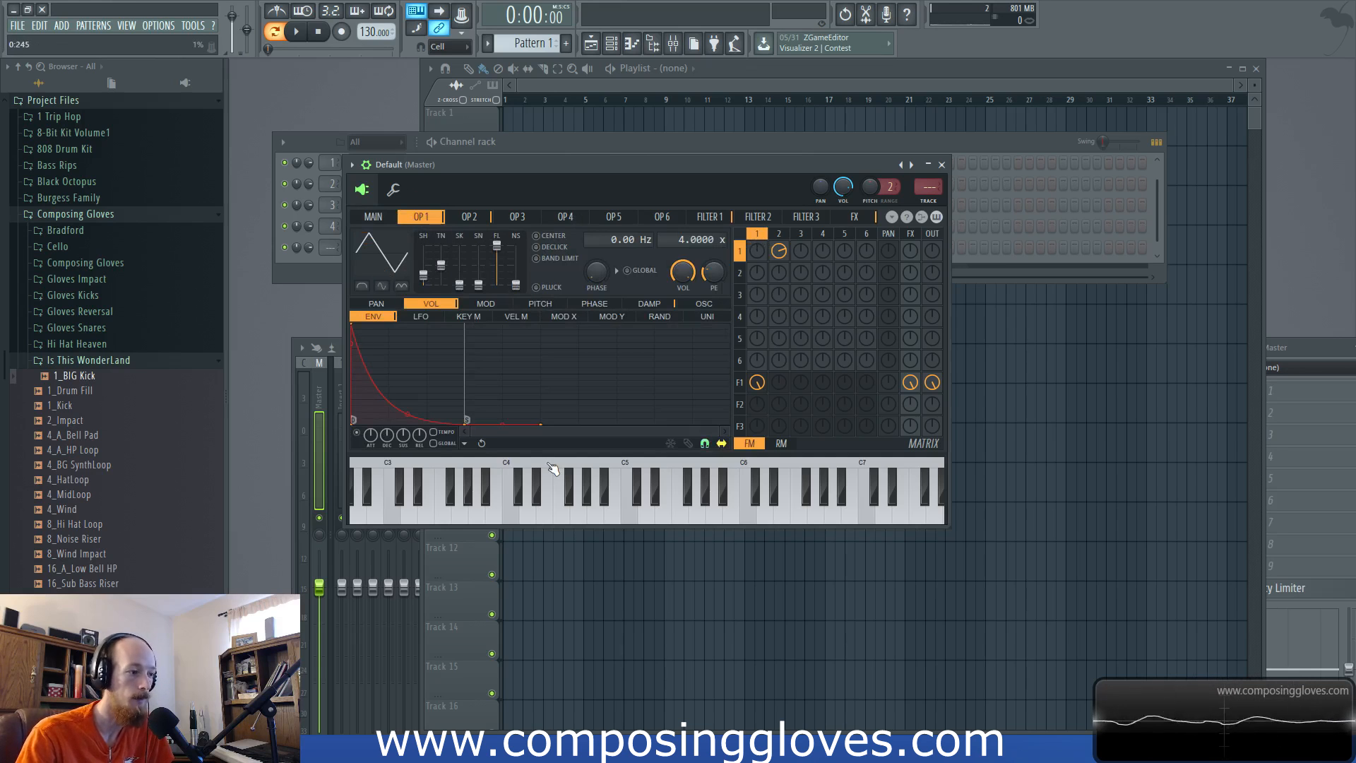
click(783, 234)
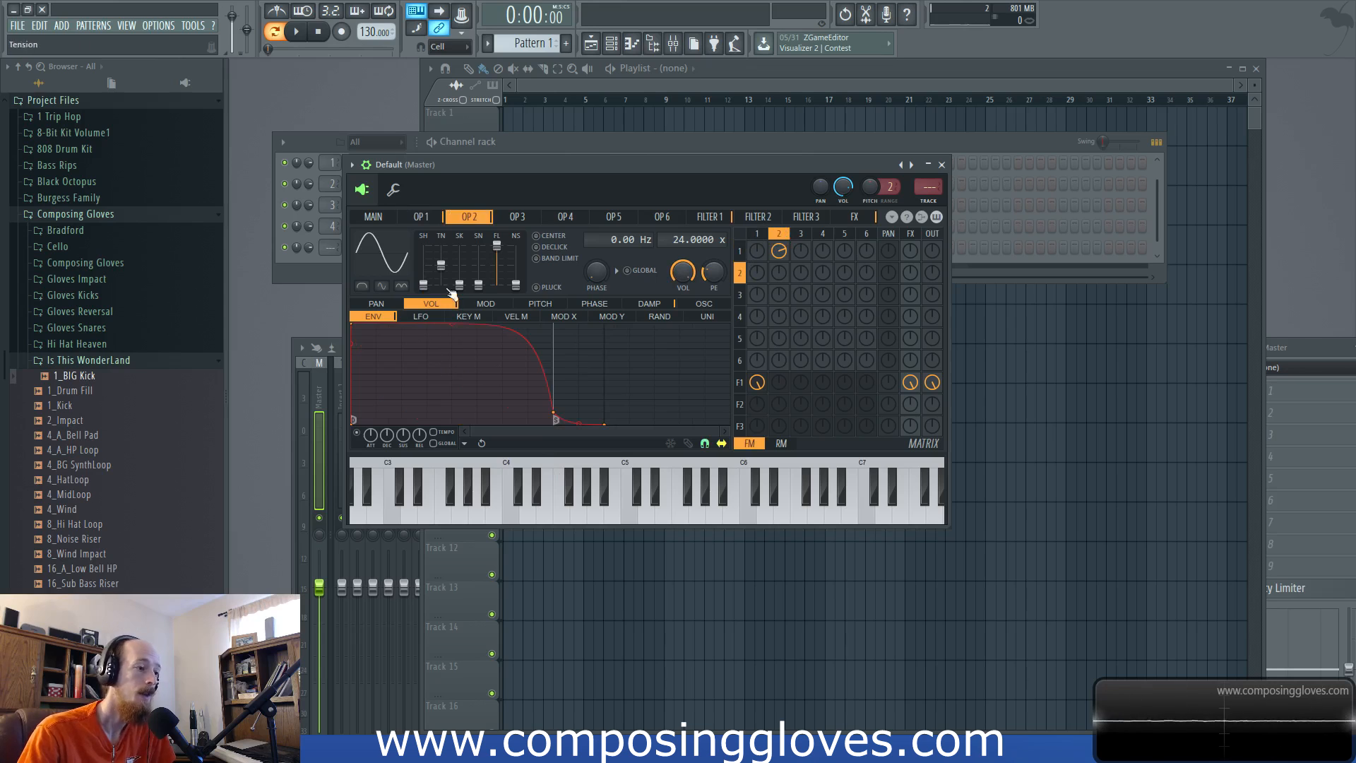
click(758, 255)
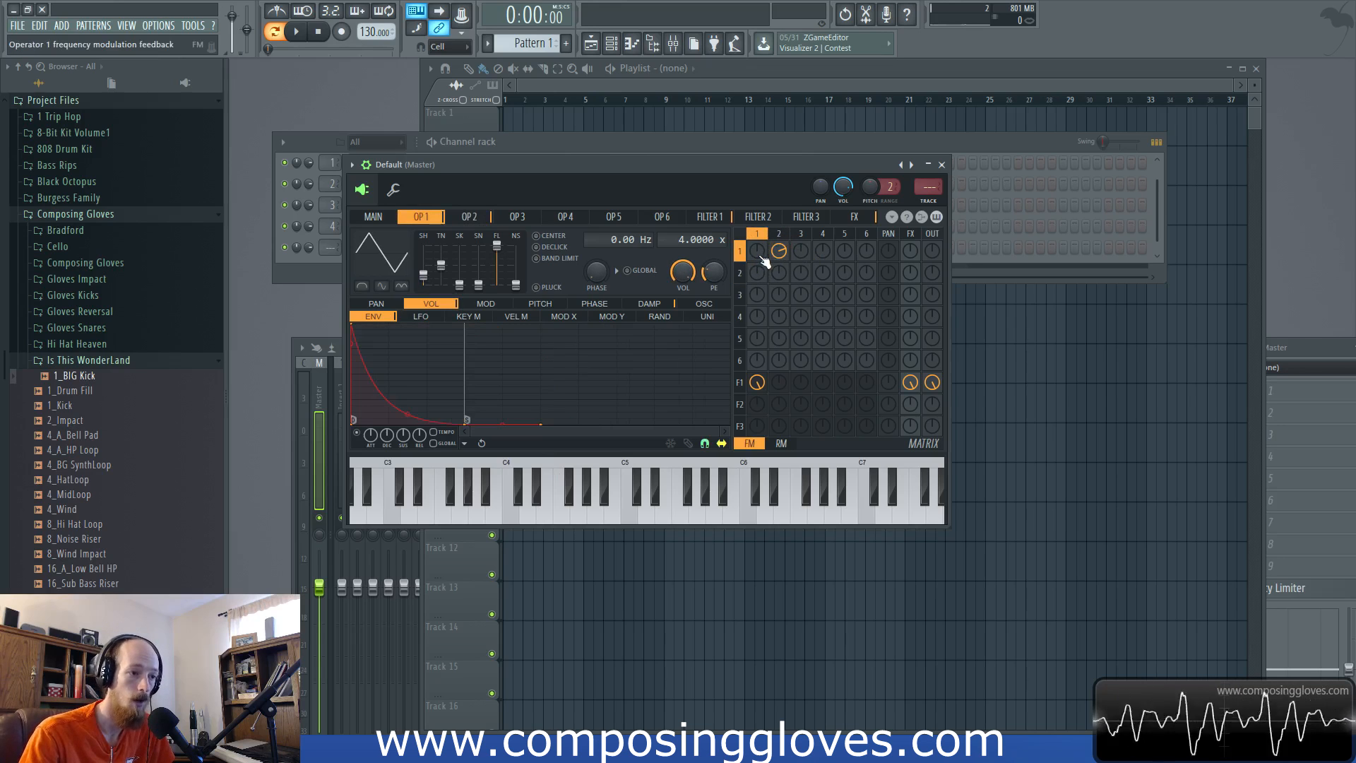
click(783, 234)
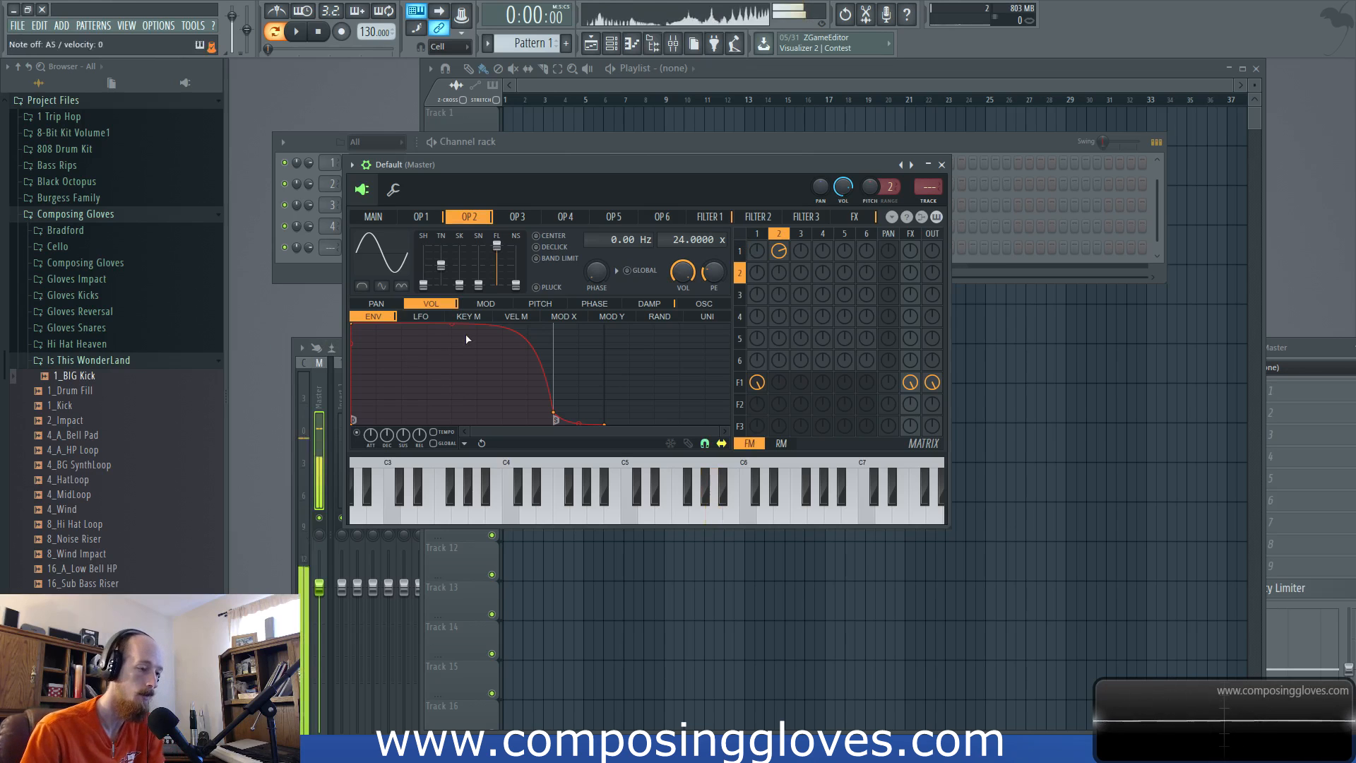
mouse_move(455, 326)
mouse_down()
mouse_move(453, 405)
mouse_move(453, 324)
mouse_up()
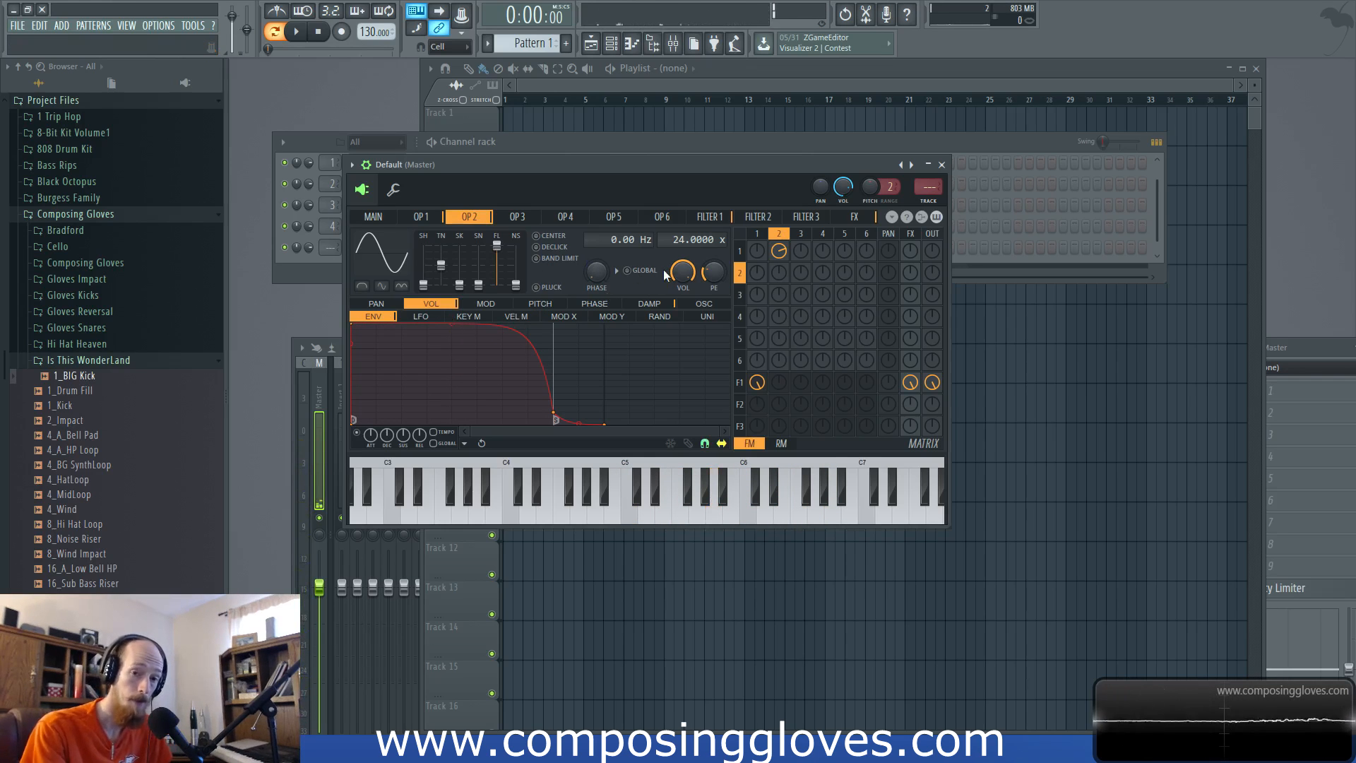
key(w)
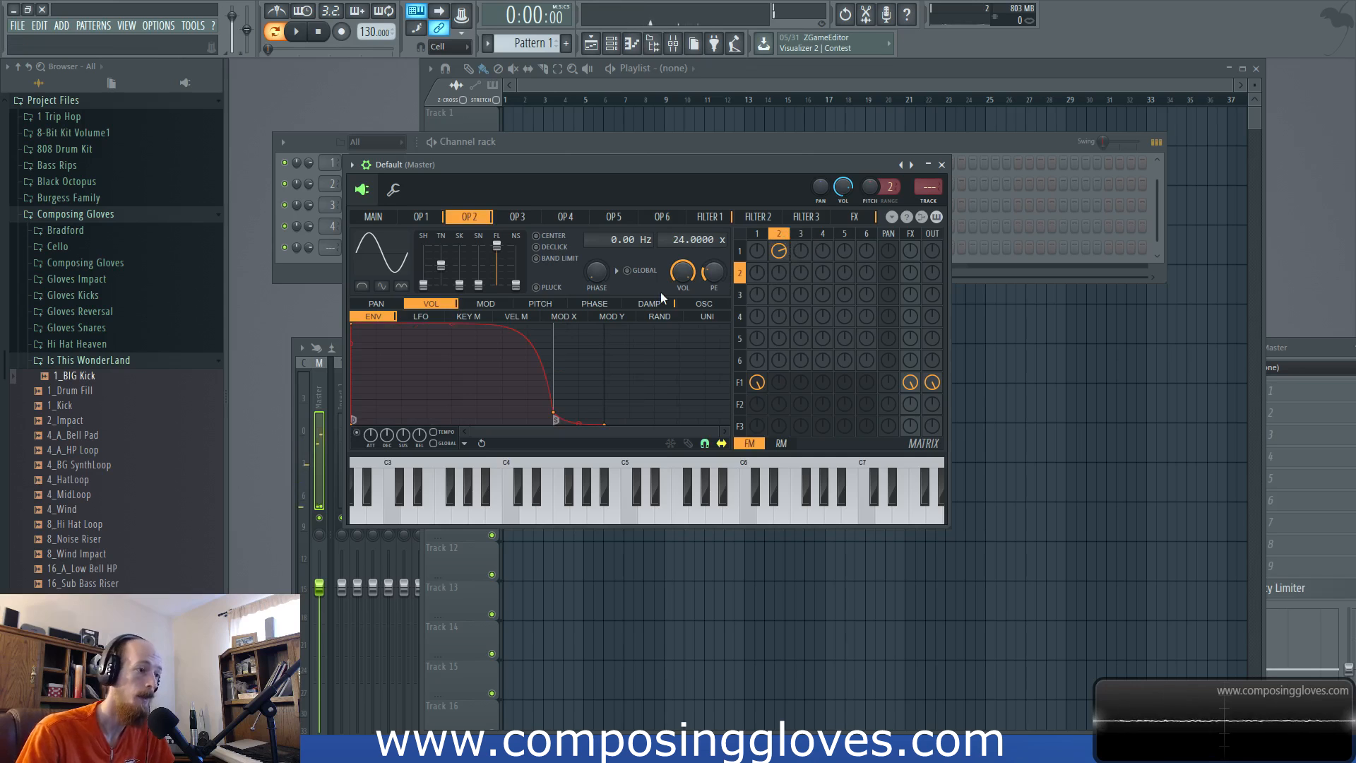
Step: Try a rising random-mapping curve on operator 2's volume, then restore the flat line at 100%
click(654, 317)
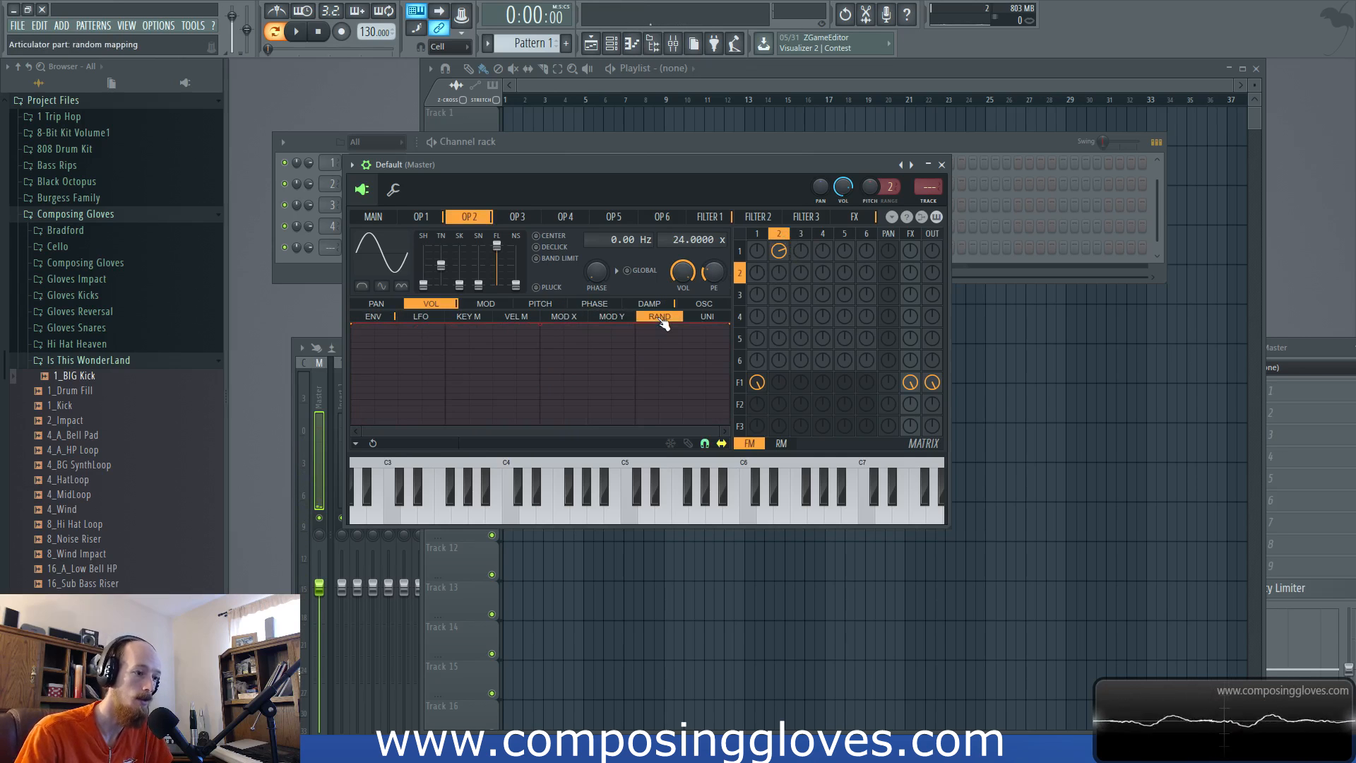
click(355, 334)
drag(528, 374, 540, 351)
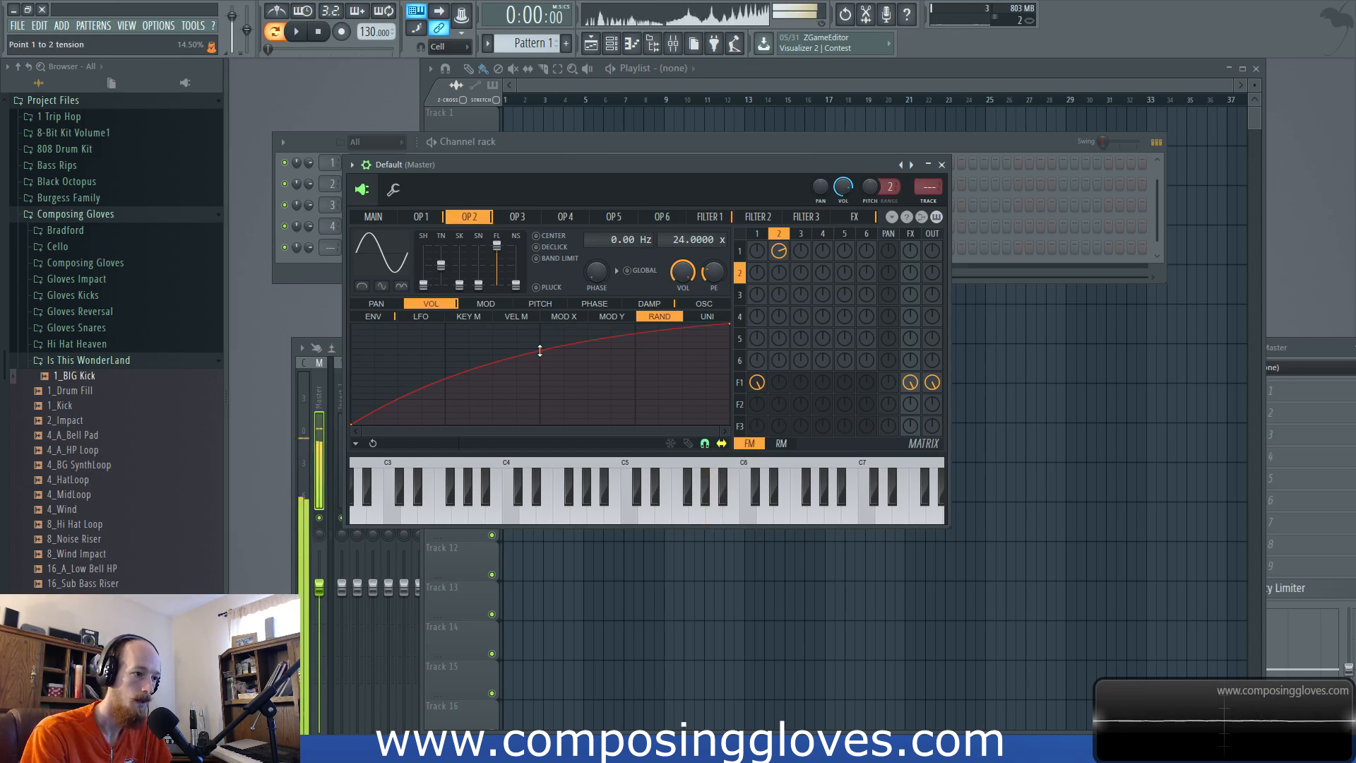
click(353, 422)
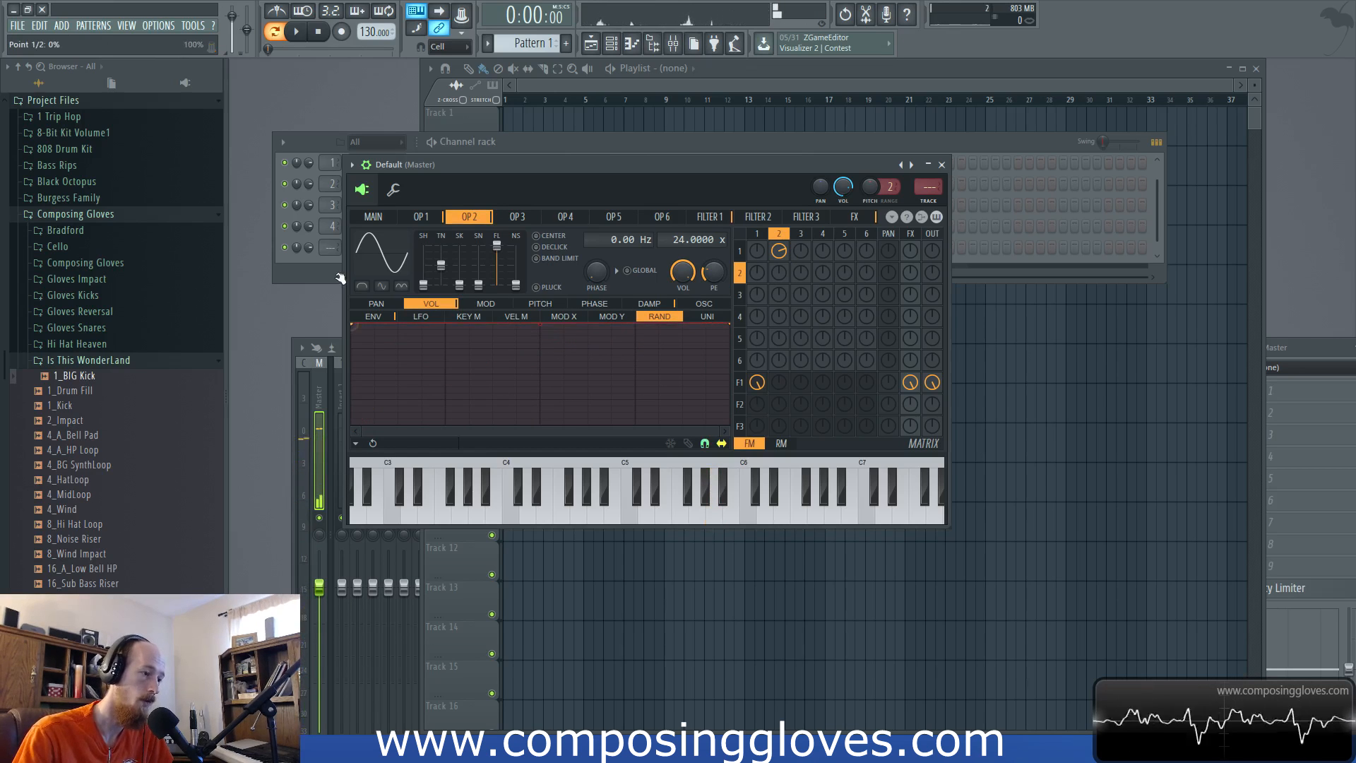
Step: Compare operators 1 and 2 again, then try the Vanilla band pass type on filter 1
click(421, 217)
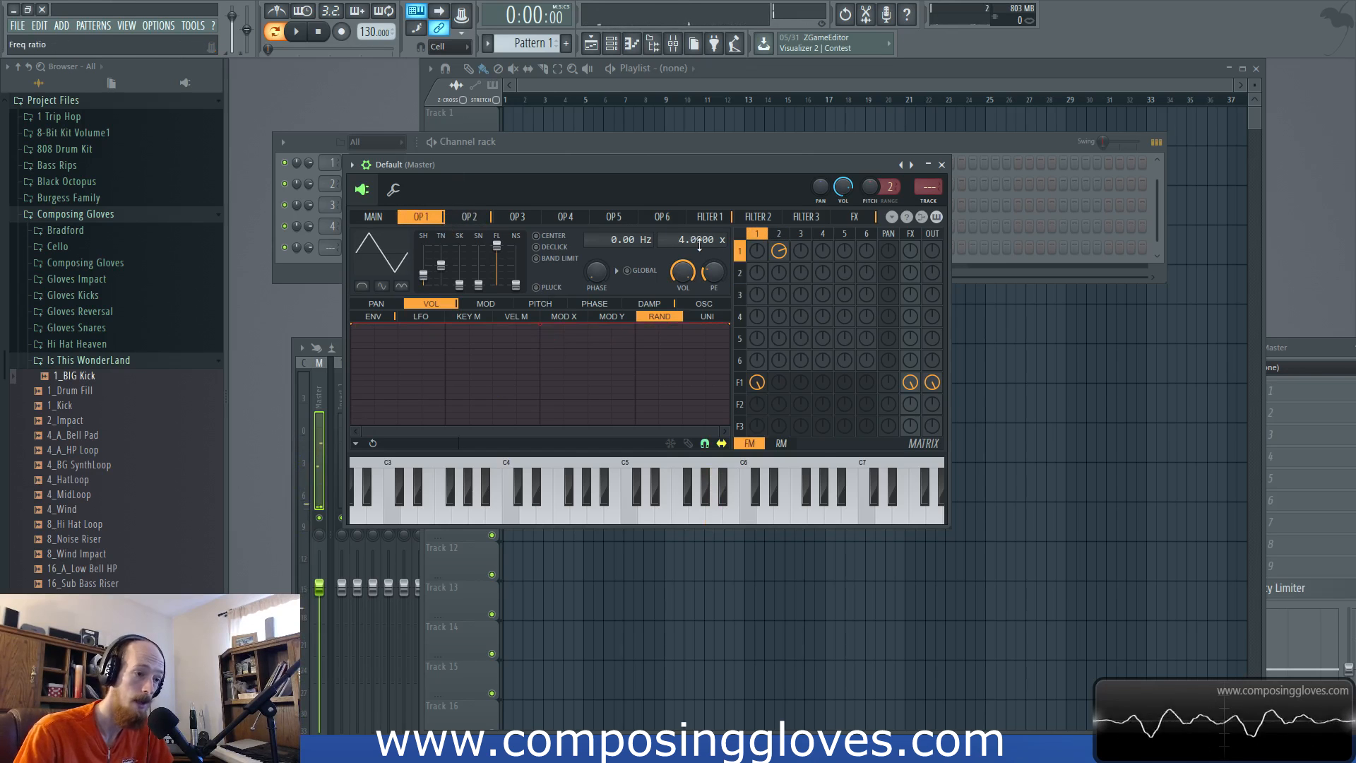
click(779, 235)
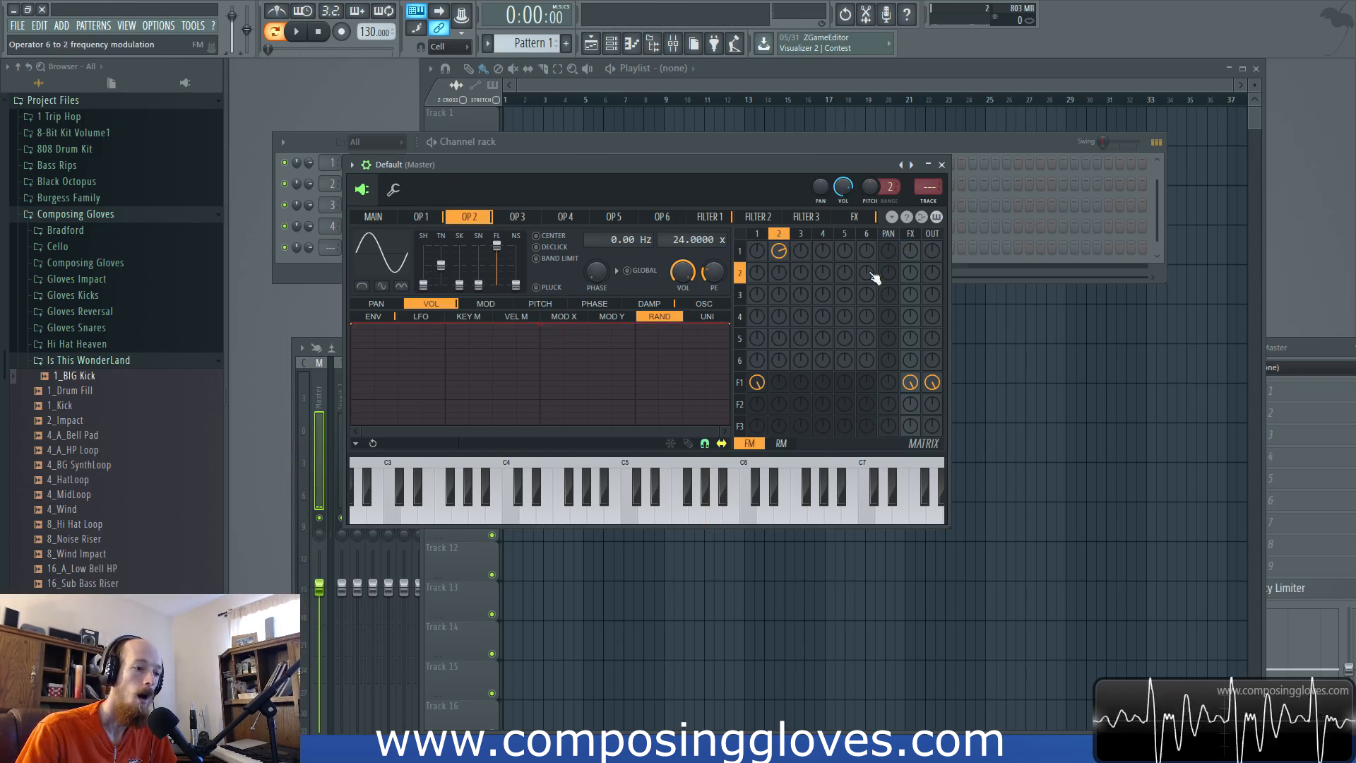
click(741, 382)
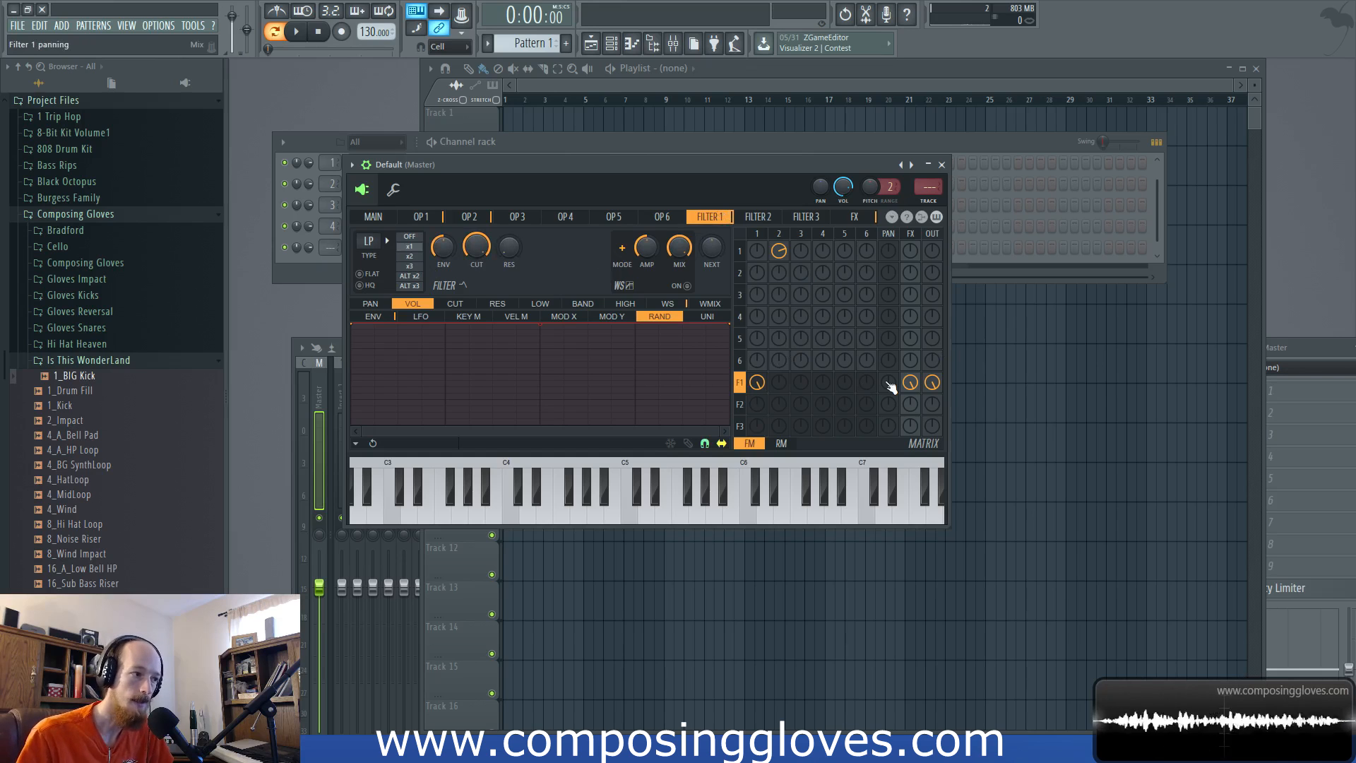
click(378, 236)
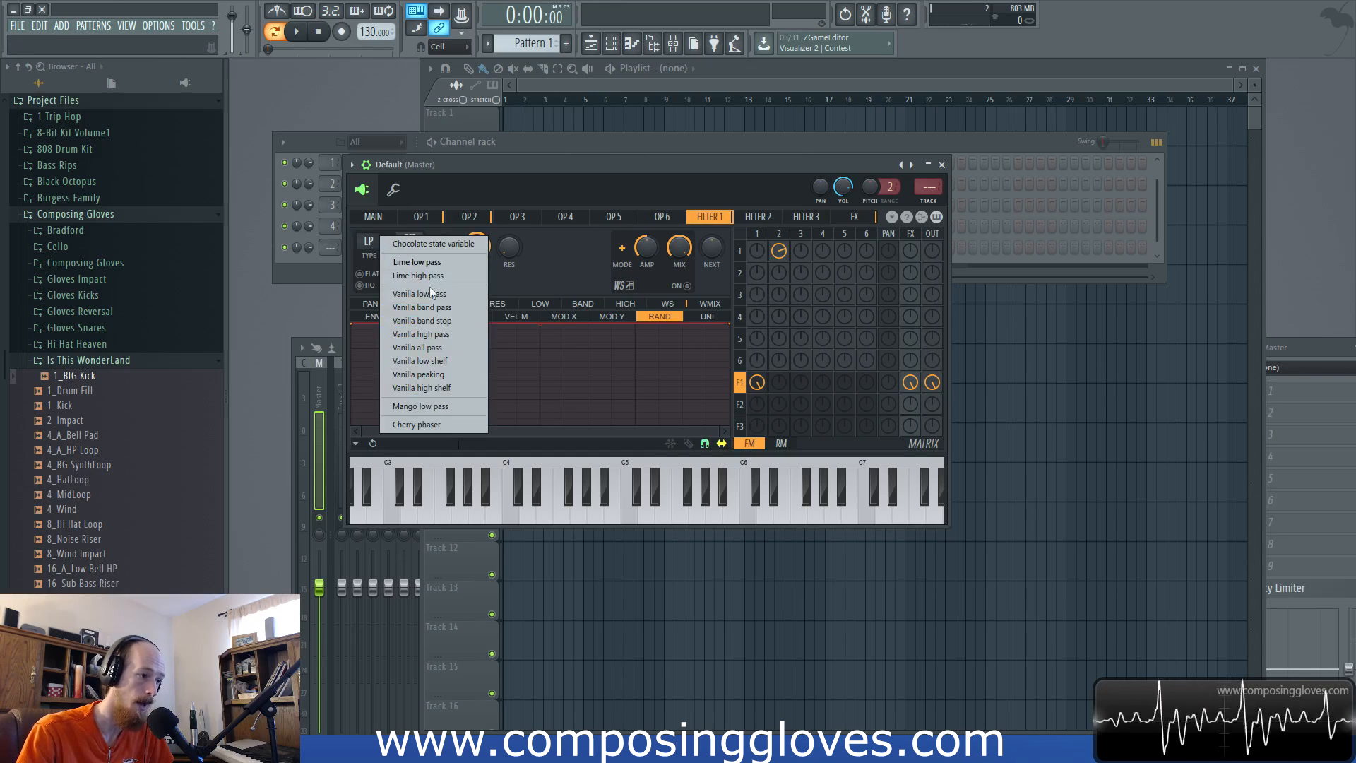
click(459, 308)
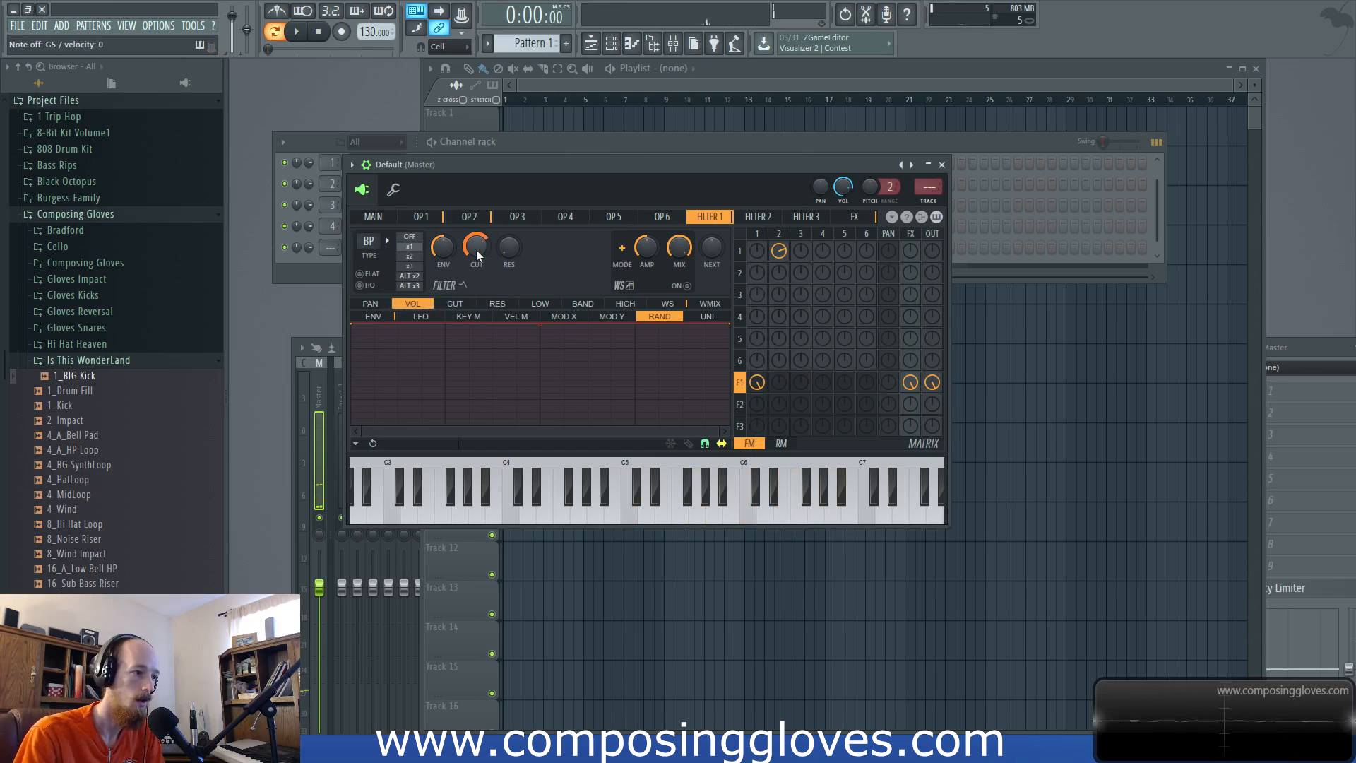
click(368, 240)
click(424, 313)
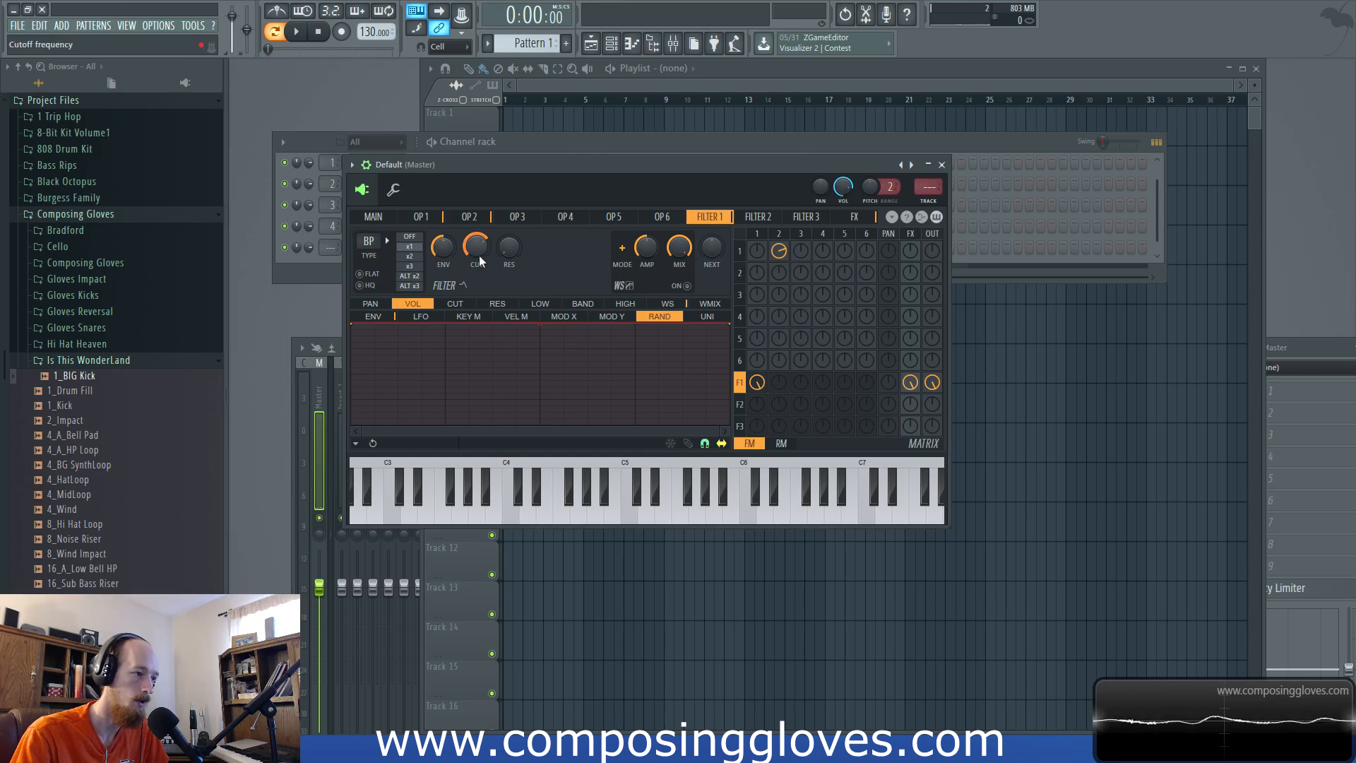
click(368, 240)
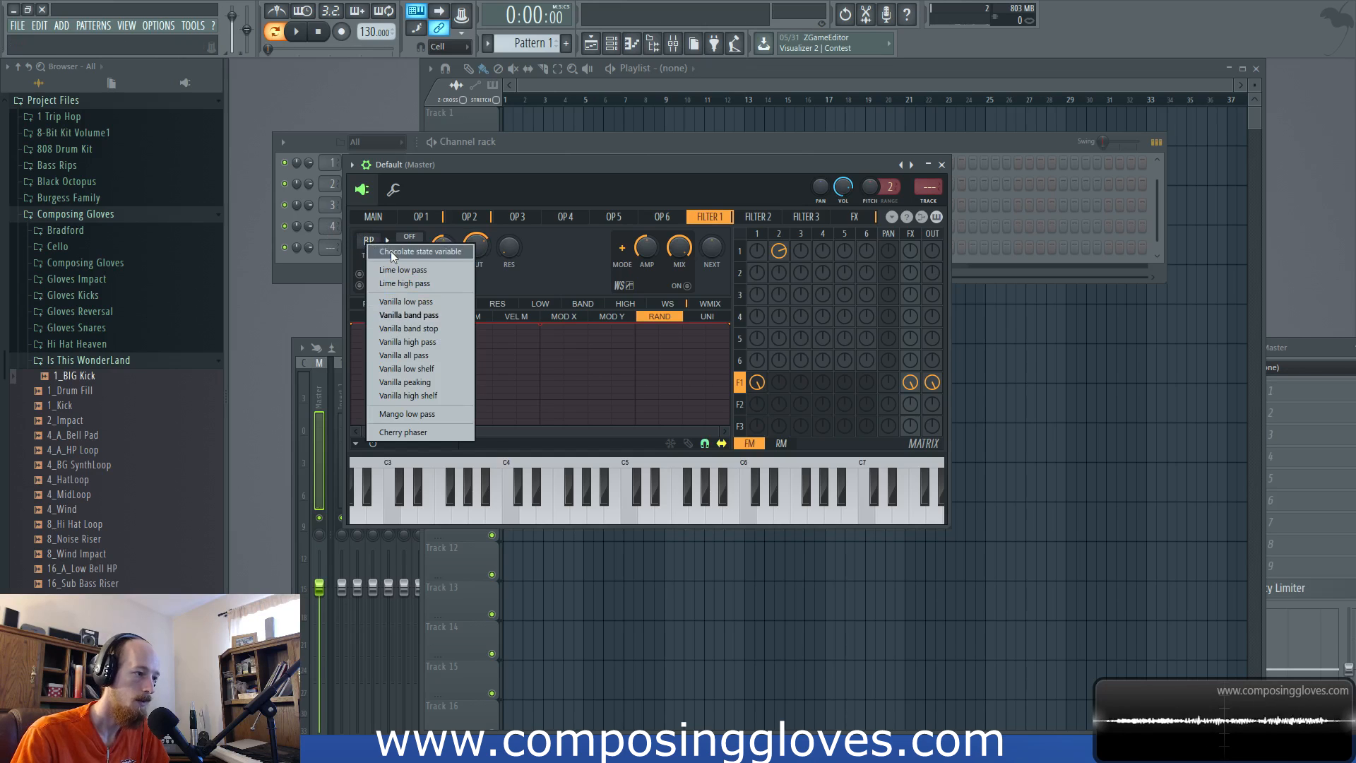
click(443, 240)
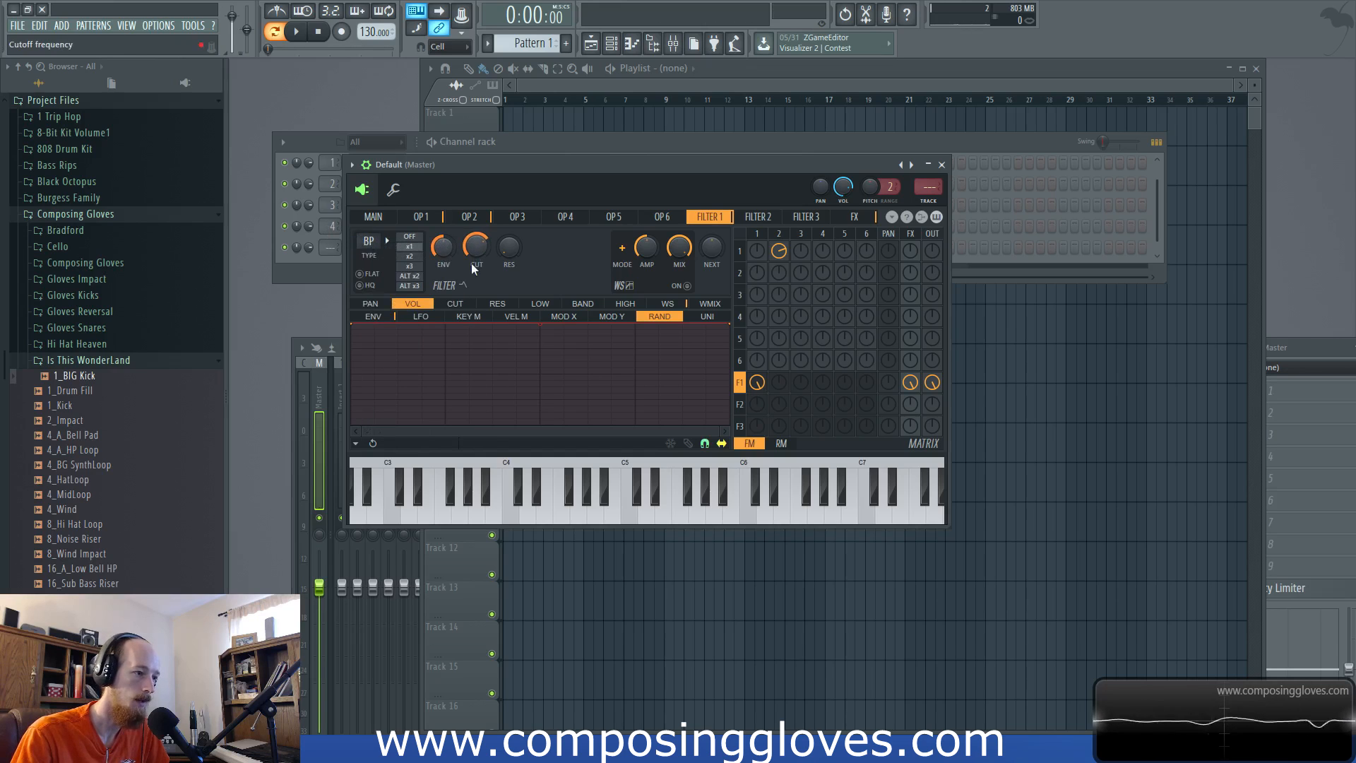
Step: Set filter 1's type to Chocolate state variable and audition its band output before returning to full low
click(367, 240)
click(399, 256)
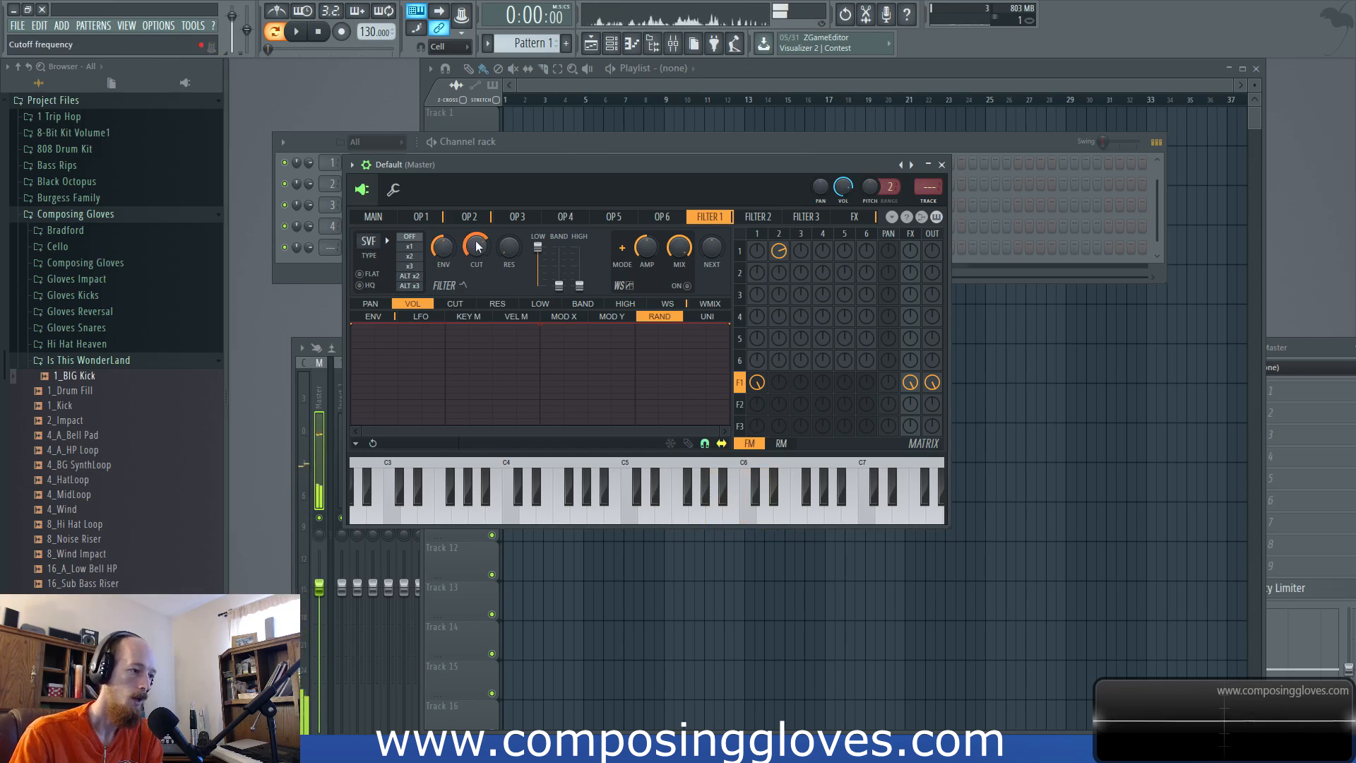
drag(539, 254, 546, 273)
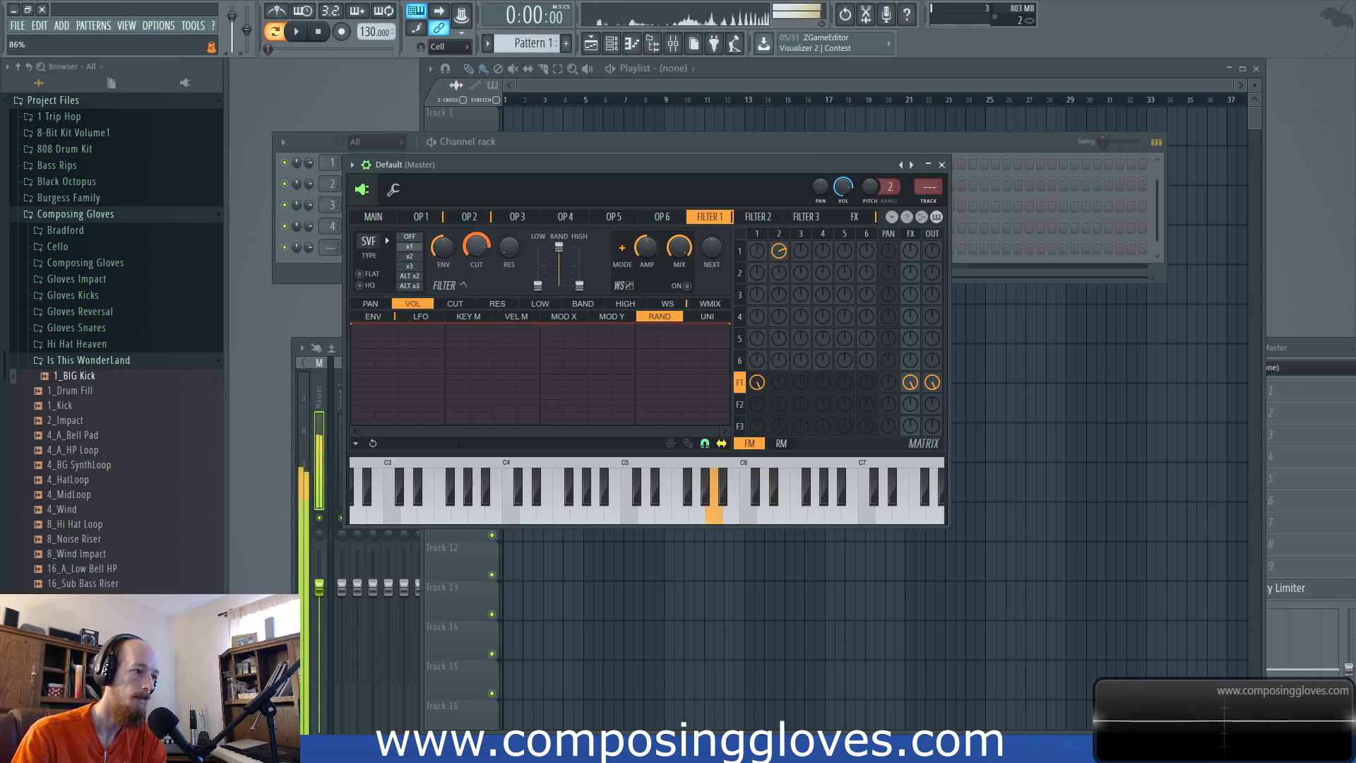
drag(560, 253, 548, 284)
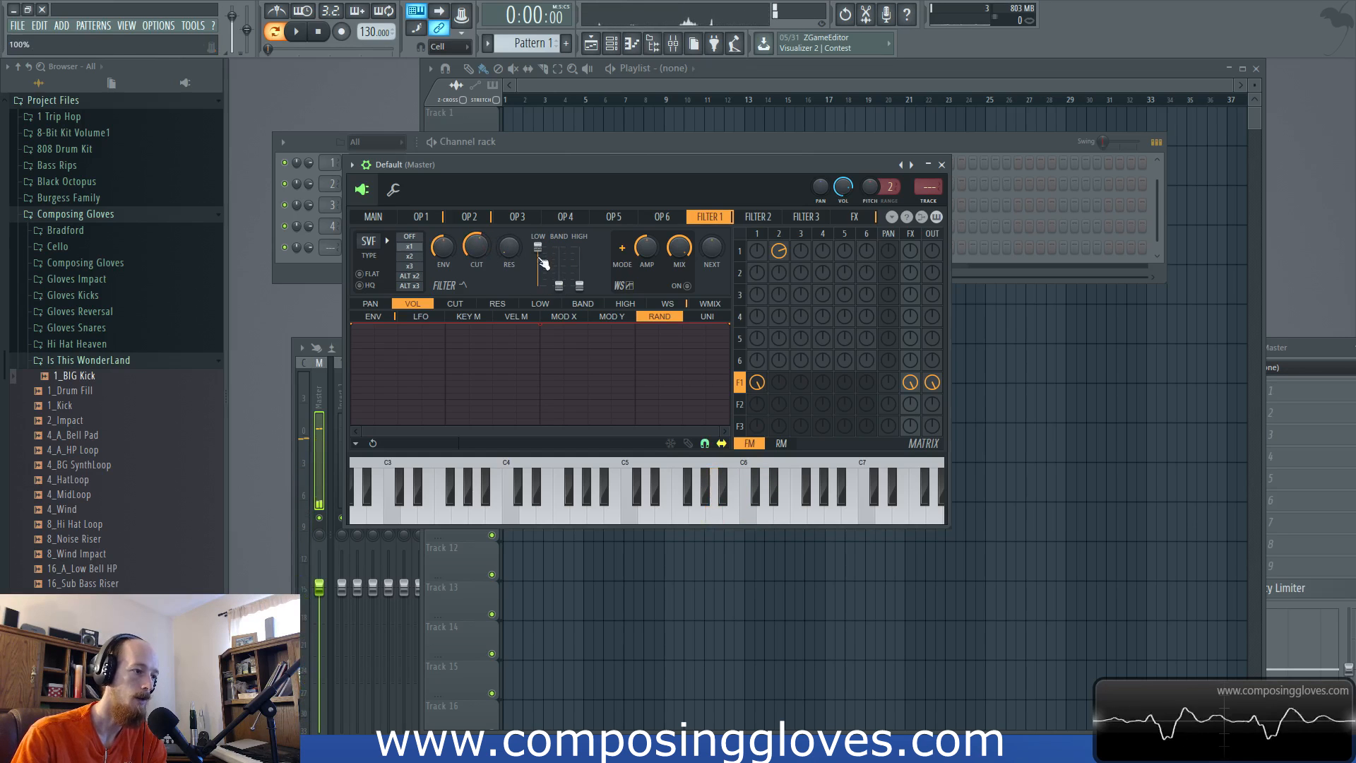
Step: View the settings of delay unit 1 in the Sytrus effects section
click(913, 235)
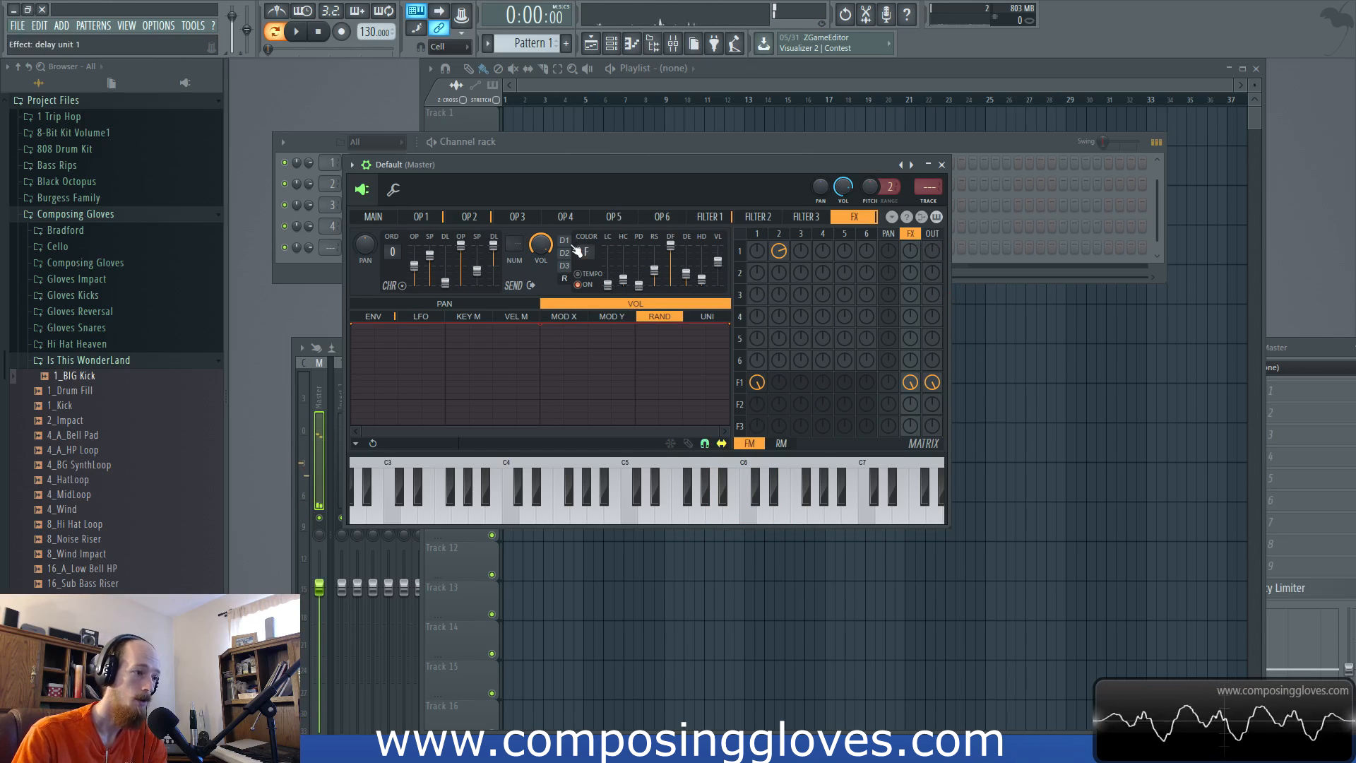
click(569, 244)
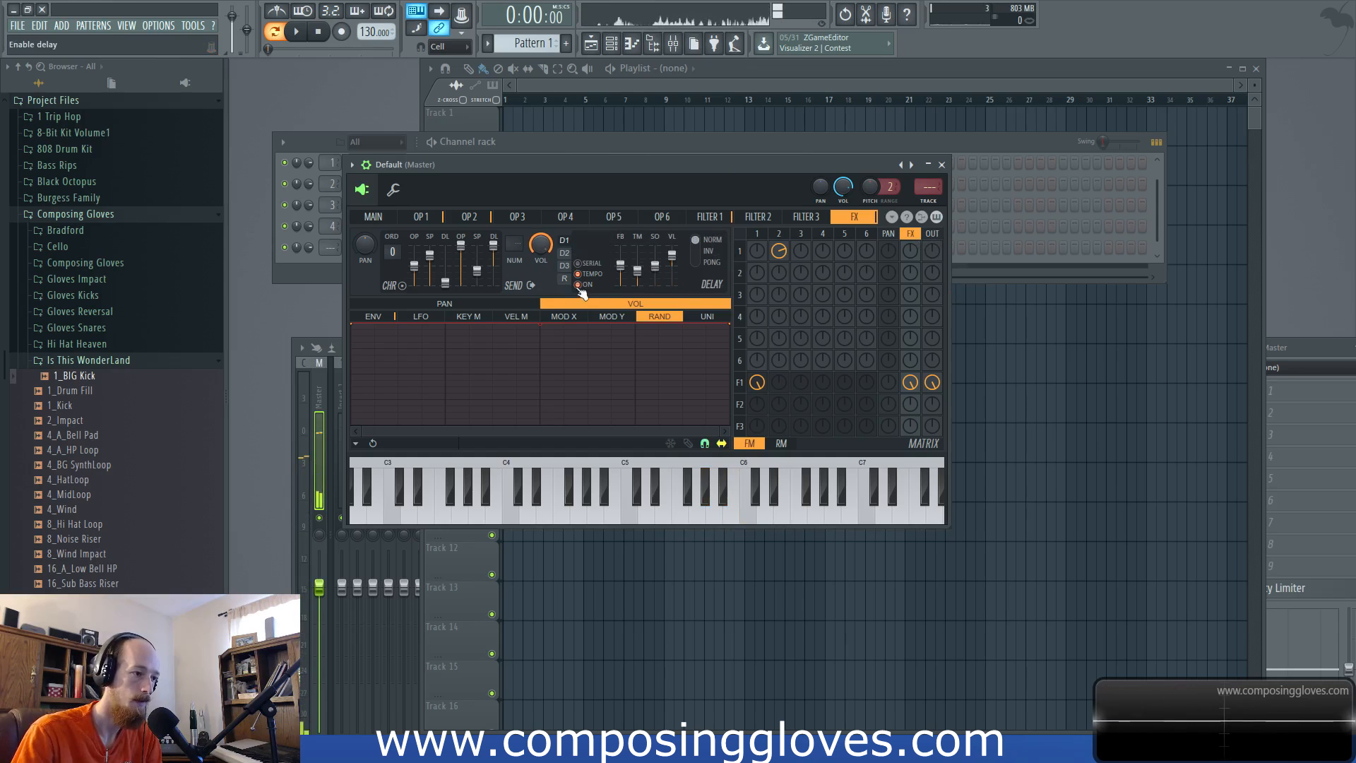
drag(549, 166, 597, 155)
Step: Add a new Sytrus channel and load the Default preset into it
click(320, 272)
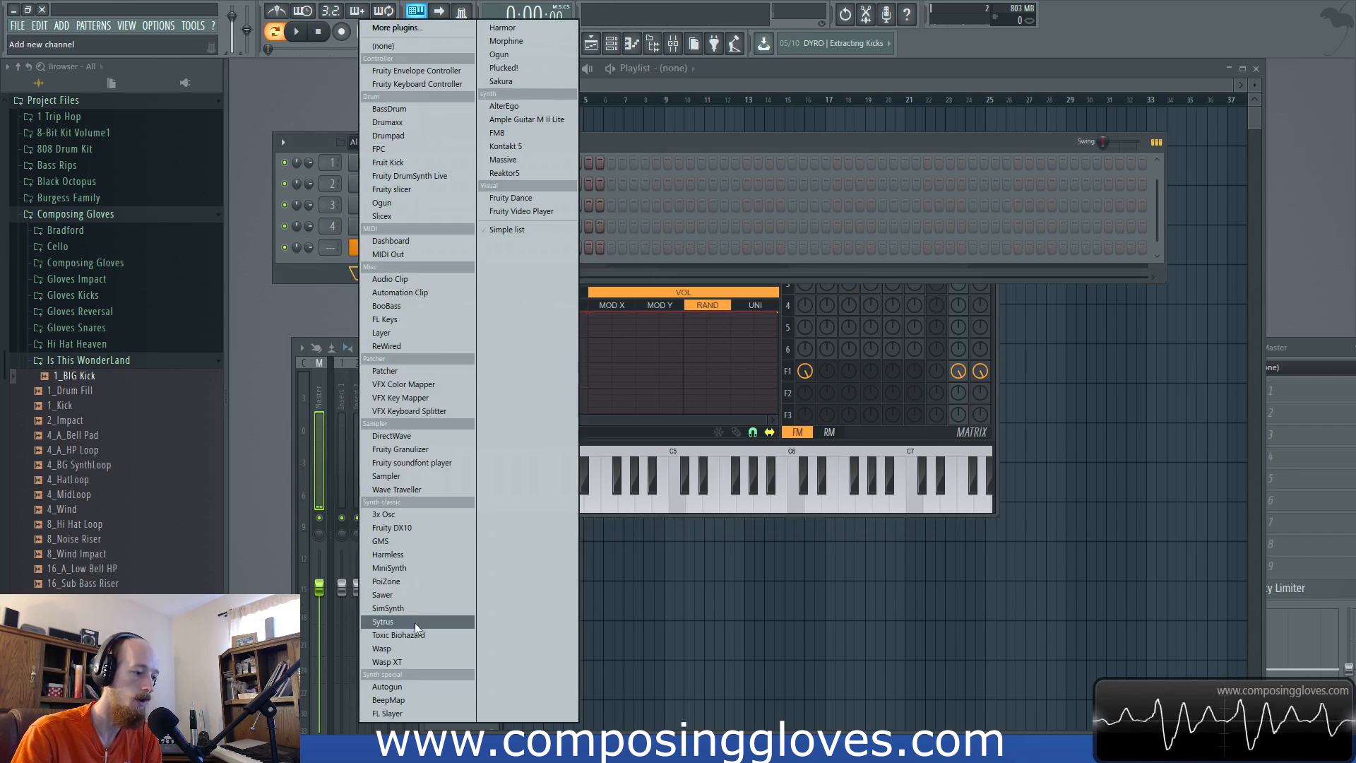
click(426, 621)
drag(554, 226, 599, 144)
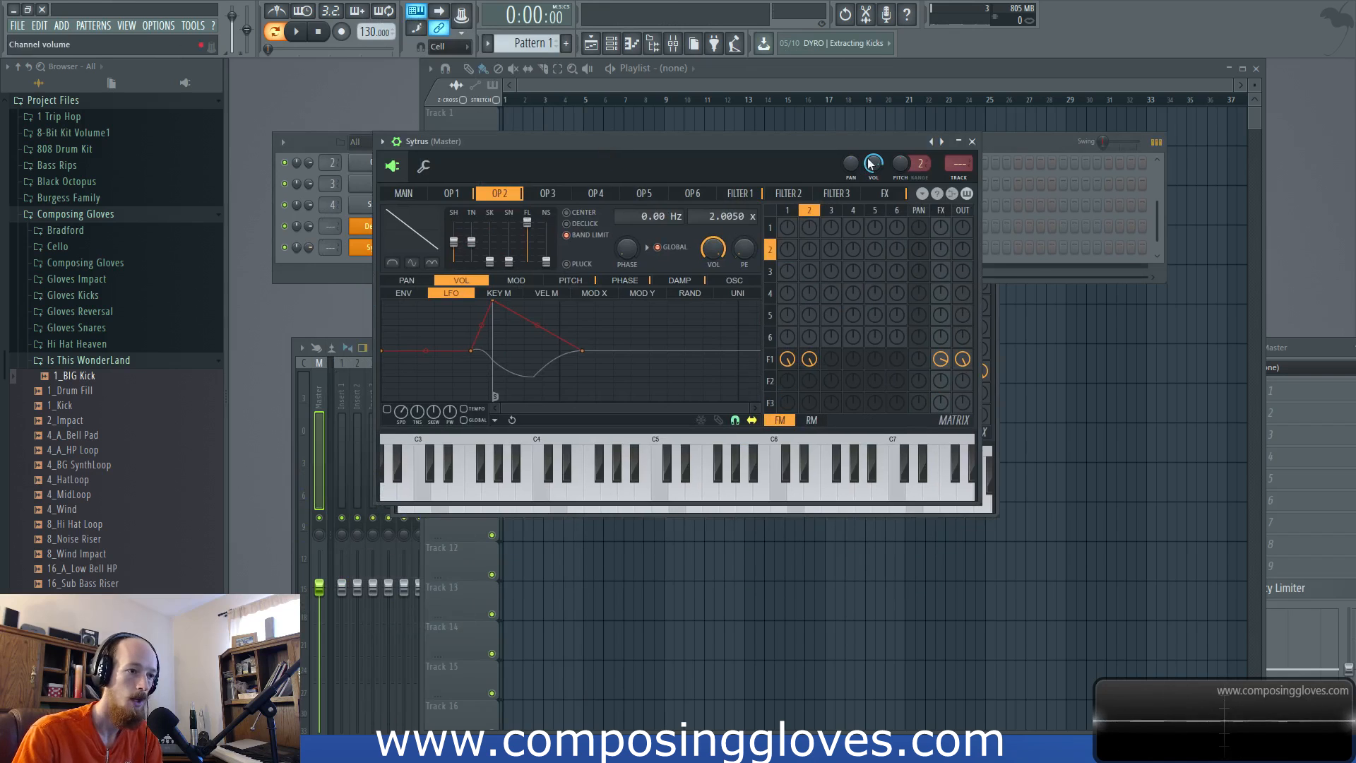
click(944, 143)
click(967, 486)
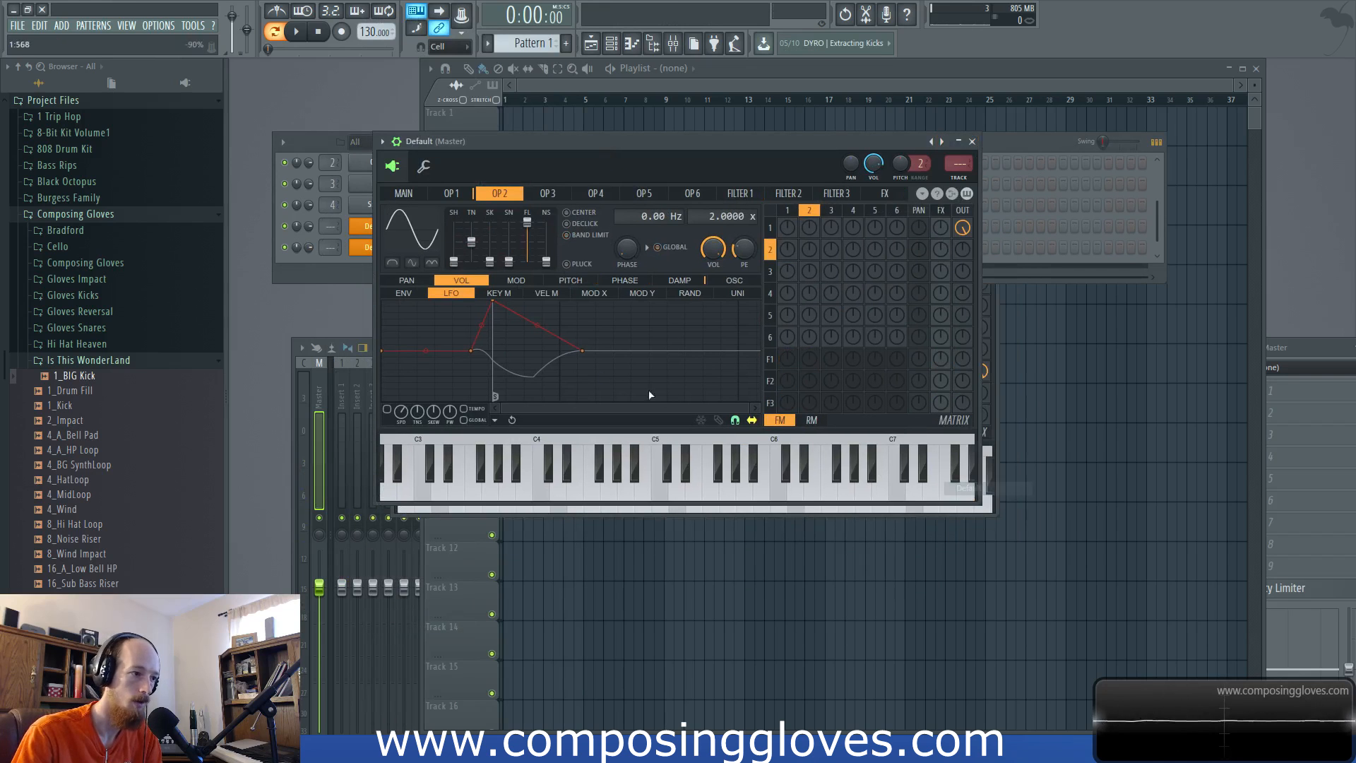
drag(485, 145, 476, 143)
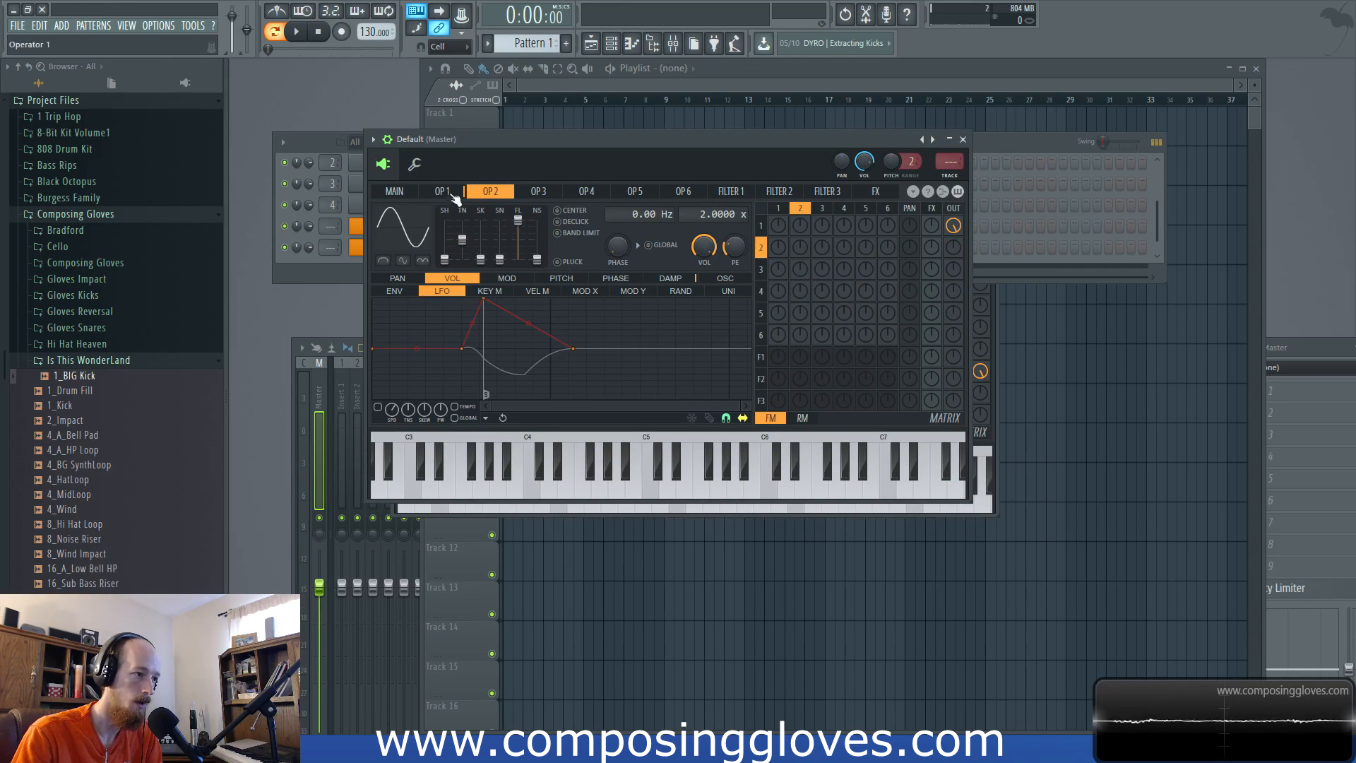
Step: Reopen the first Sytrus channel and set operator 2's frequency ratio to 11.0000, then check operator 1
click(339, 256)
click(377, 226)
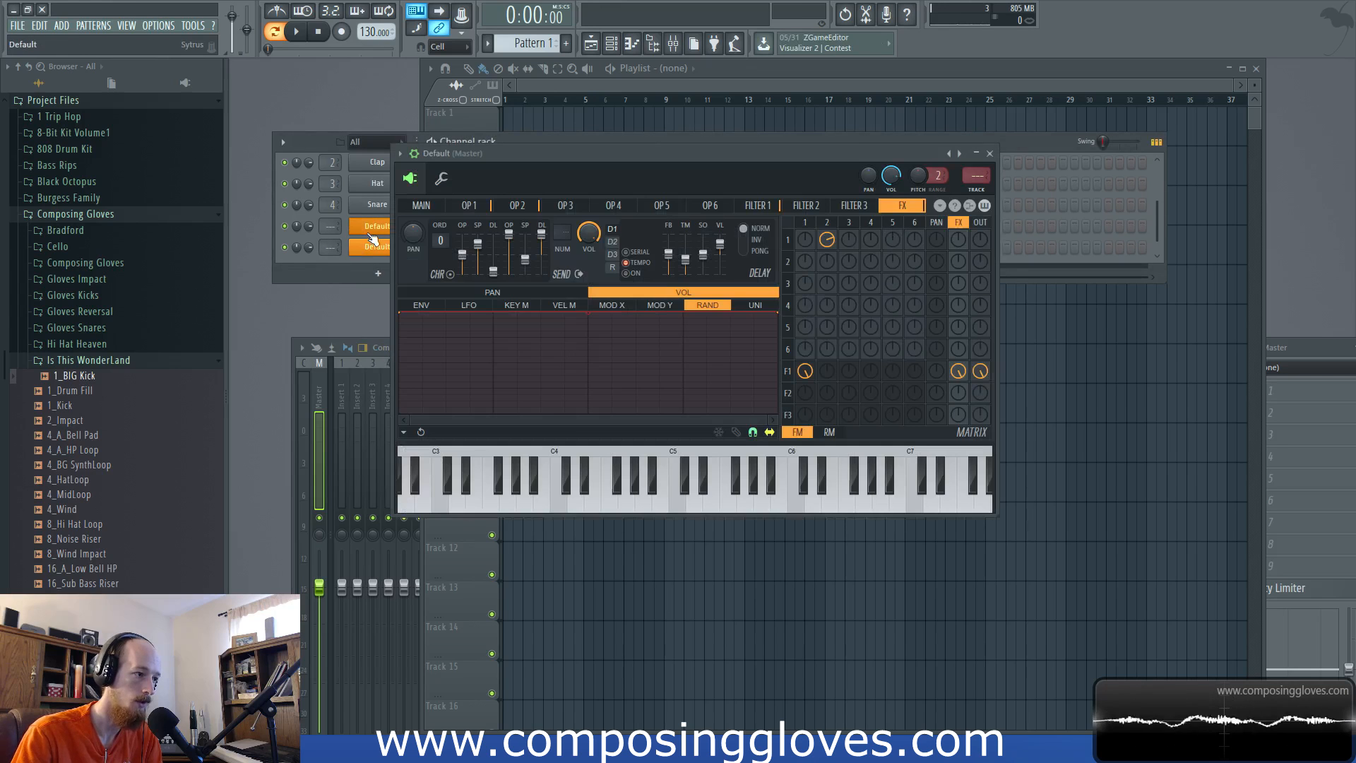
click(469, 205)
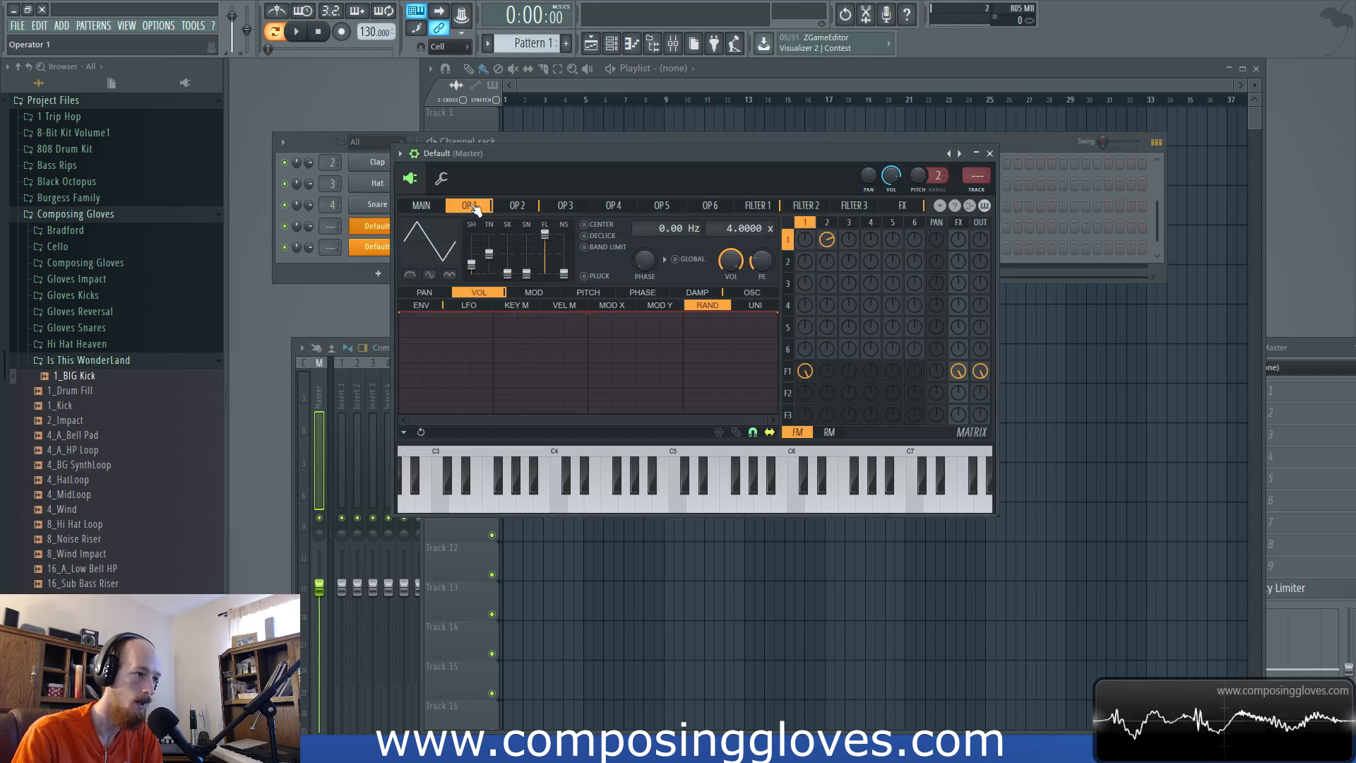
click(535, 209)
scroll(726, 229, down, 10)
scroll(727, 228, up, 10)
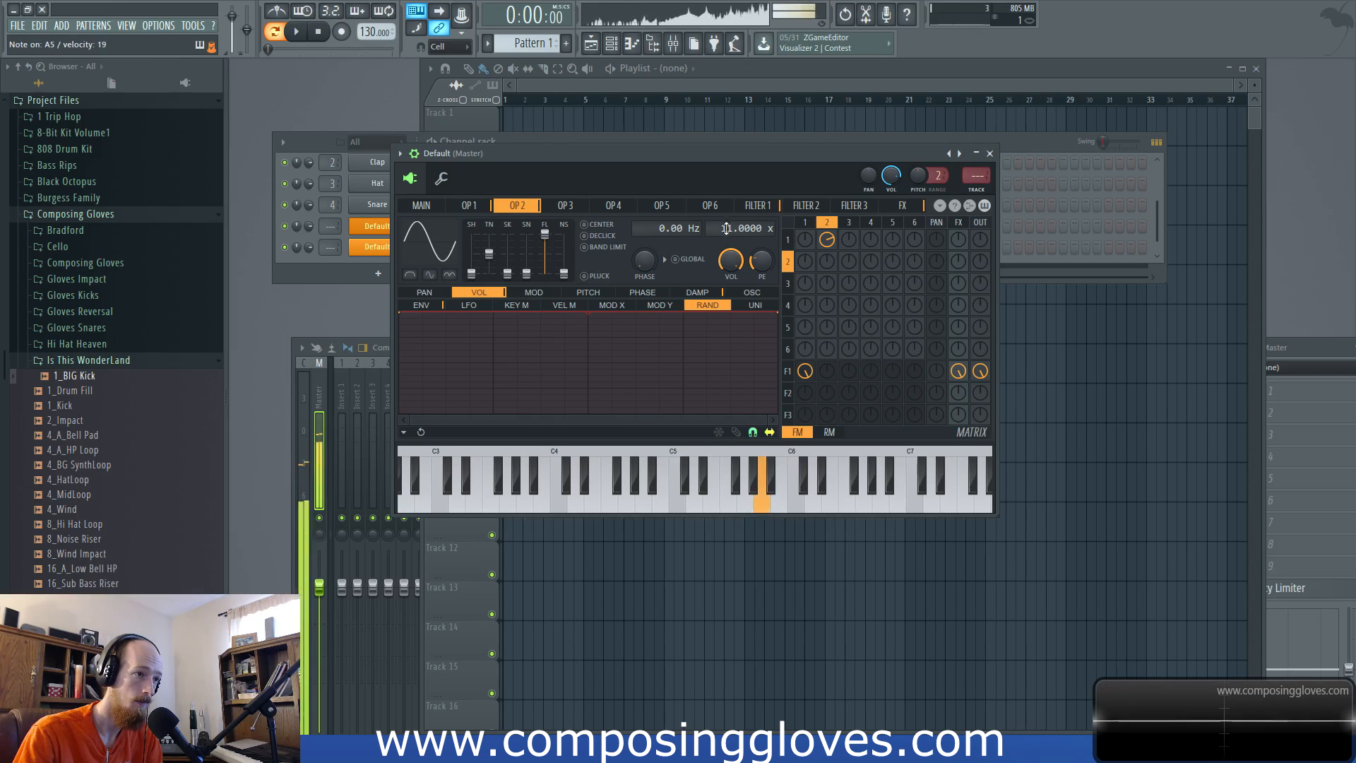
scroll(726, 228, down, 10)
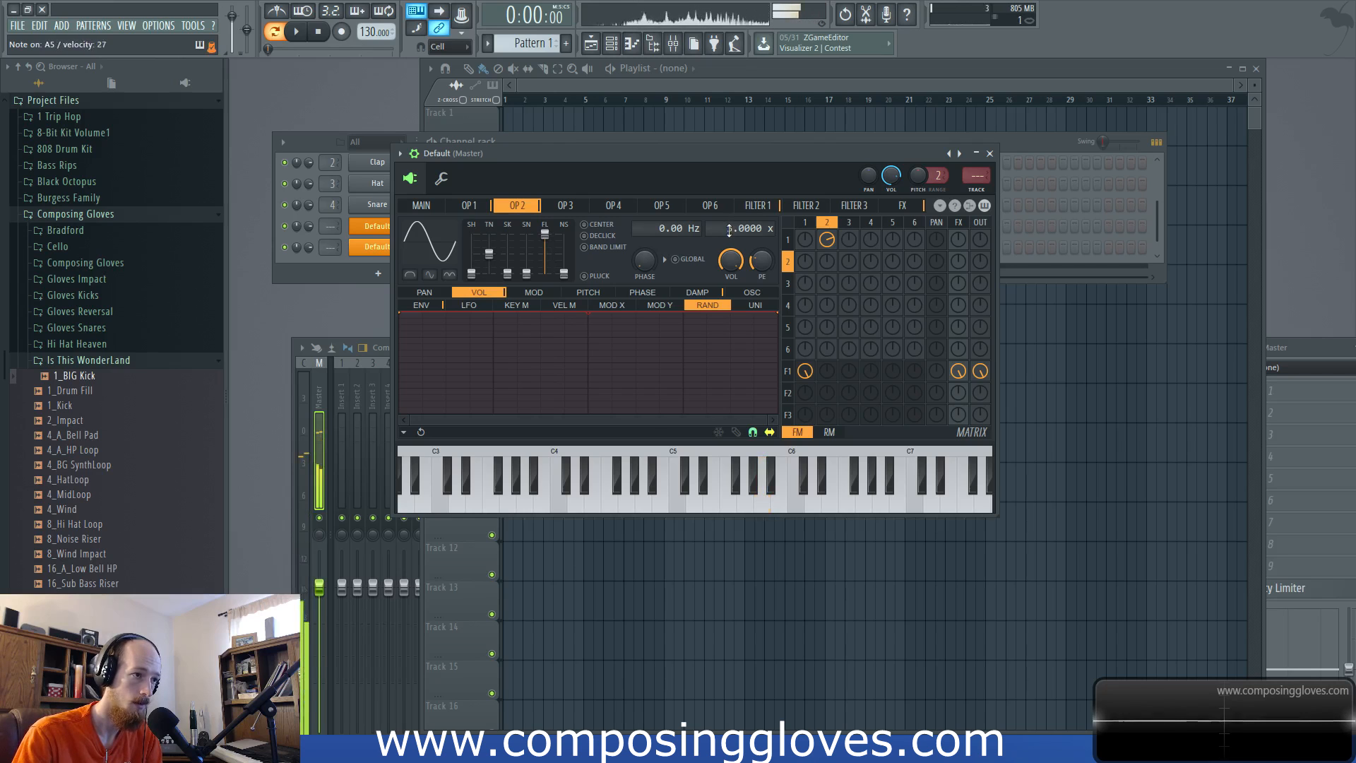
drag(728, 230, 729, 202)
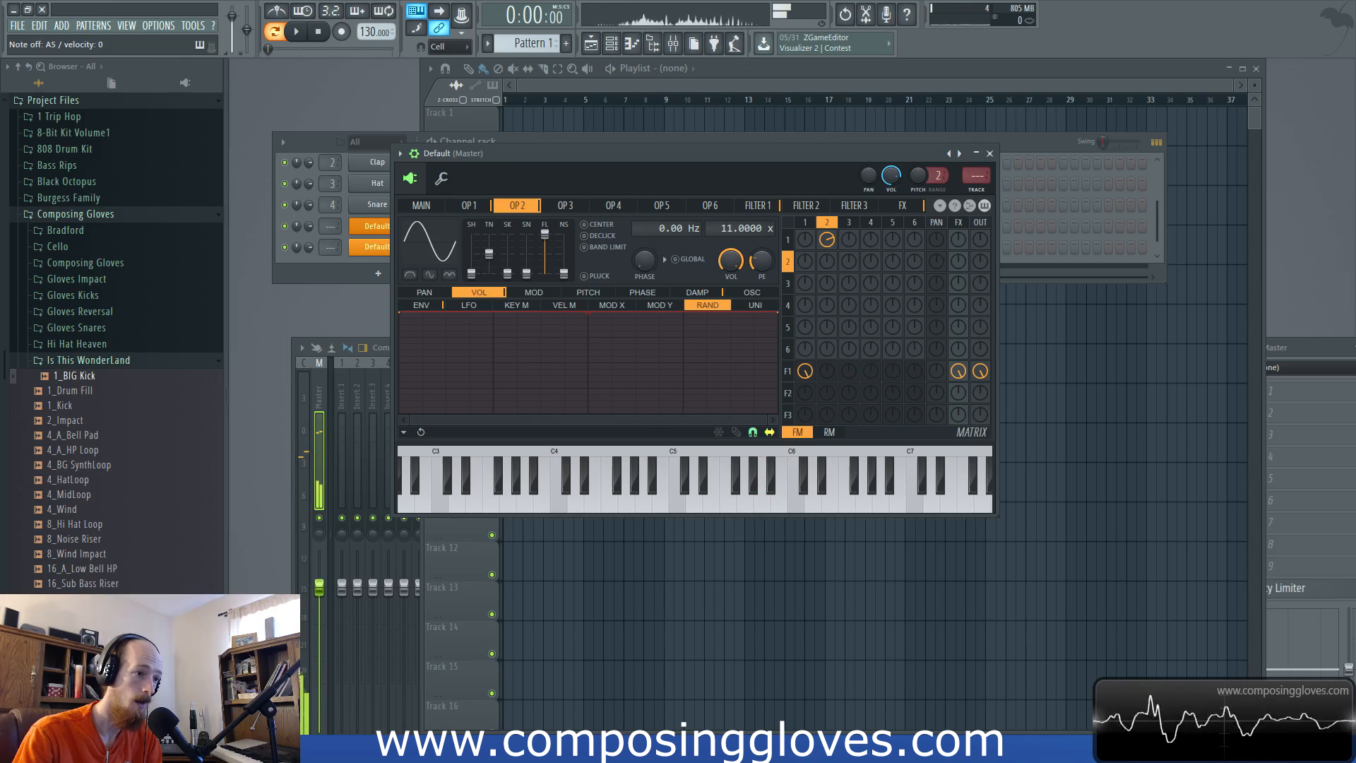
click(481, 208)
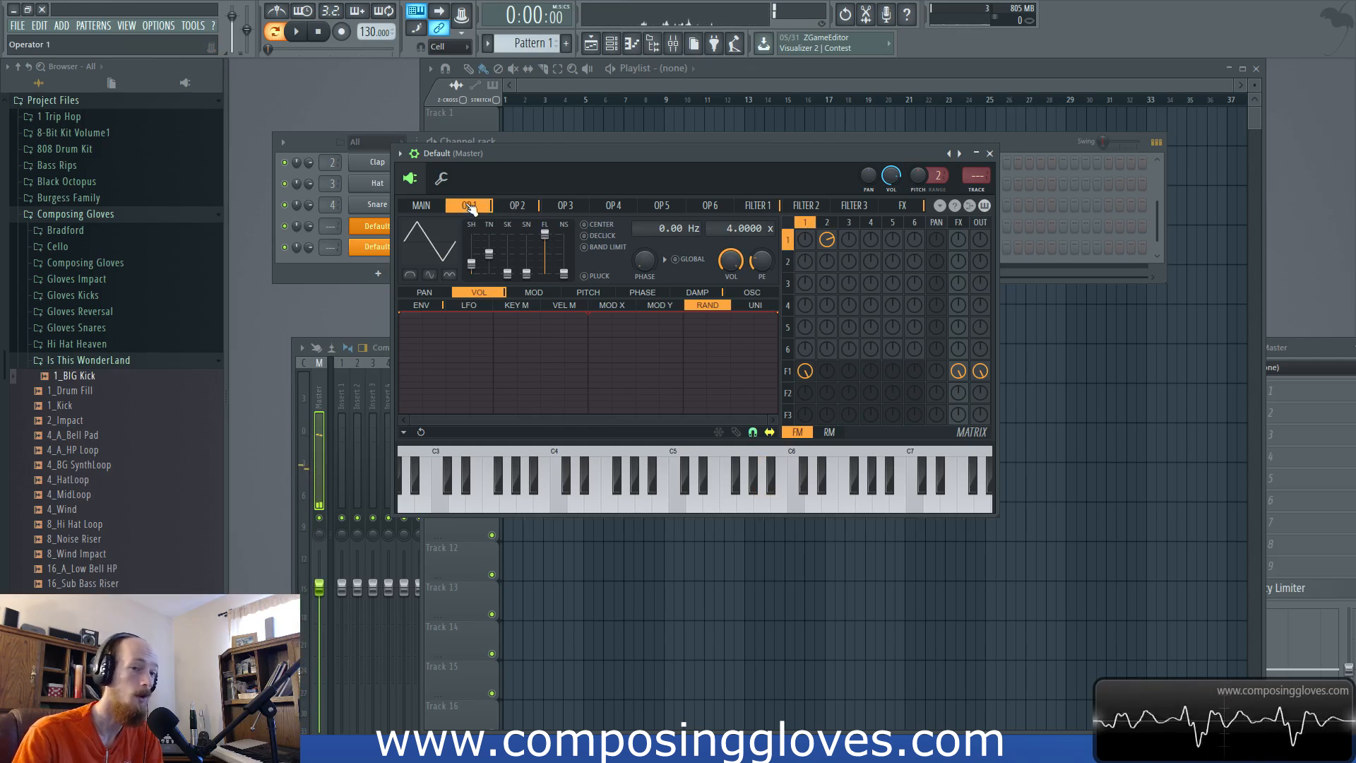
Step: Compare the two Sytrus channels, return to the newly added one, and send its operator 1 to the effects
click(351, 262)
click(377, 249)
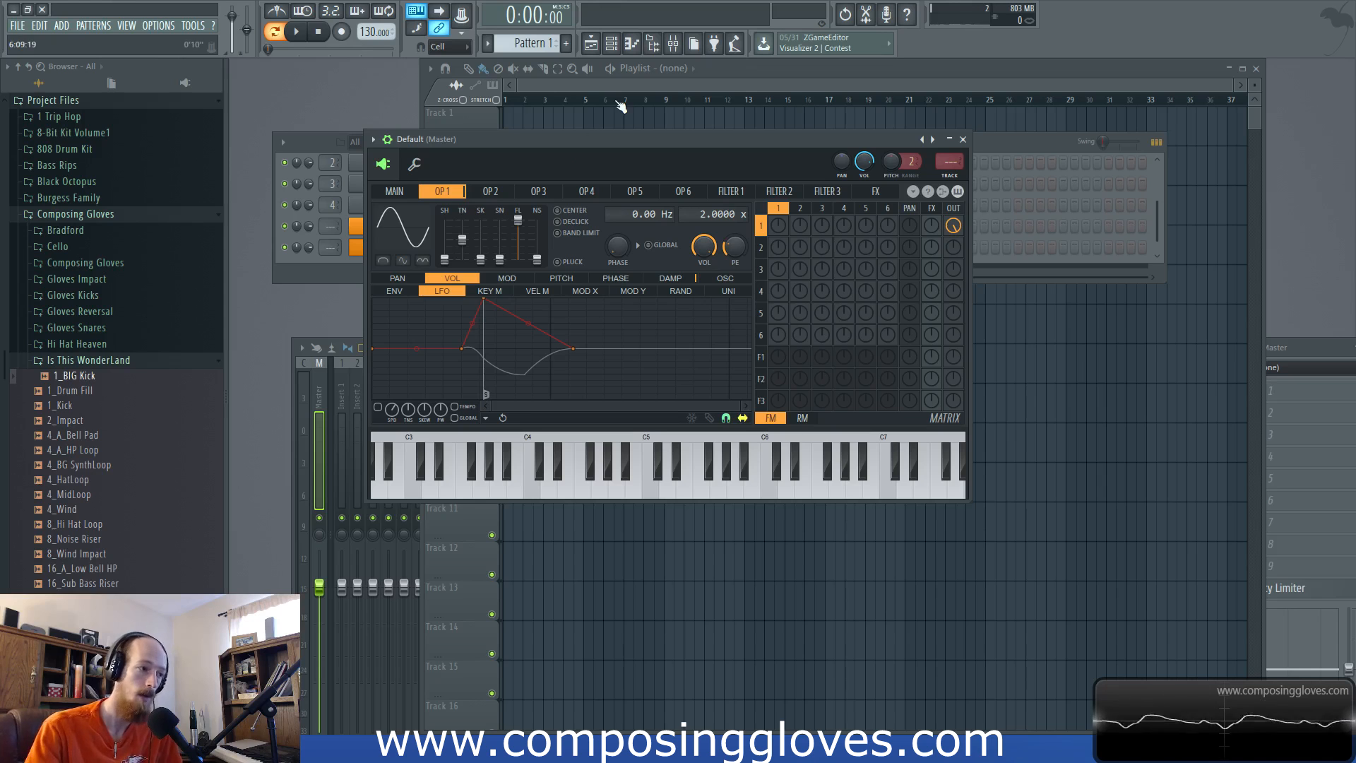
click(345, 281)
click(373, 235)
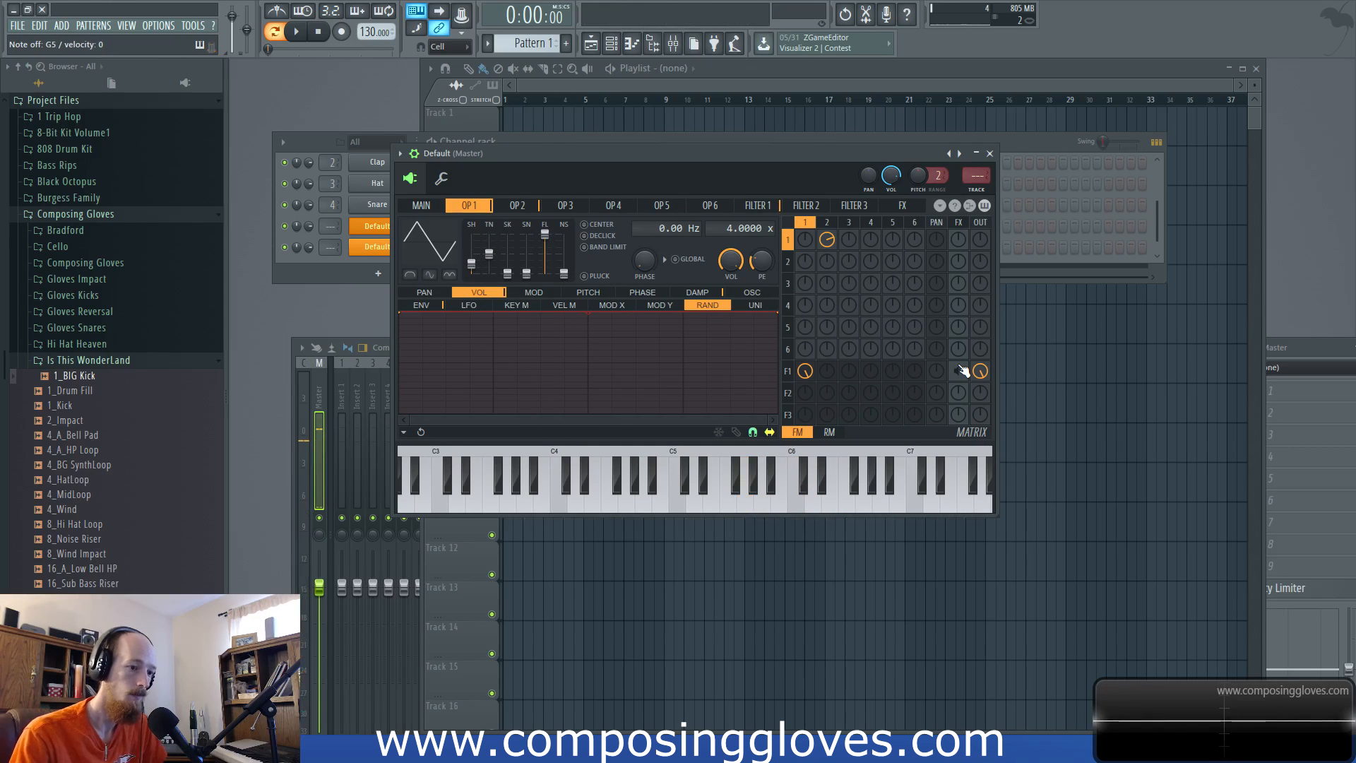
click(368, 247)
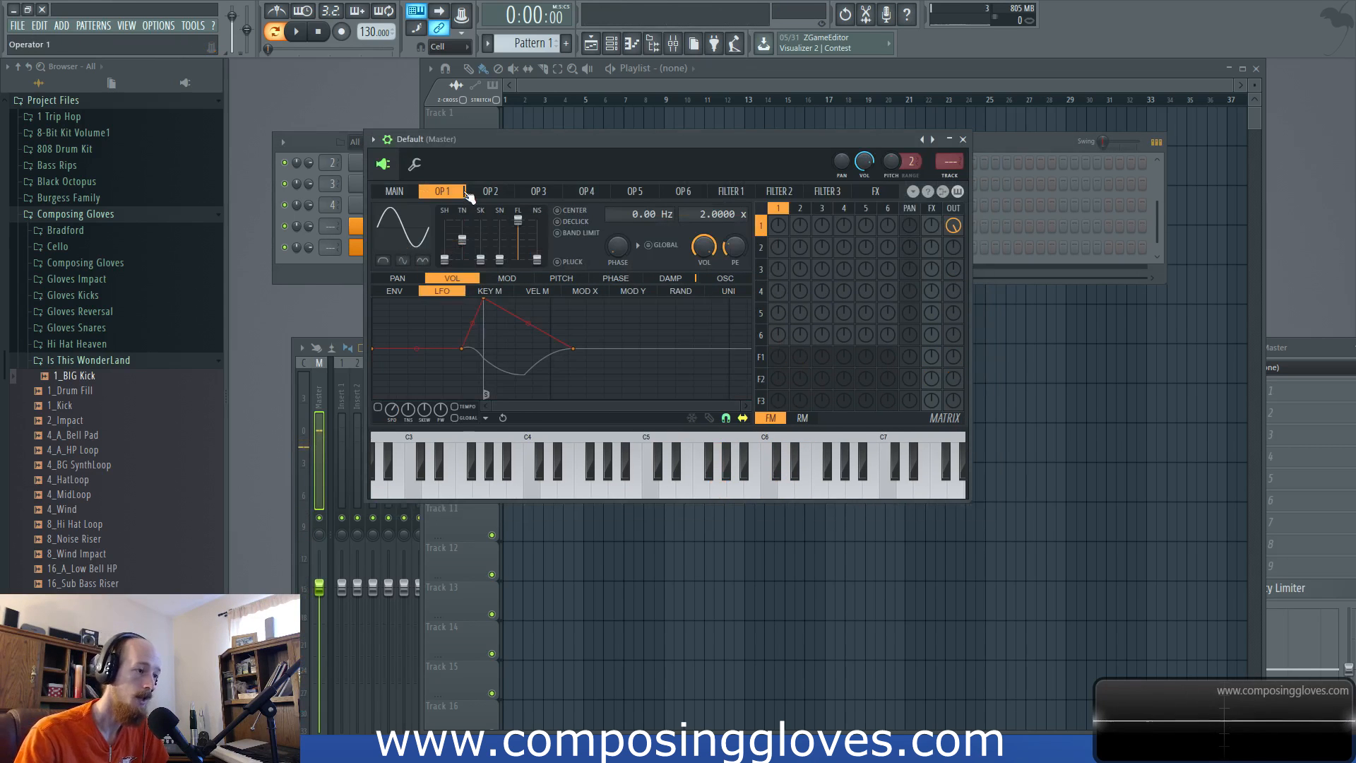
click(933, 210)
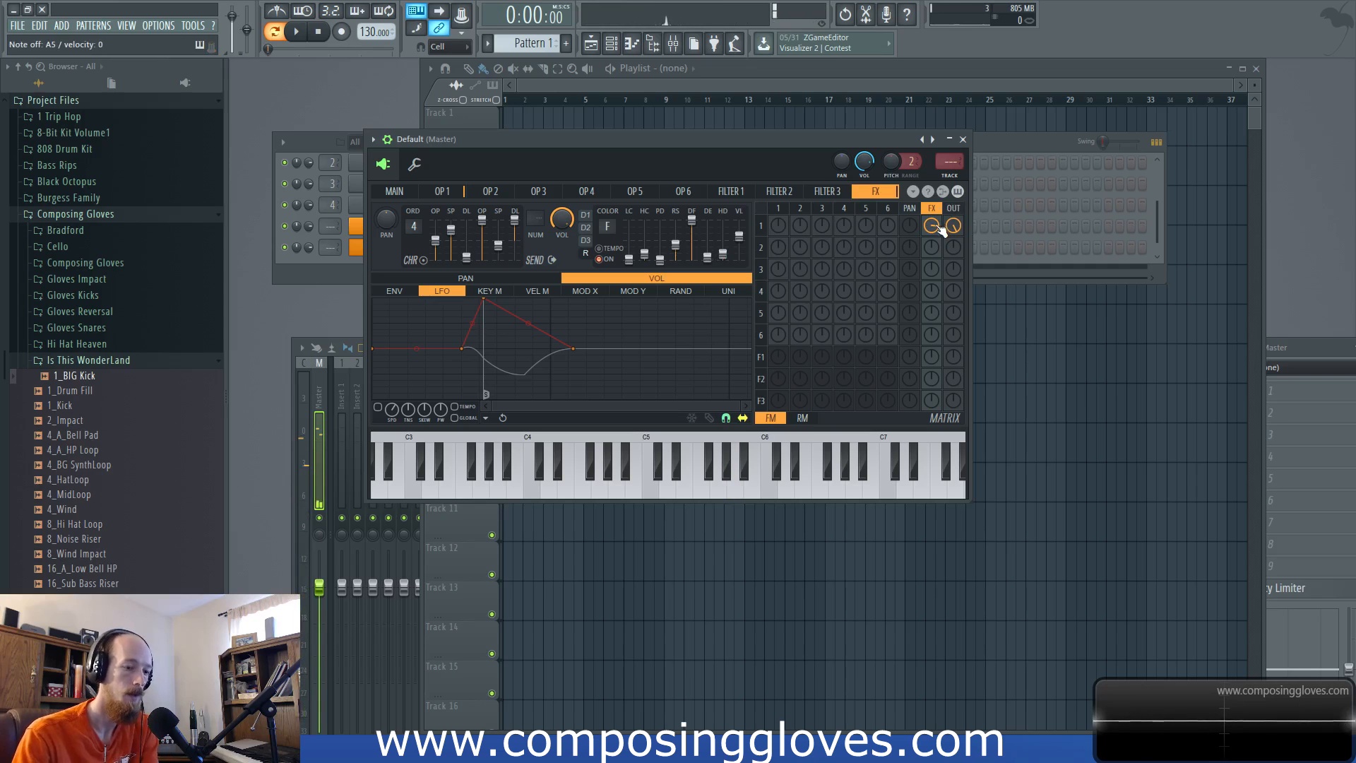
Step: Remove the attack and shorten the decay of operator 1's volume envelope, and change its waveform to a triangle
click(436, 192)
click(401, 293)
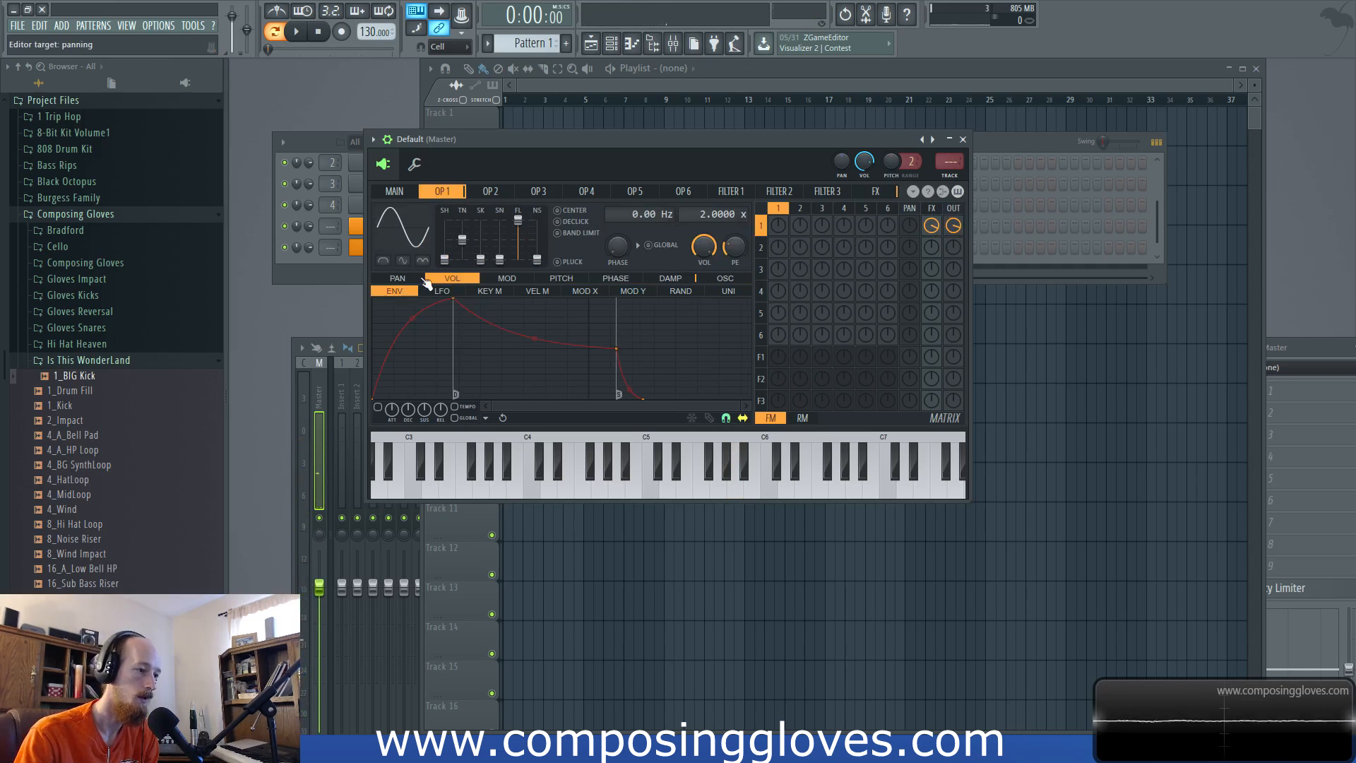
drag(453, 304, 291, 281)
drag(540, 351, 438, 353)
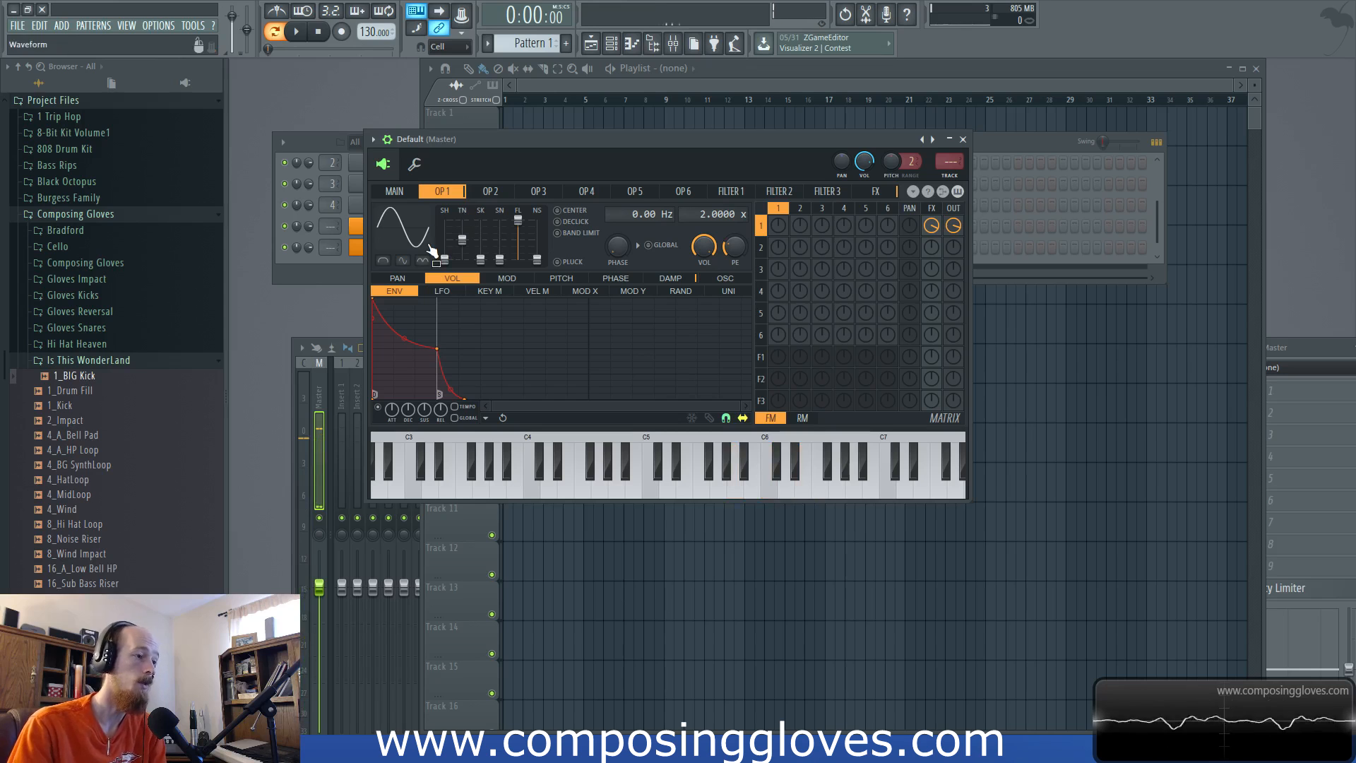
drag(449, 263, 449, 250)
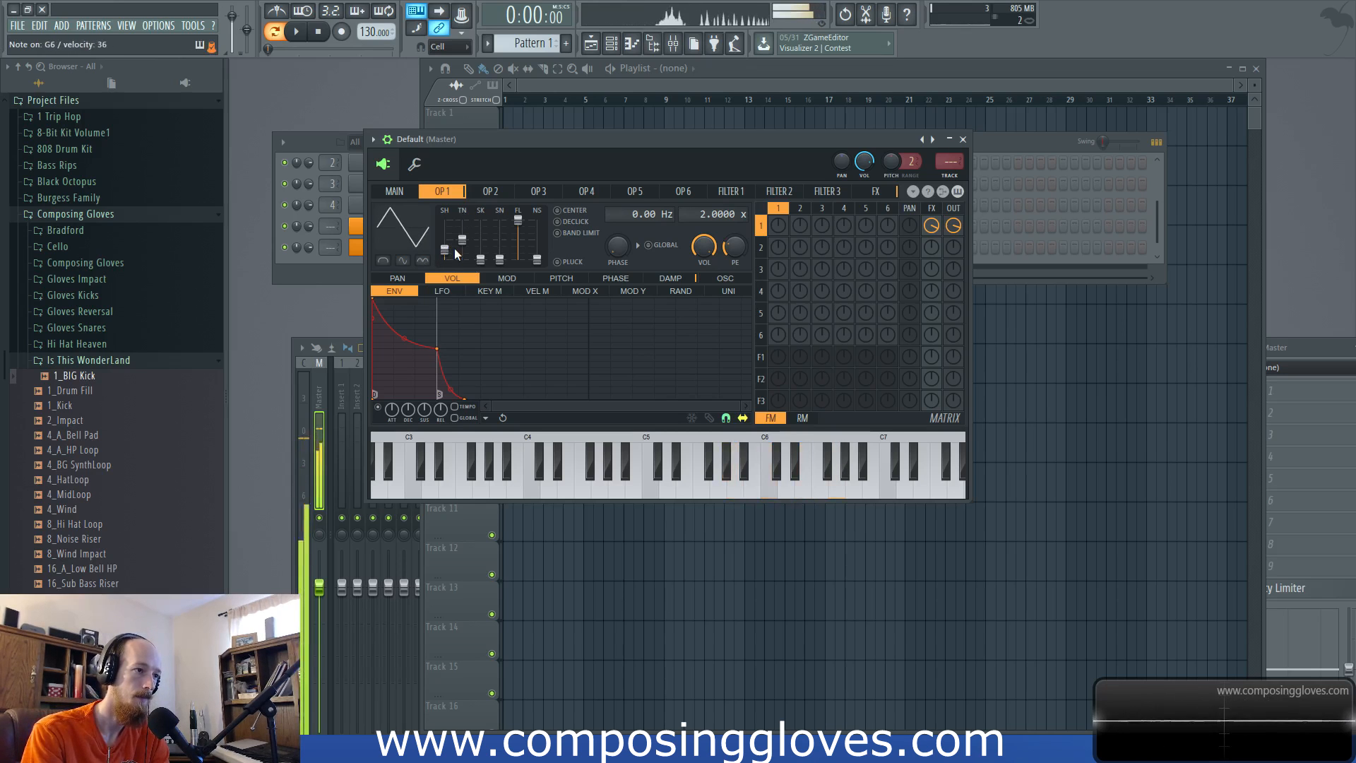
Step: Frequency-modulate operator 1 with operator 2, set operator 2's waveform to a sine, and check the effects settings
drag(800, 224, 805, 235)
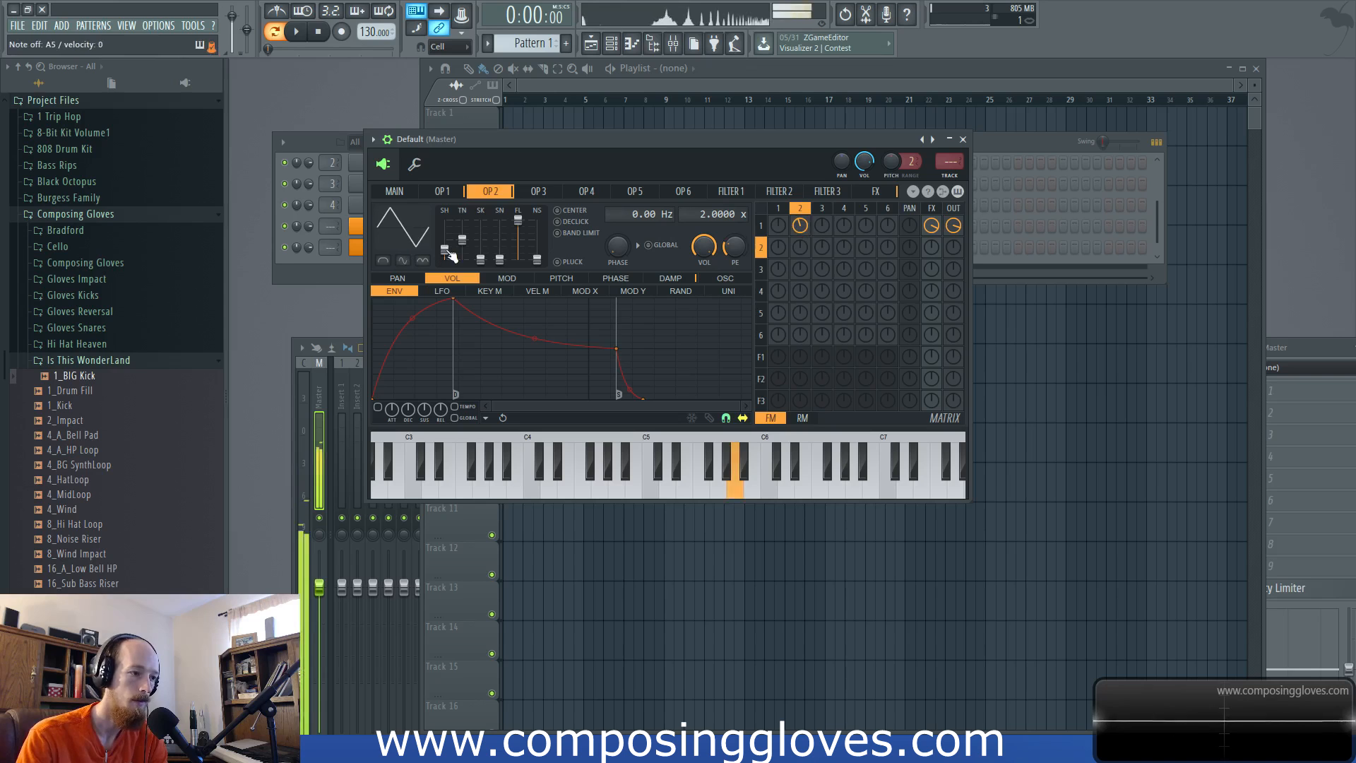
drag(450, 256, 451, 264)
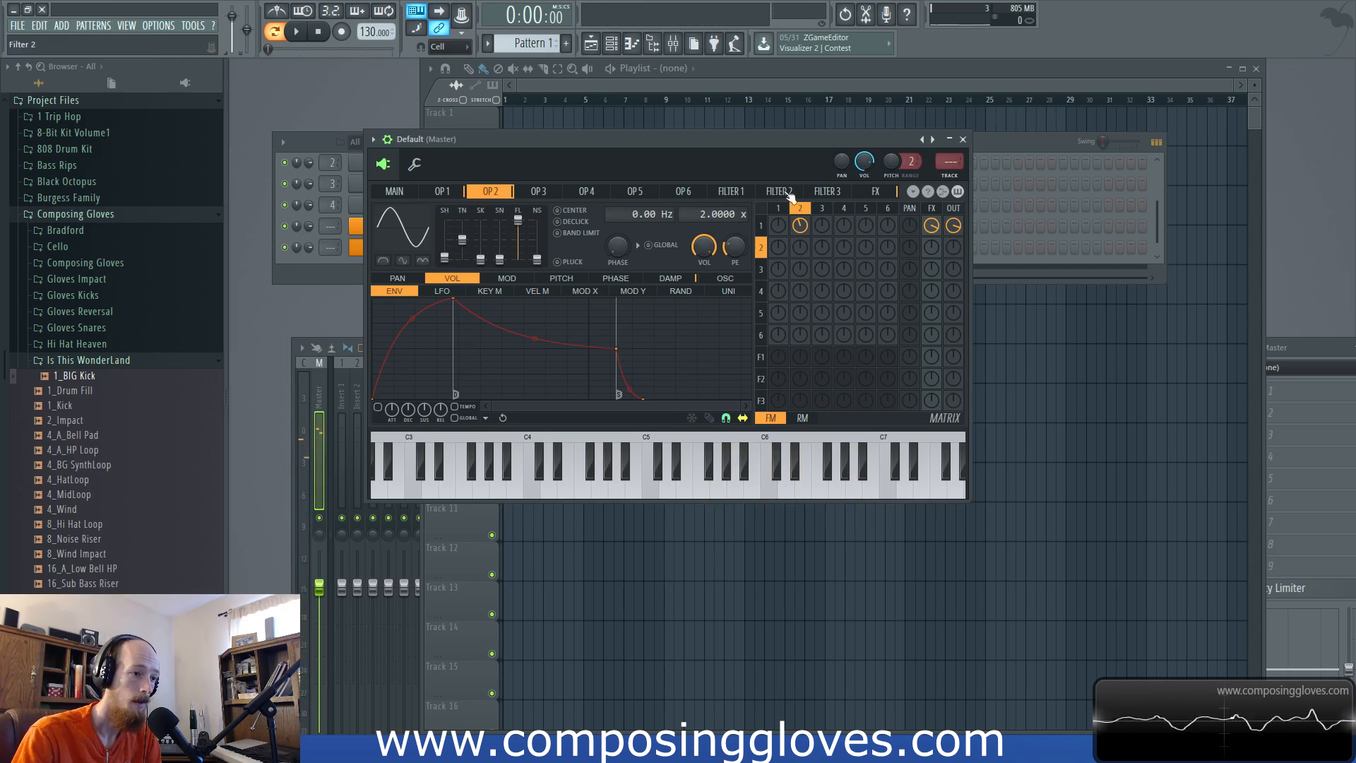
click(873, 193)
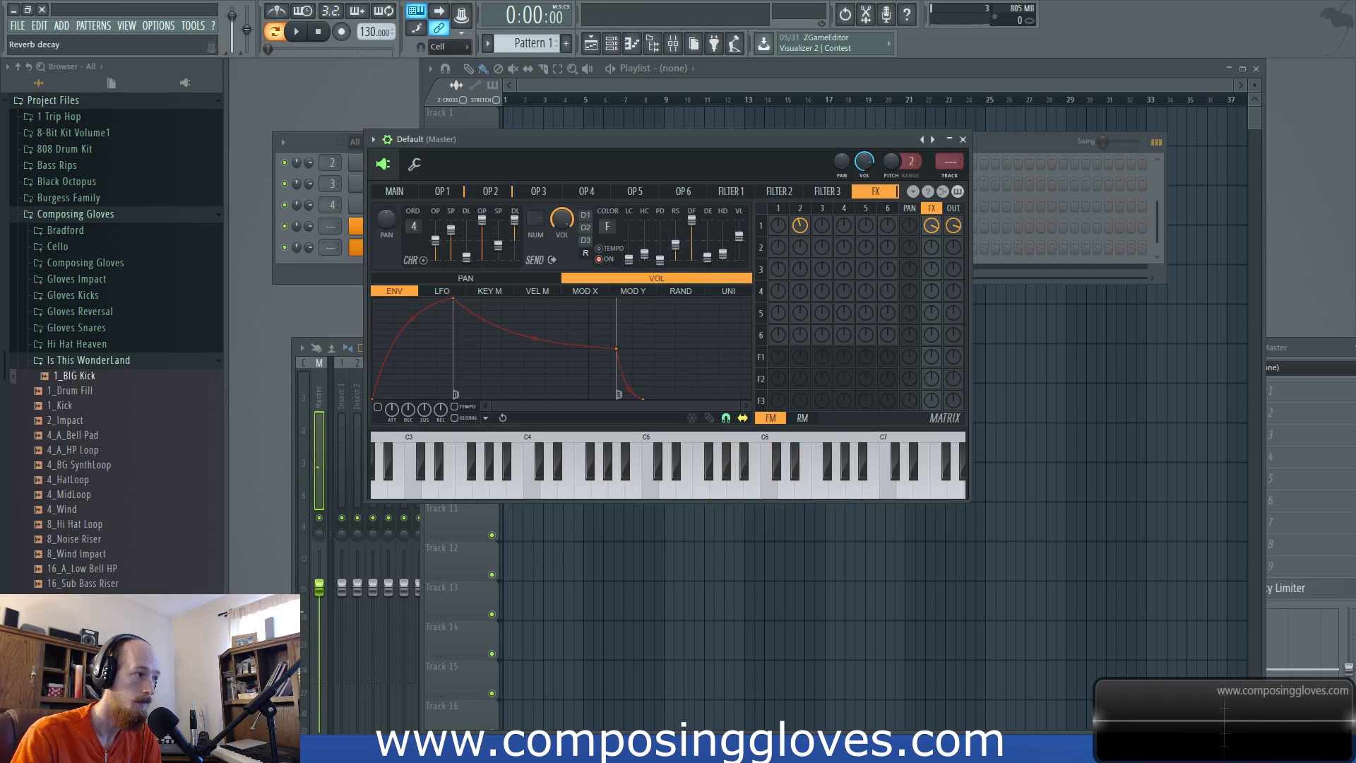
Step: Set operator 2's frequency ratio to 24.0000 and operator 1's to 4.0000
click(800, 210)
drag(798, 226, 799, 233)
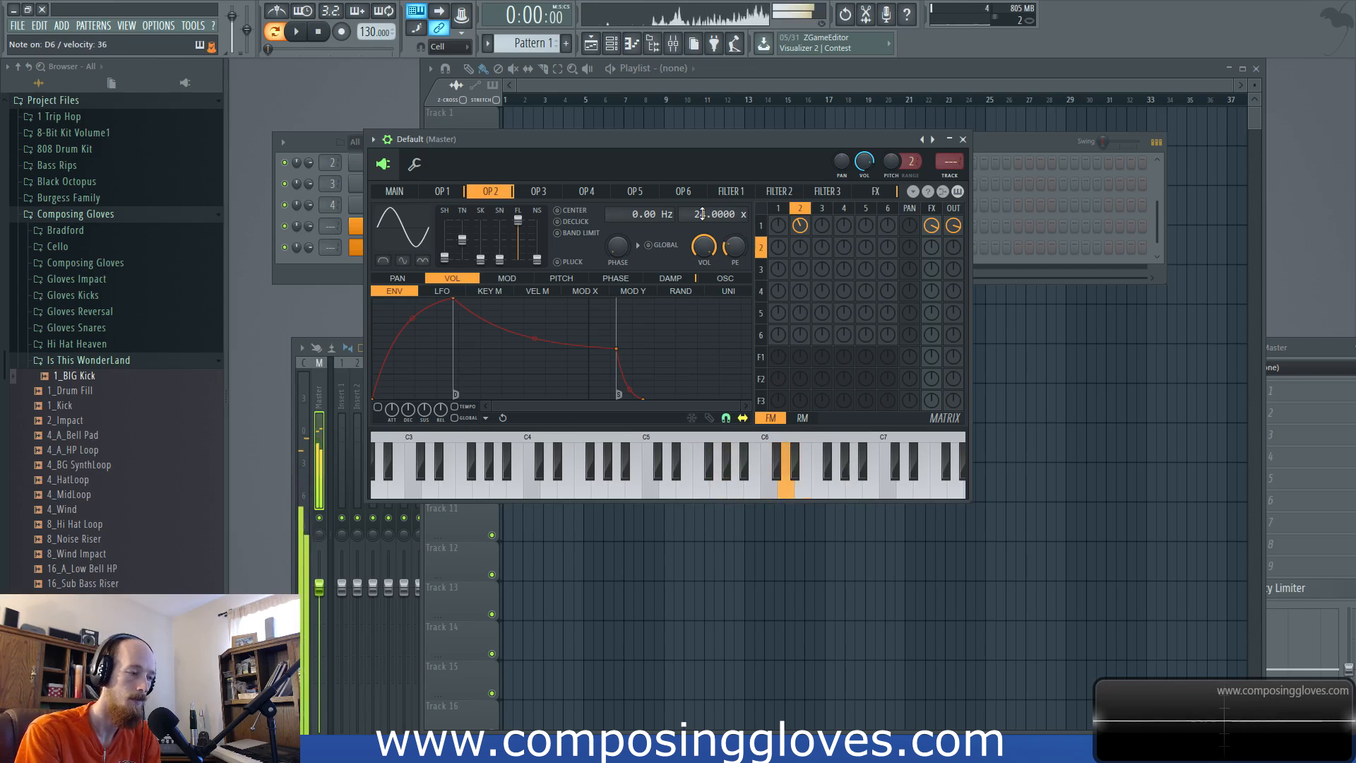
click(443, 192)
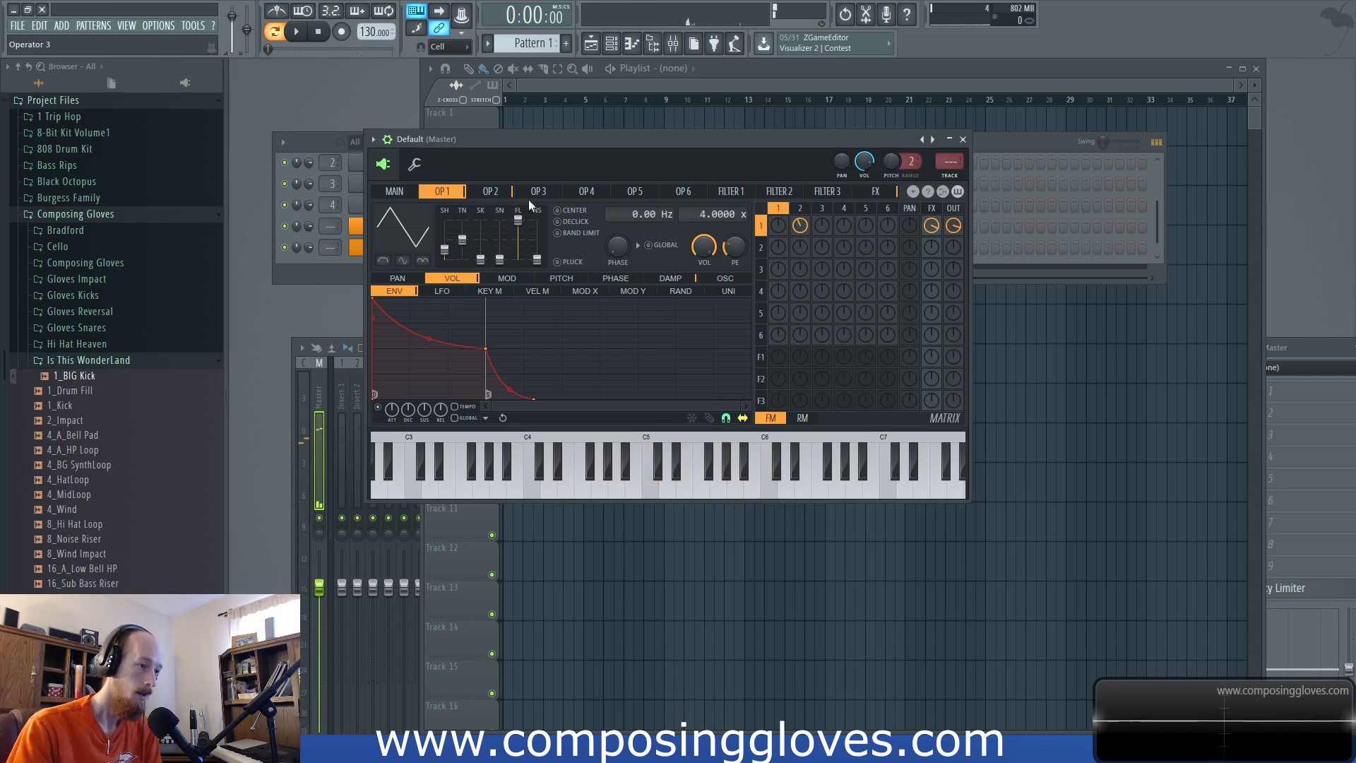
Step: Remove the attack from operator 2's volume envelope and move its sustain point to about 0:400 and 81%
click(502, 197)
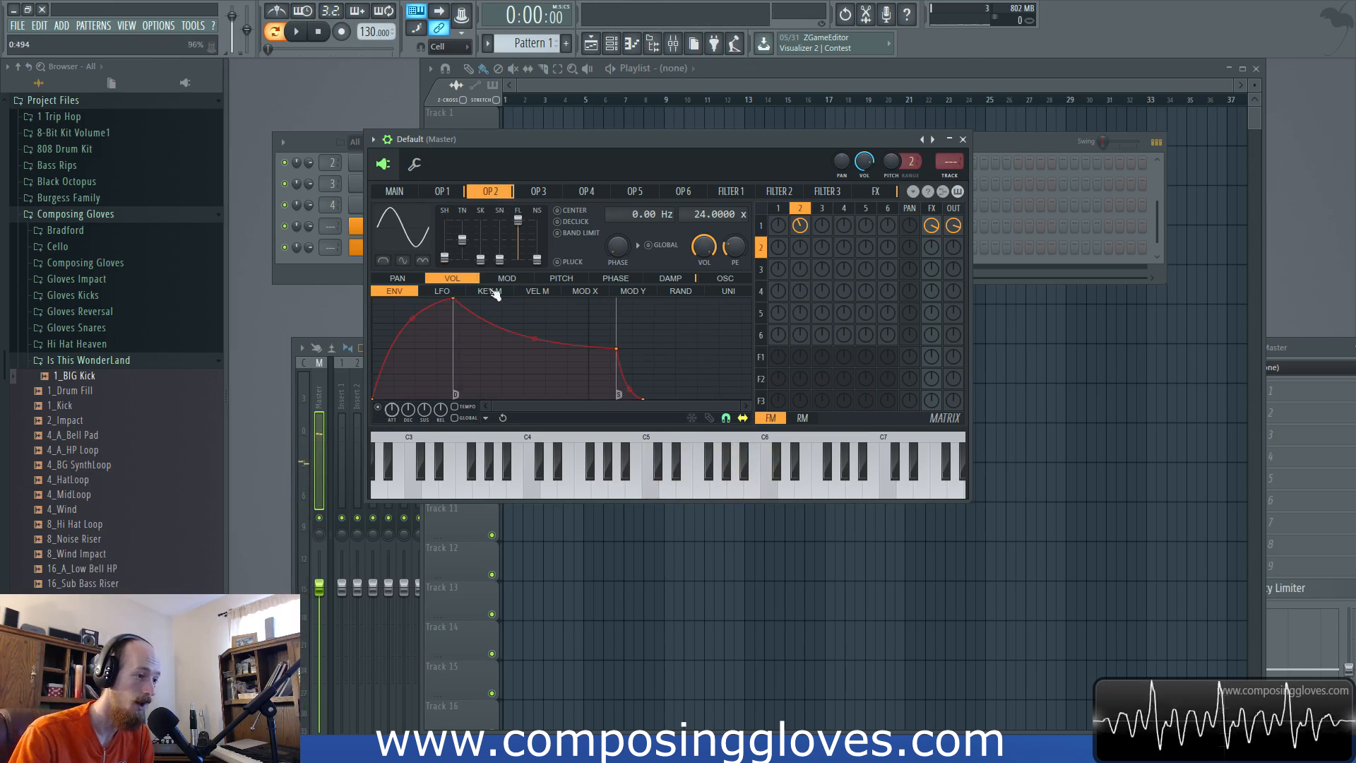
drag(455, 302, 374, 300)
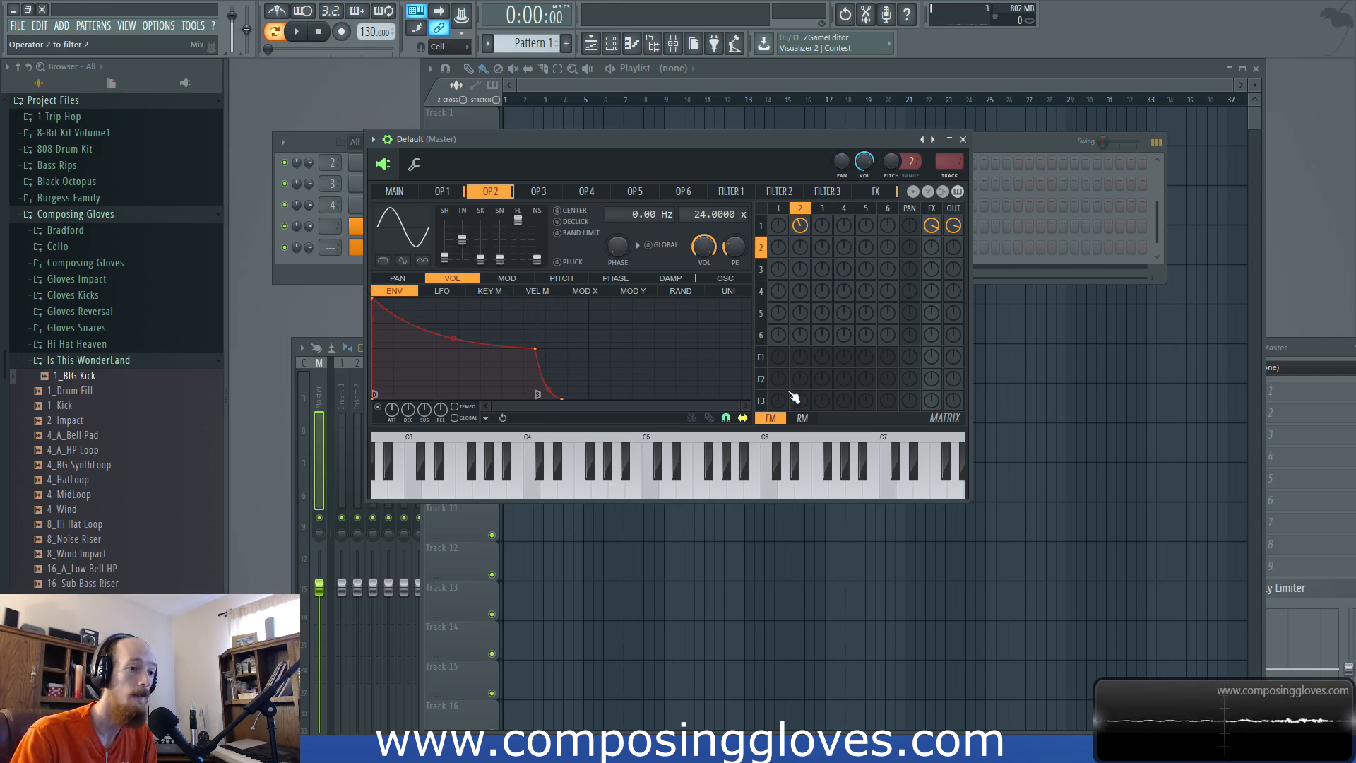
right_click(563, 398)
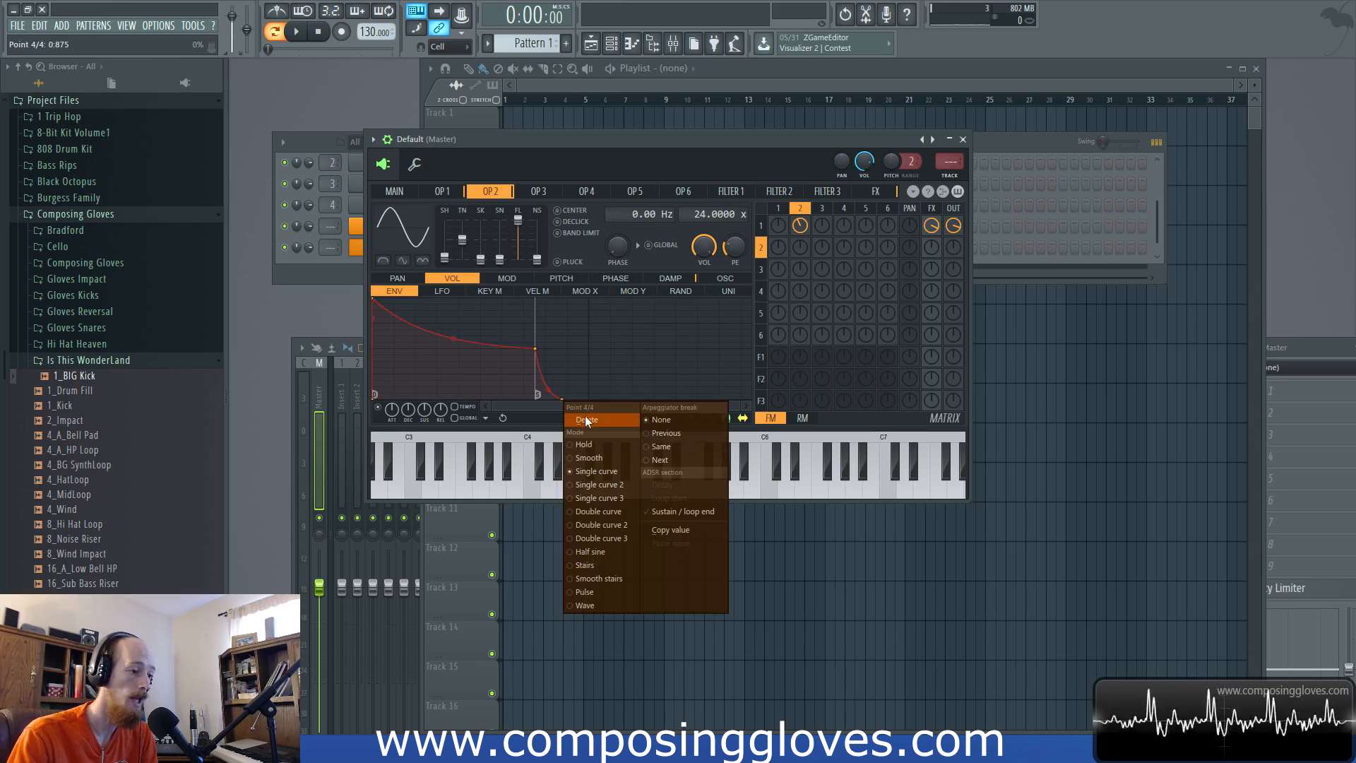
click(552, 352)
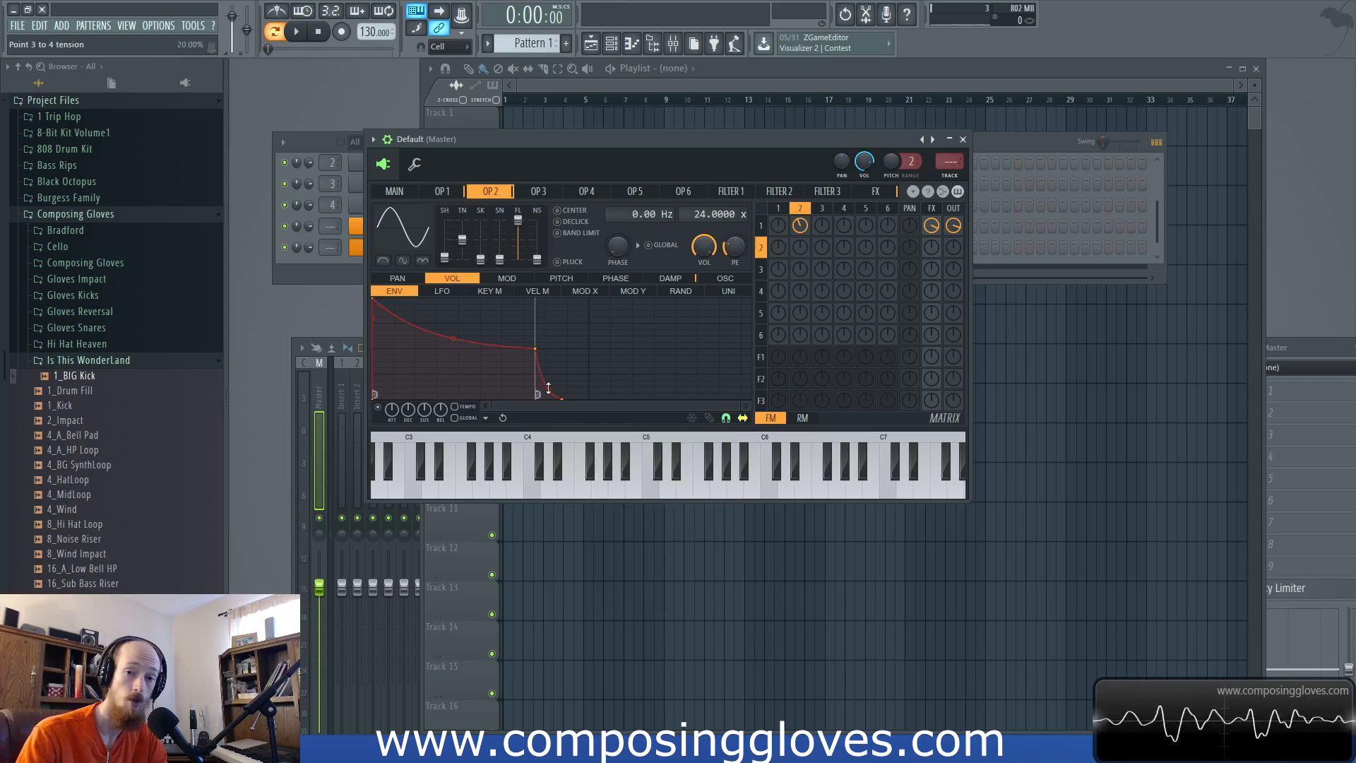
drag(534, 349, 454, 318)
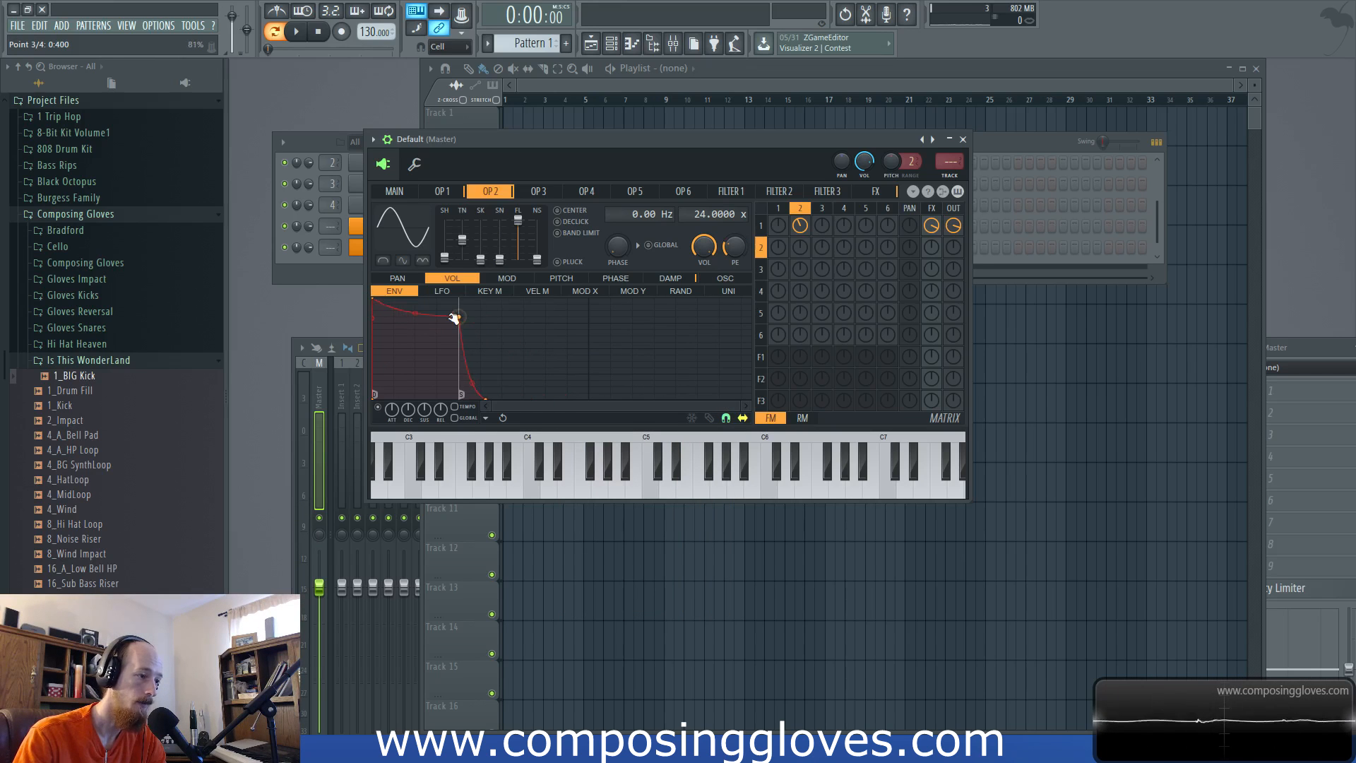
Step: Play a run of notes to audition the two-operator FM sound
key(t)
key(y)
key(e)
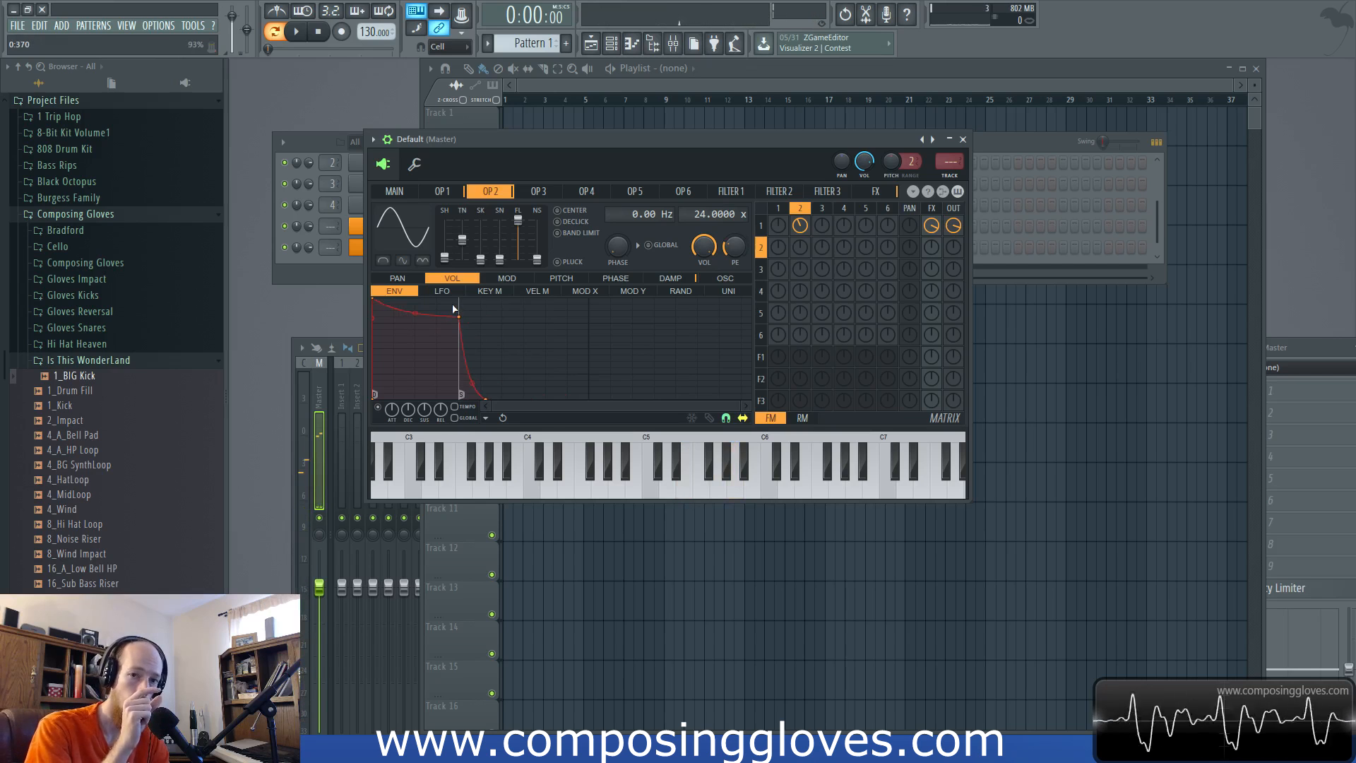
key(p)
key(i)
key(o)
key(y)
key(i)
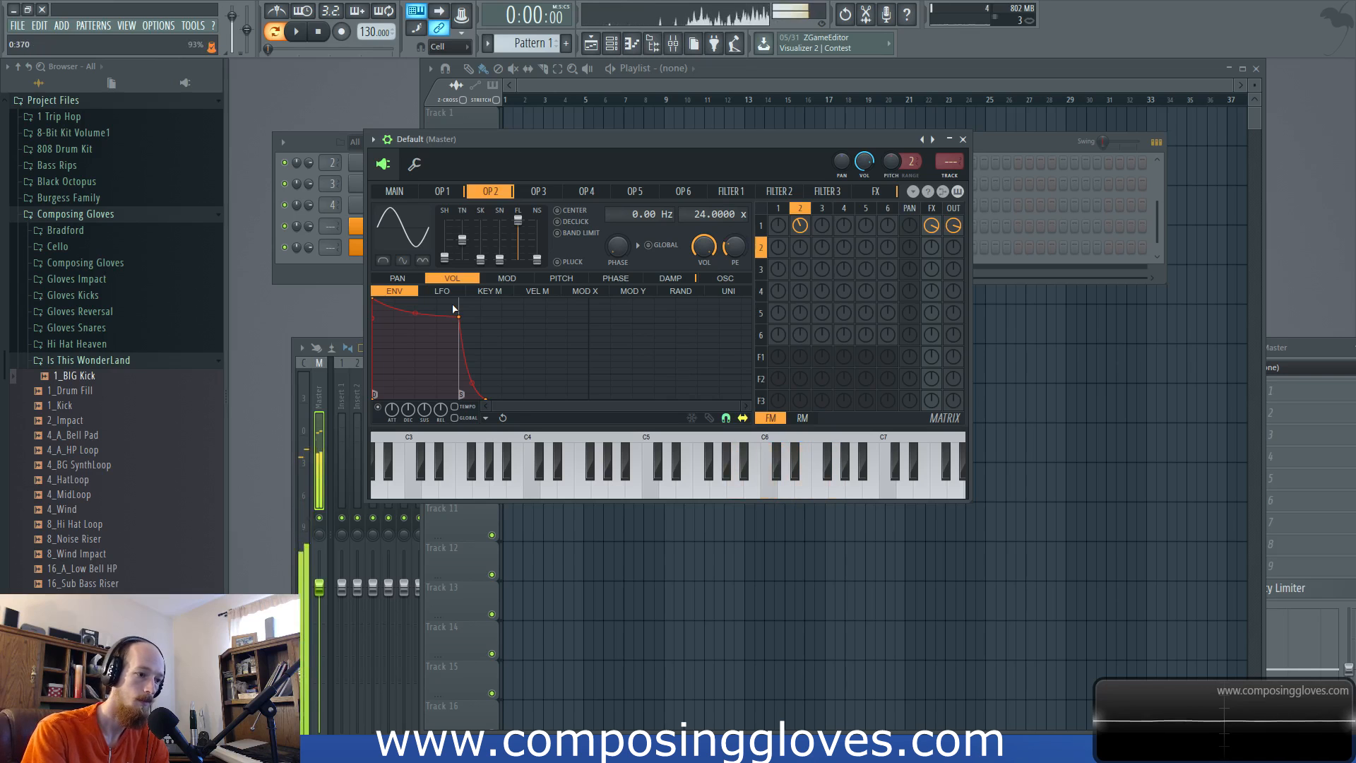
key(t)
key(e)
key(q)
key(y)
key(t)
key(i)
key(n)
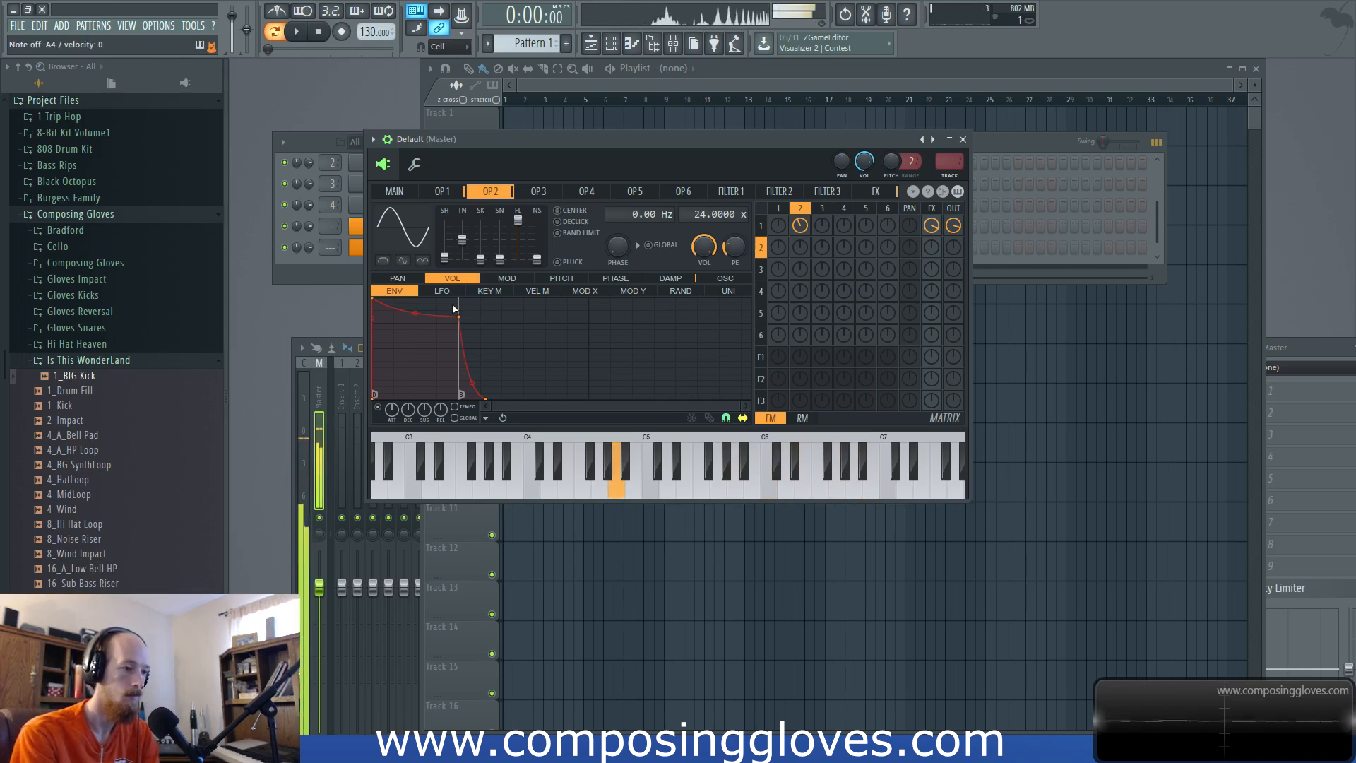
key(x)
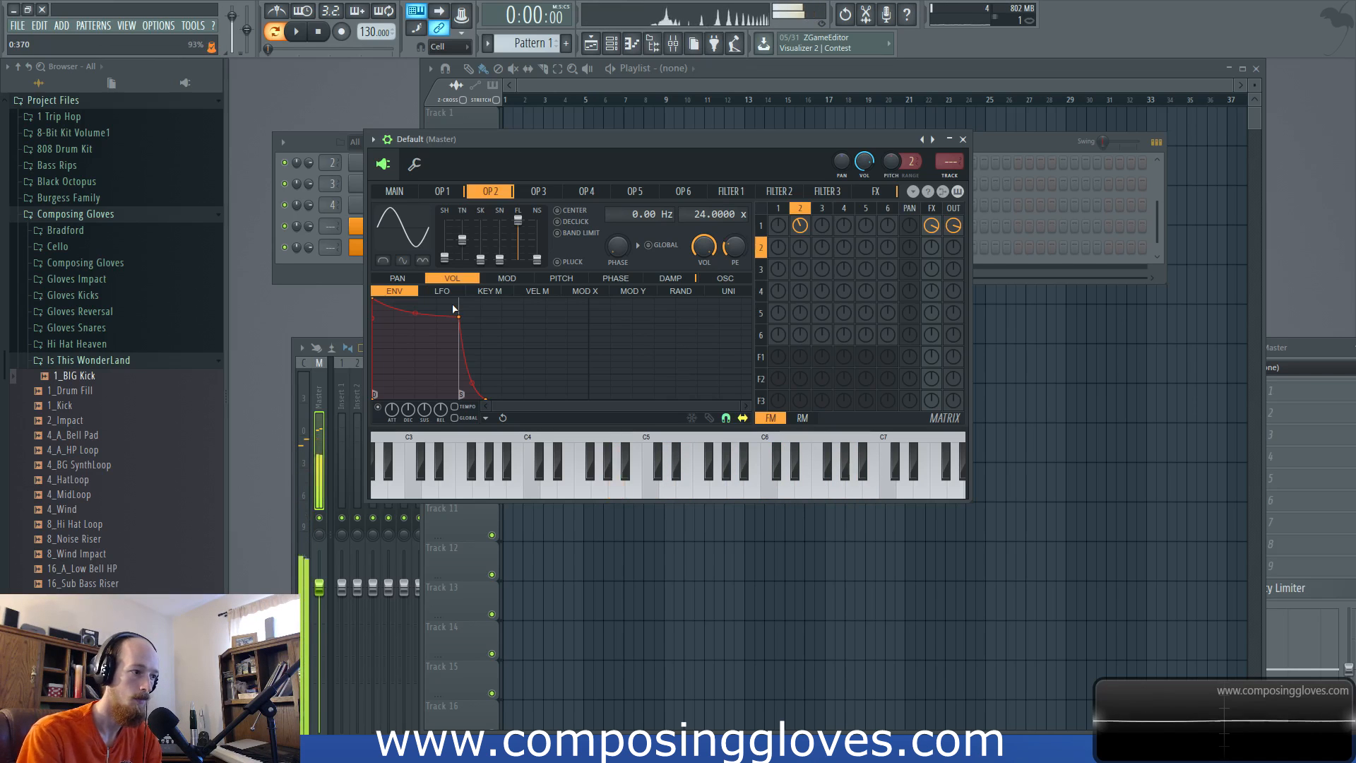
Step: Shorten the decay of operator 1's volume envelope and delete its sustain point
click(442, 190)
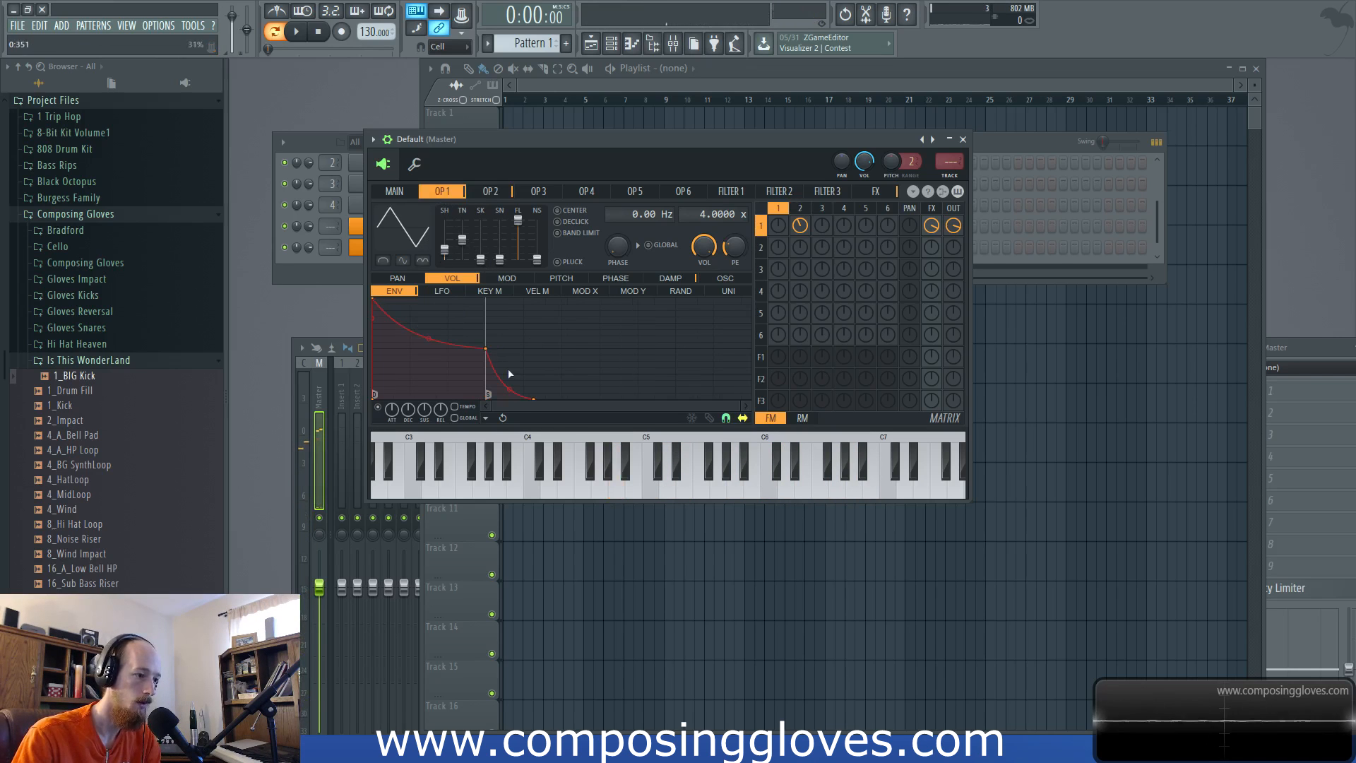
drag(489, 349, 429, 347)
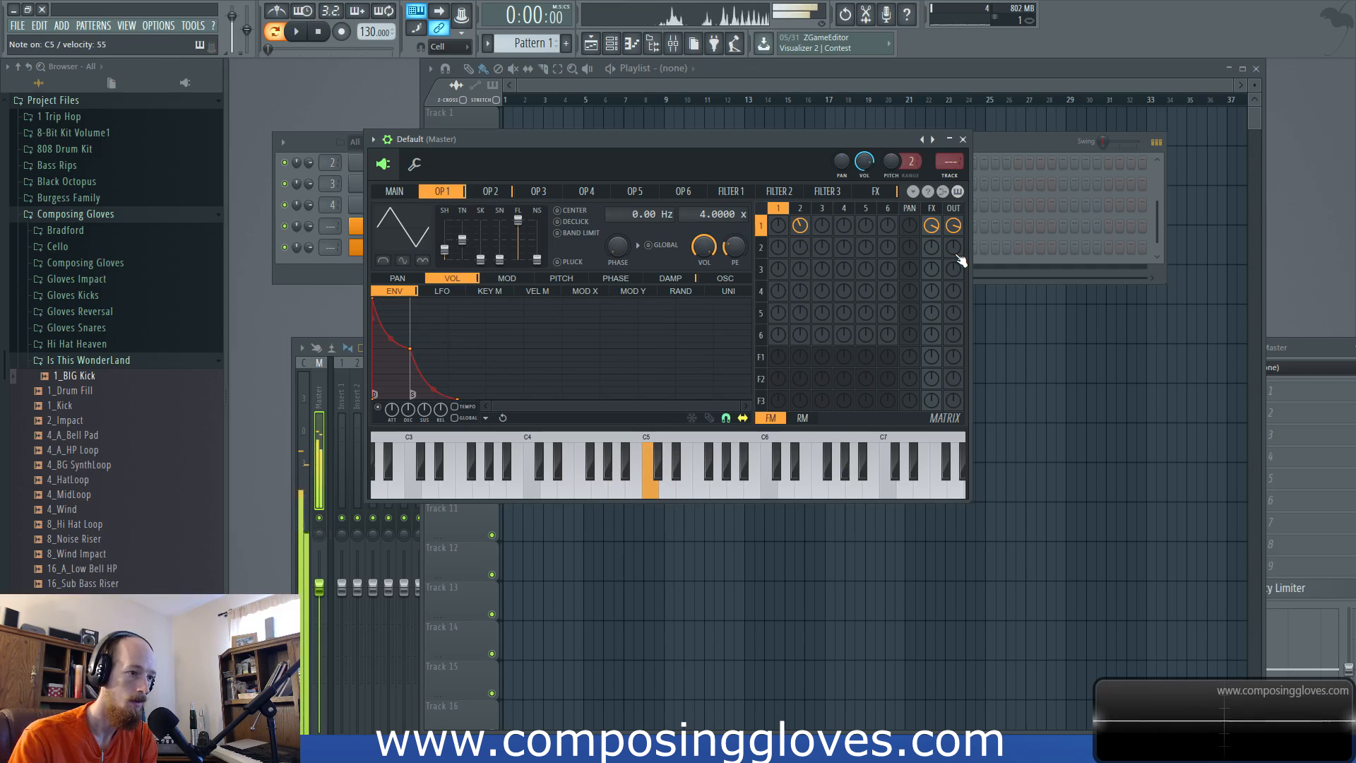
right_click(415, 349)
click(446, 366)
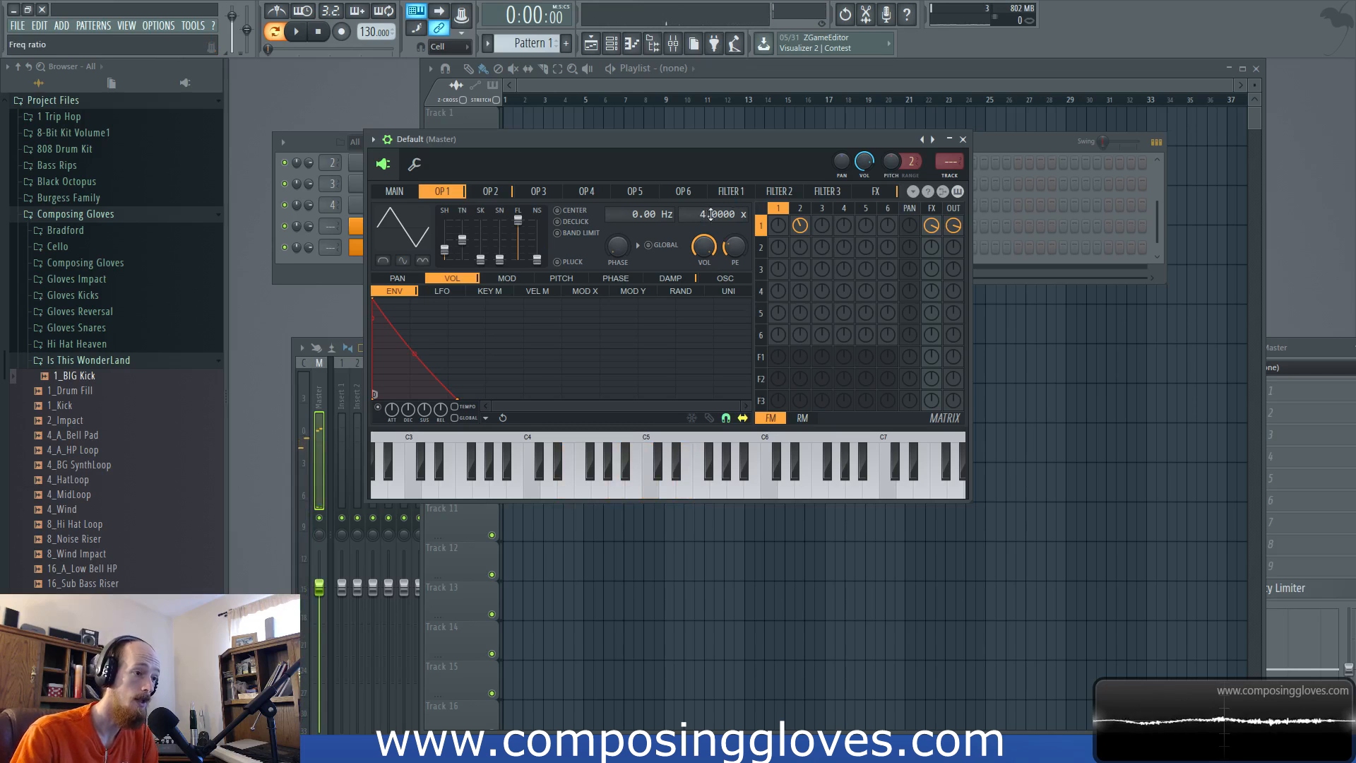
Step: Raise operator 2's frequency ratio to 49.3700
click(800, 211)
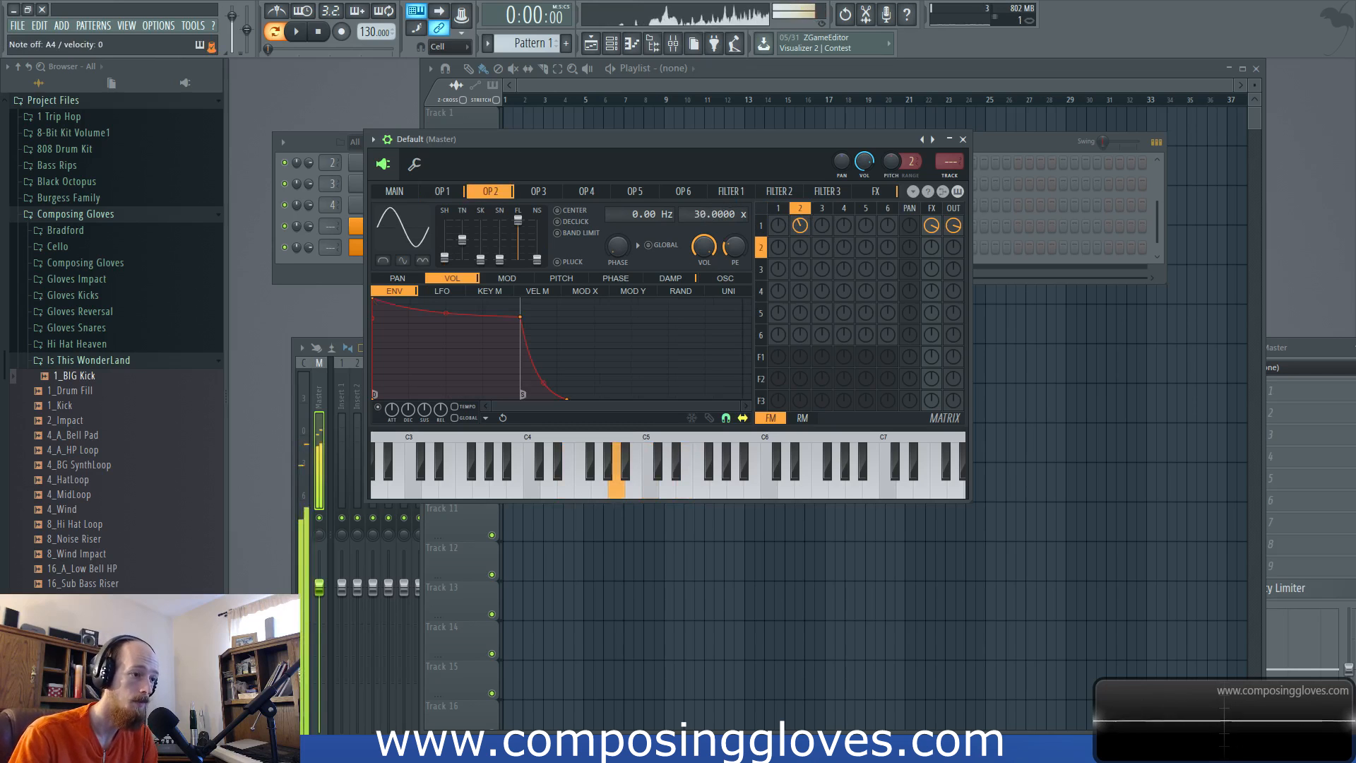
scroll(698, 215, up, 4)
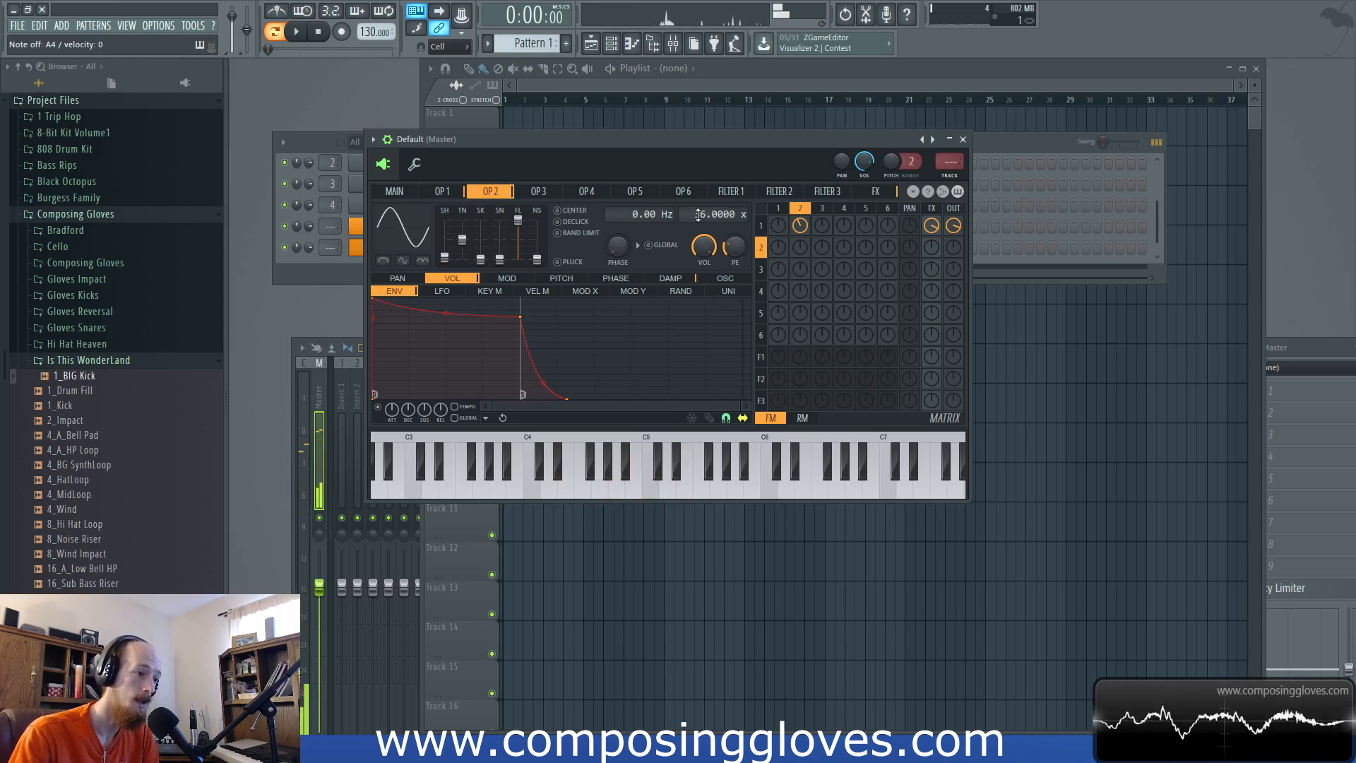
drag(701, 215, 695, 214)
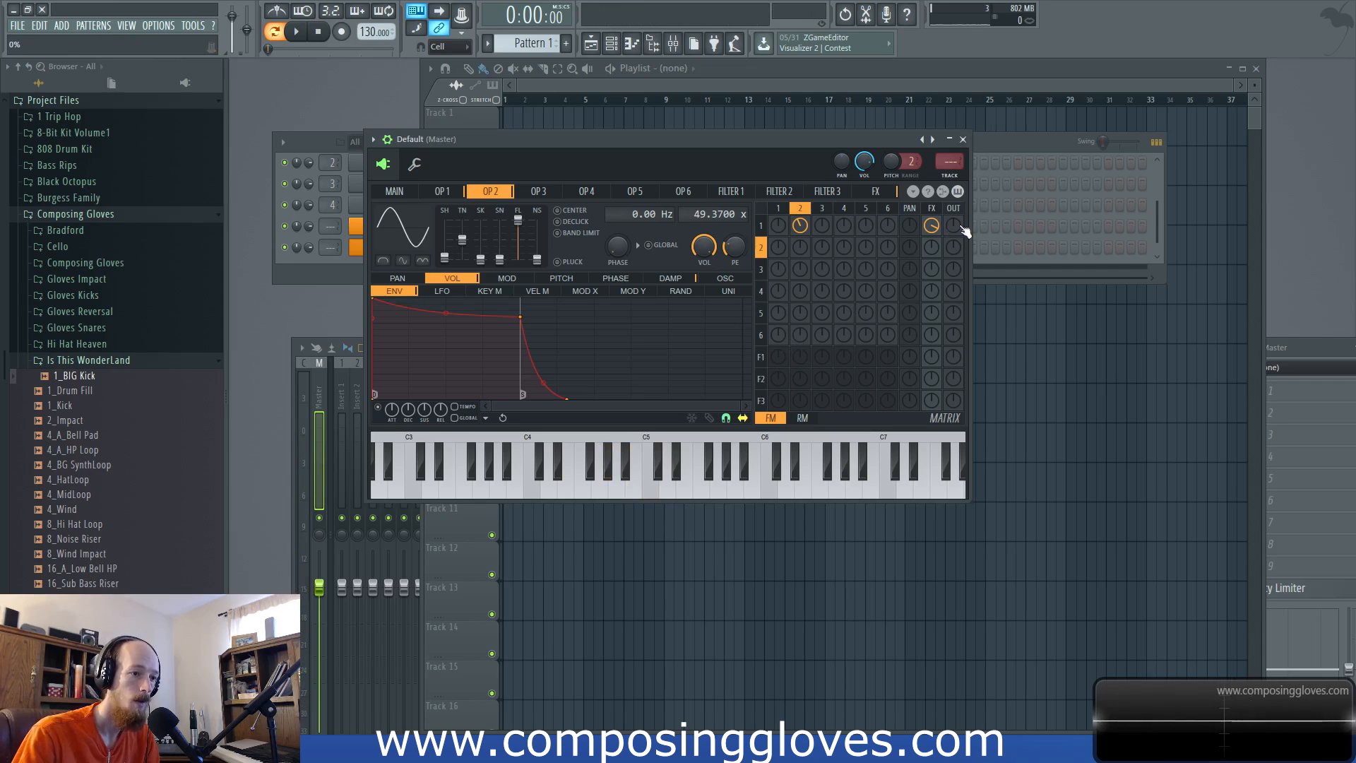
Step: Route operator 1 through filter 1 to the output, raise the filter's cutoff, and blend in more of its high output with less low
middle_click(800, 247)
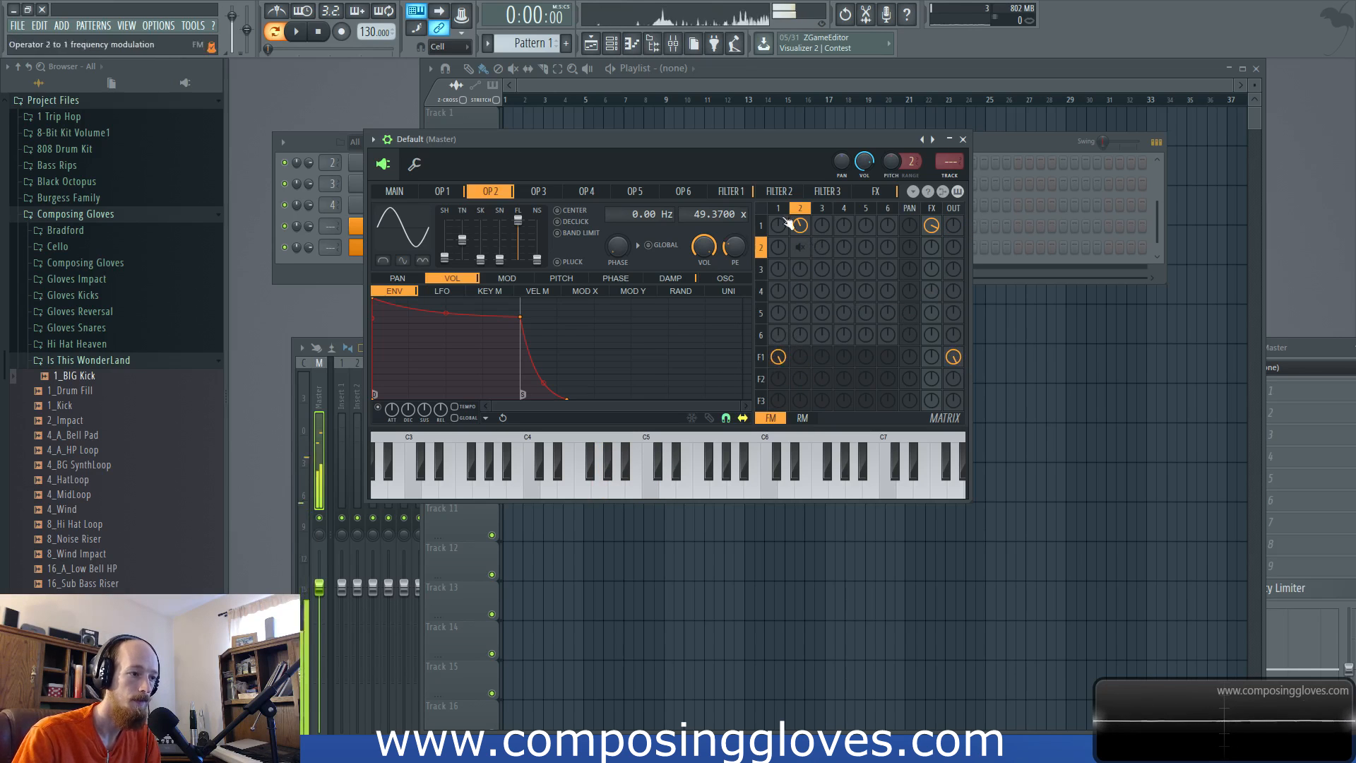
click(879, 192)
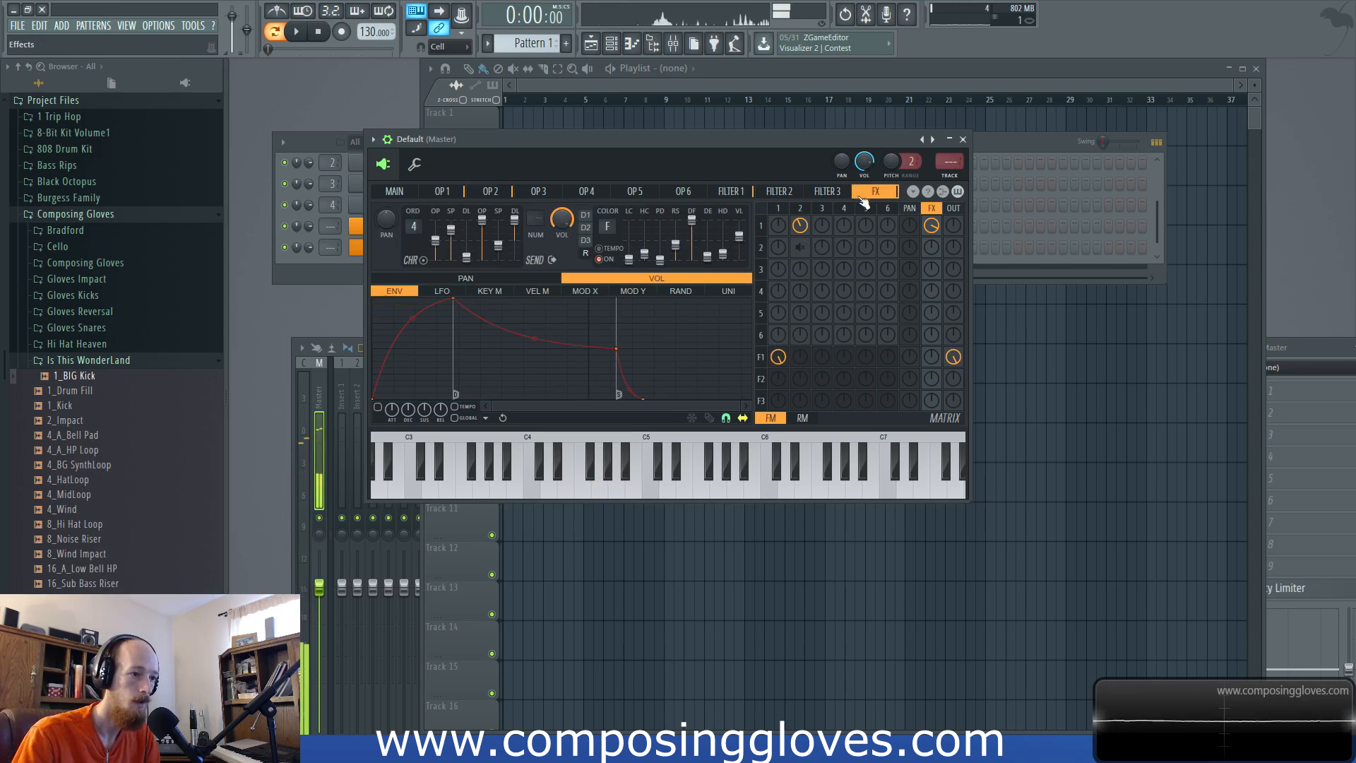
click(826, 192)
click(783, 191)
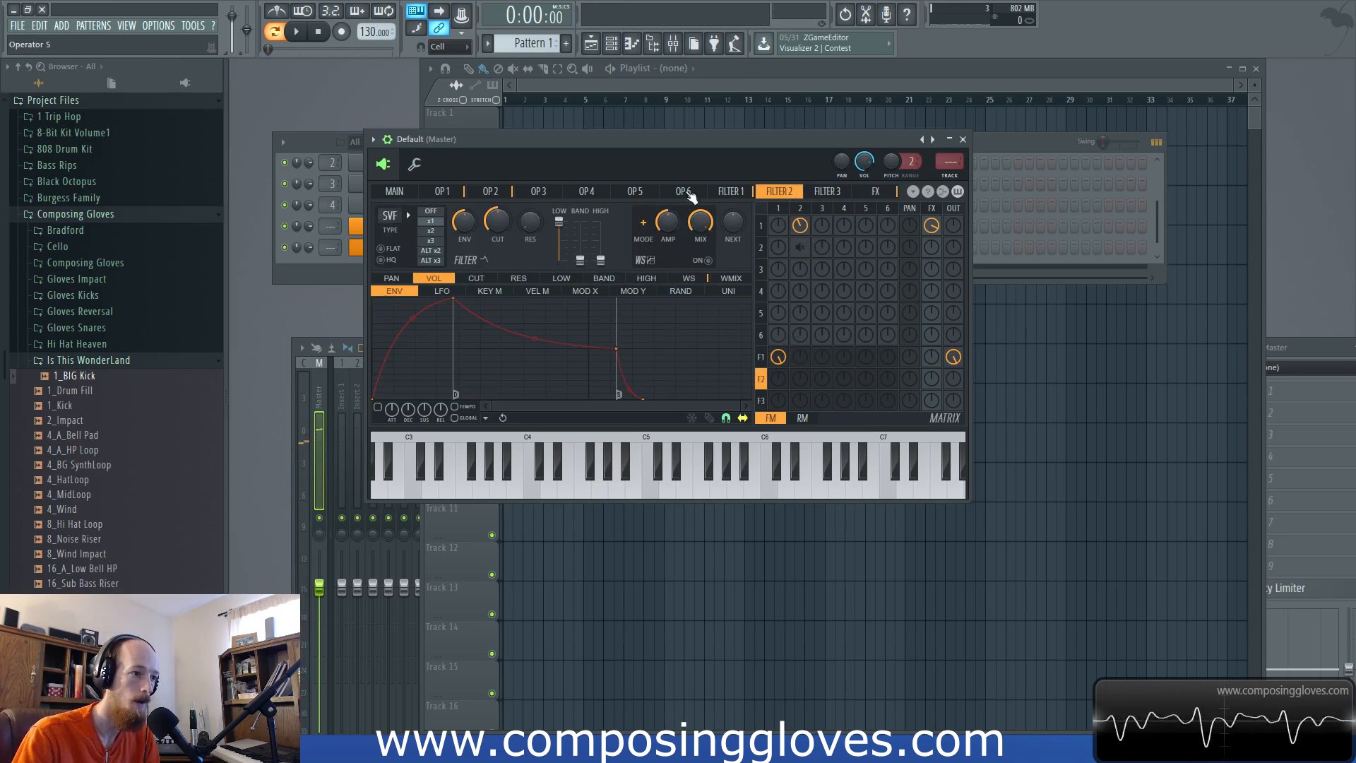
click(739, 193)
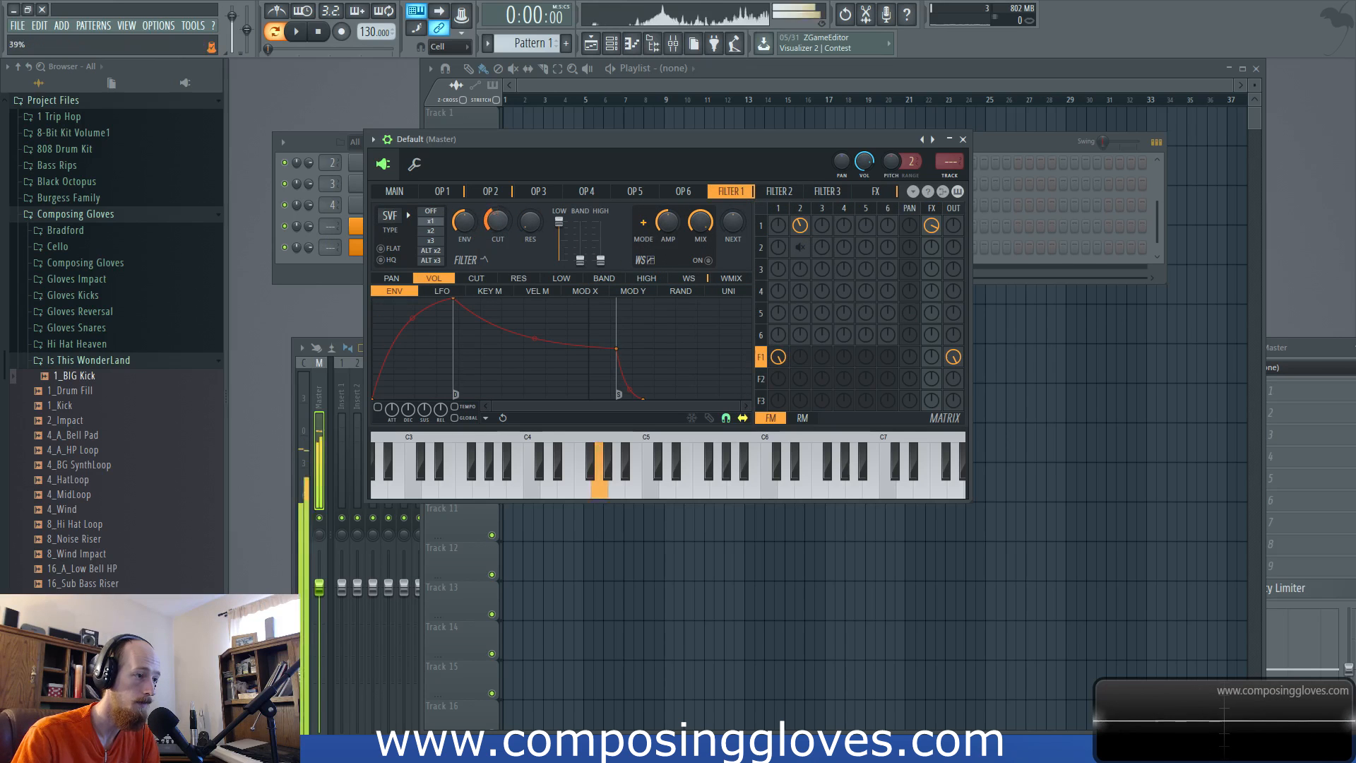
drag(498, 221, 498, 163)
drag(579, 260, 559, 238)
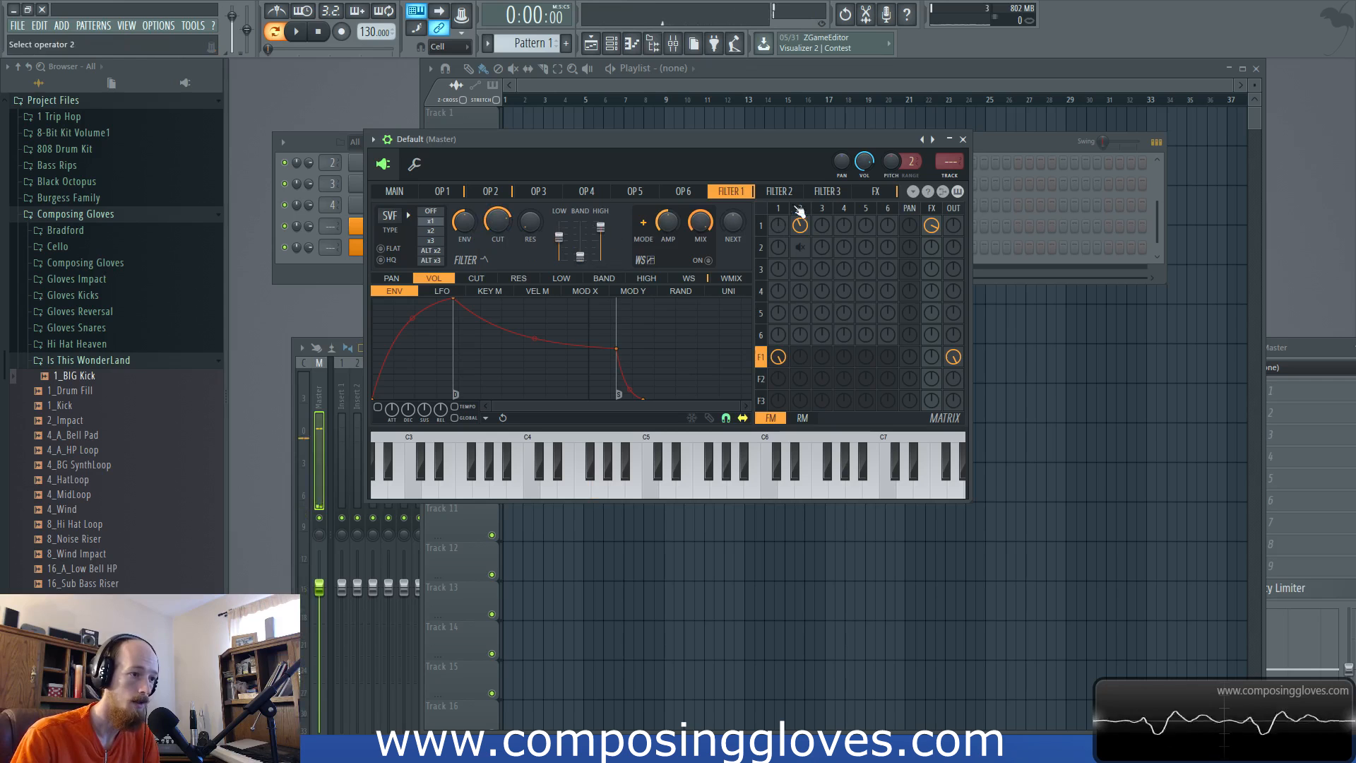
Step: Adjust the reverb's room size, diffusion and decay in the effects, and return operator 1's waveform to a sine
click(873, 194)
mouse_move(692, 221)
mouse_down()
mouse_move(692, 246)
mouse_move(676, 236)
mouse_up()
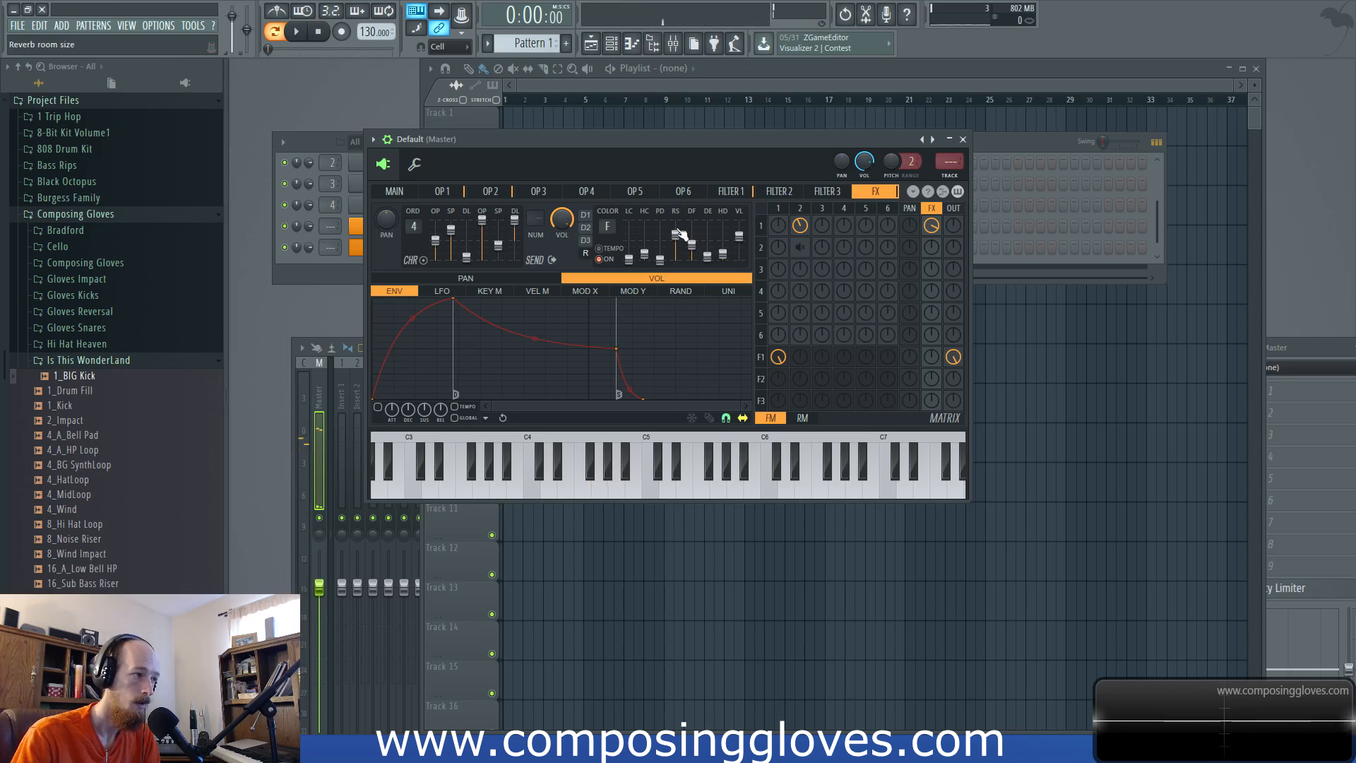
drag(680, 235, 678, 225)
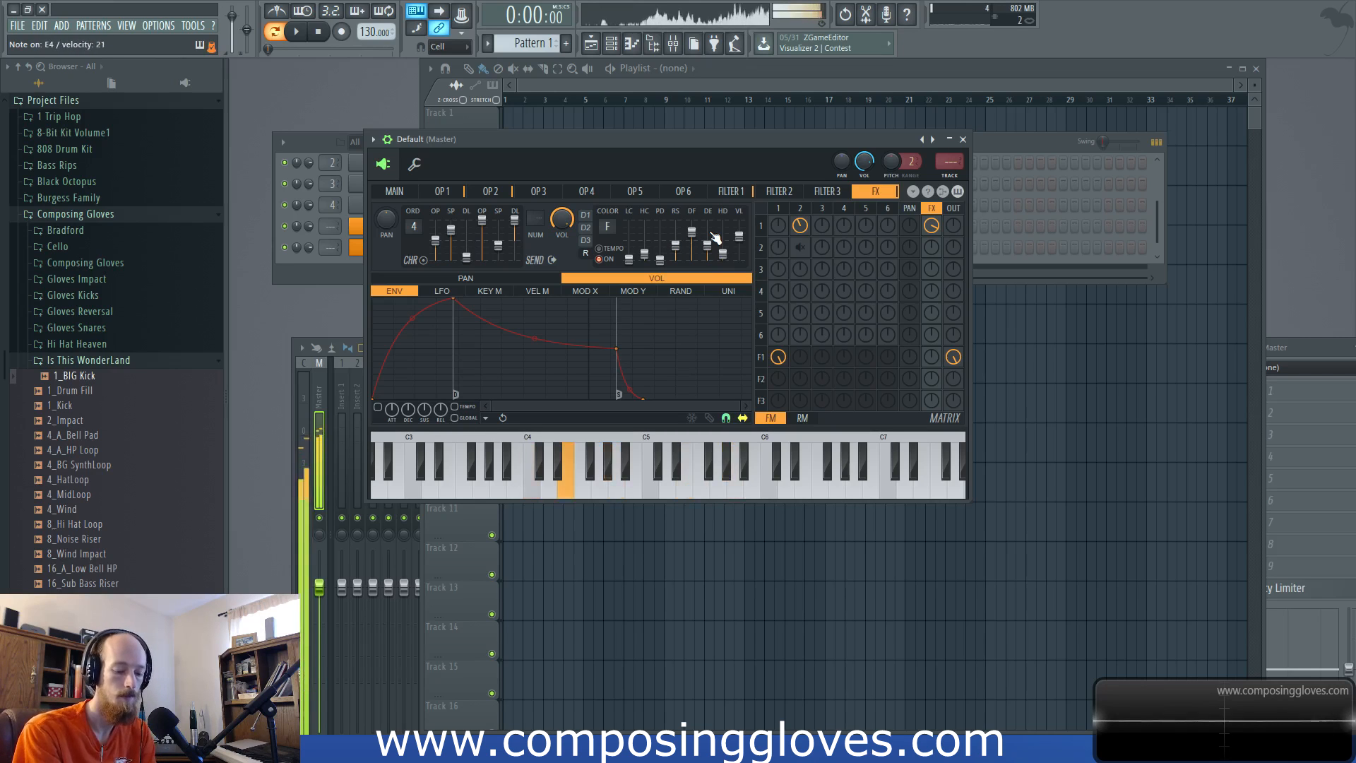
click(762, 225)
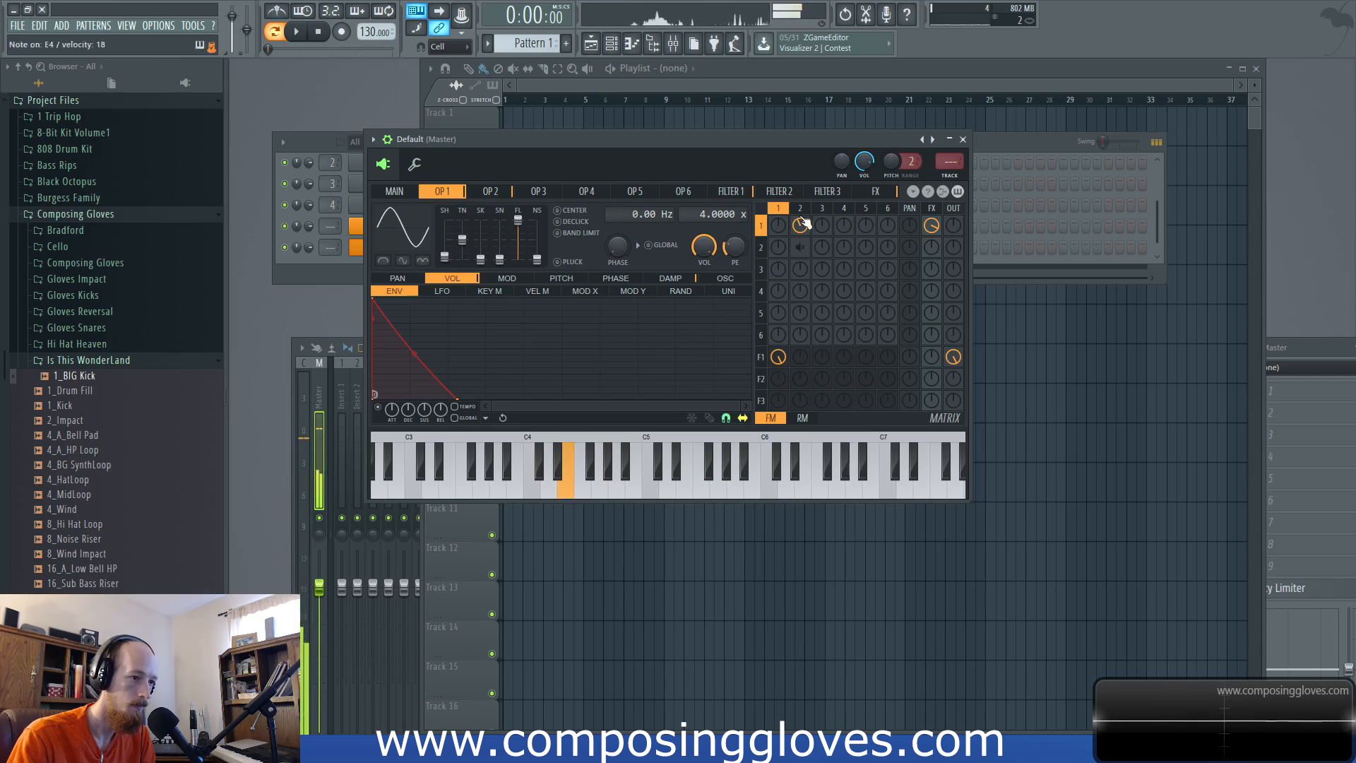
Step: Shorten the decay of operator 2's volume envelope and drop its sustain point almost to zero
click(491, 191)
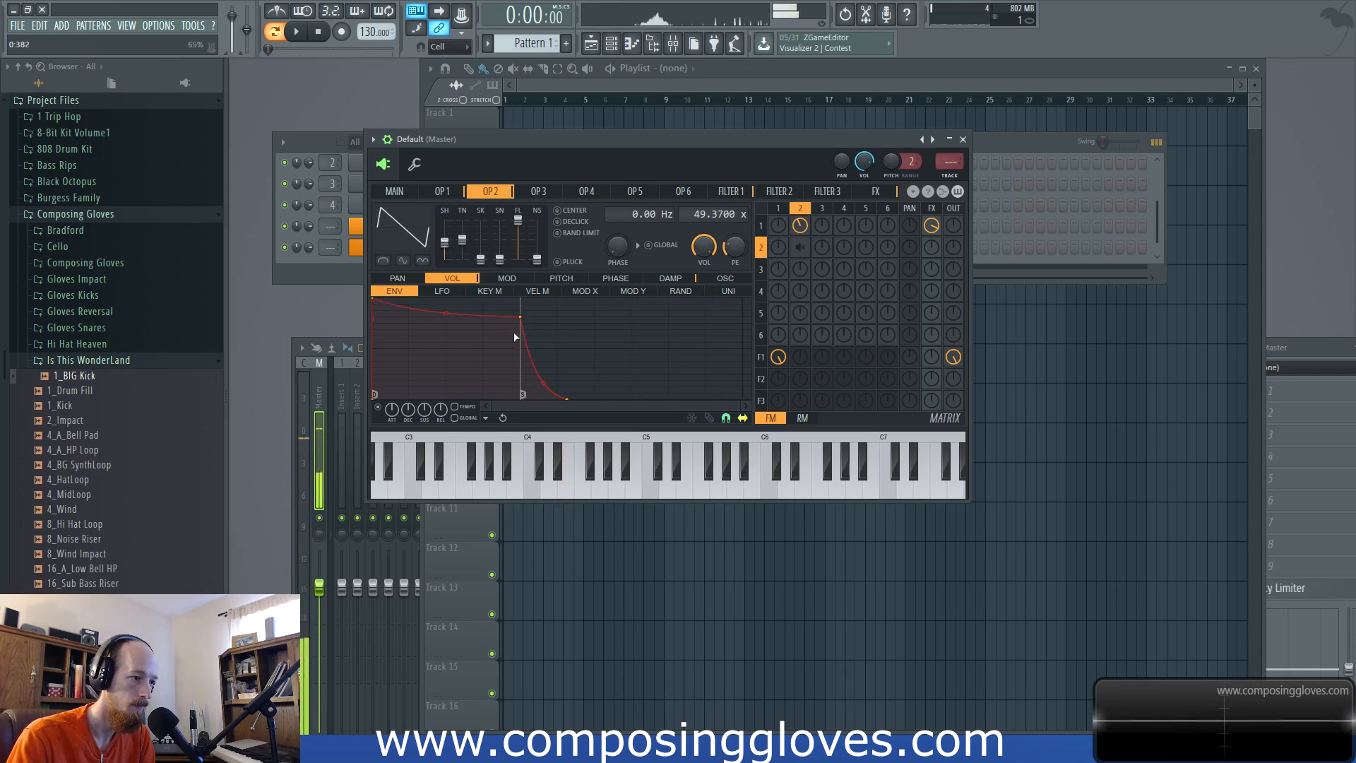
drag(521, 319, 483, 393)
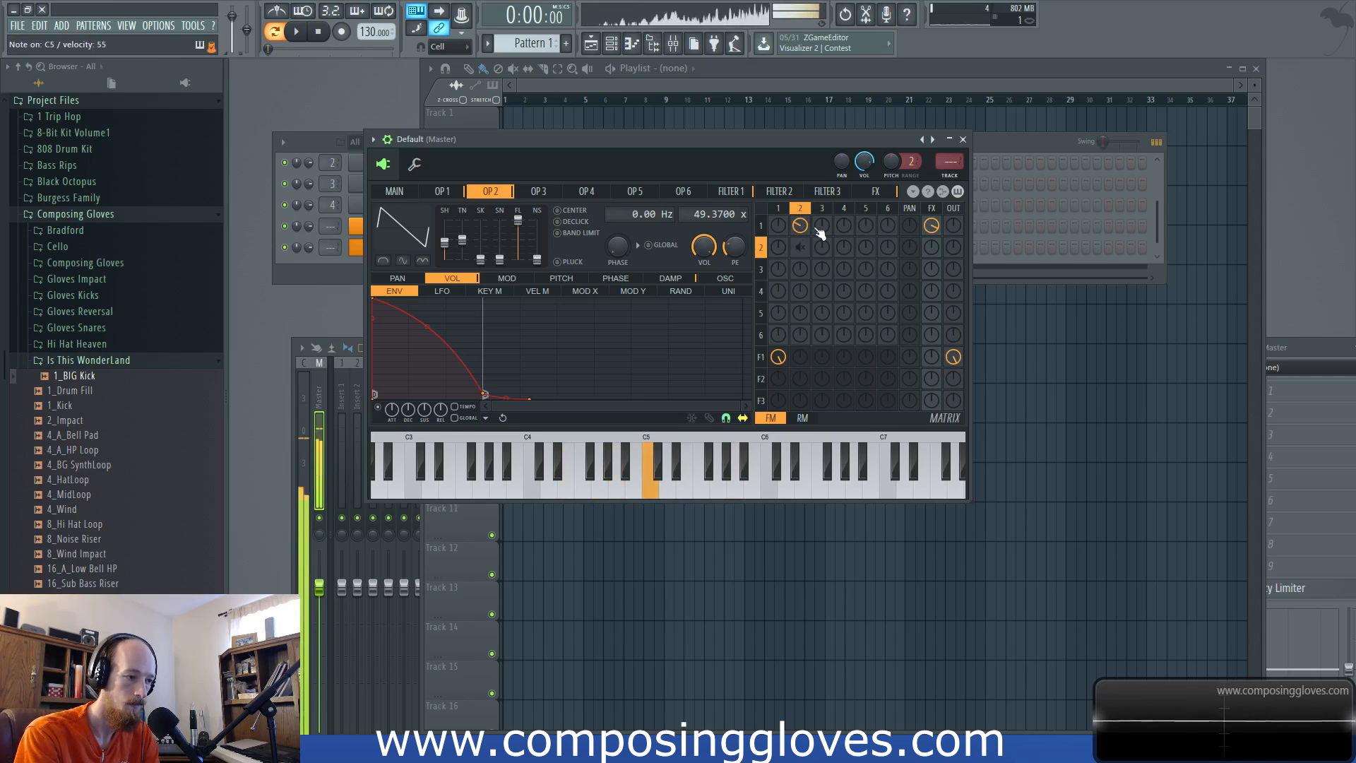
click(397, 192)
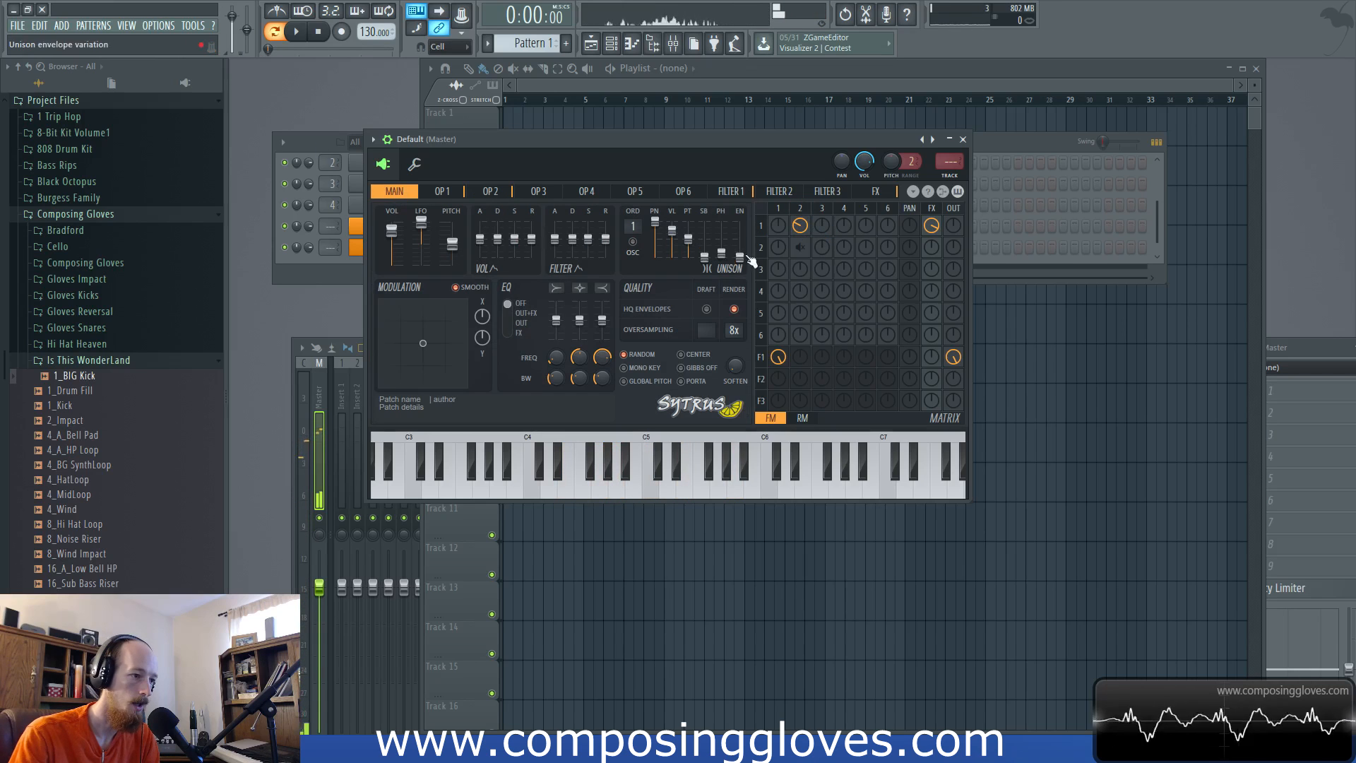
click(496, 192)
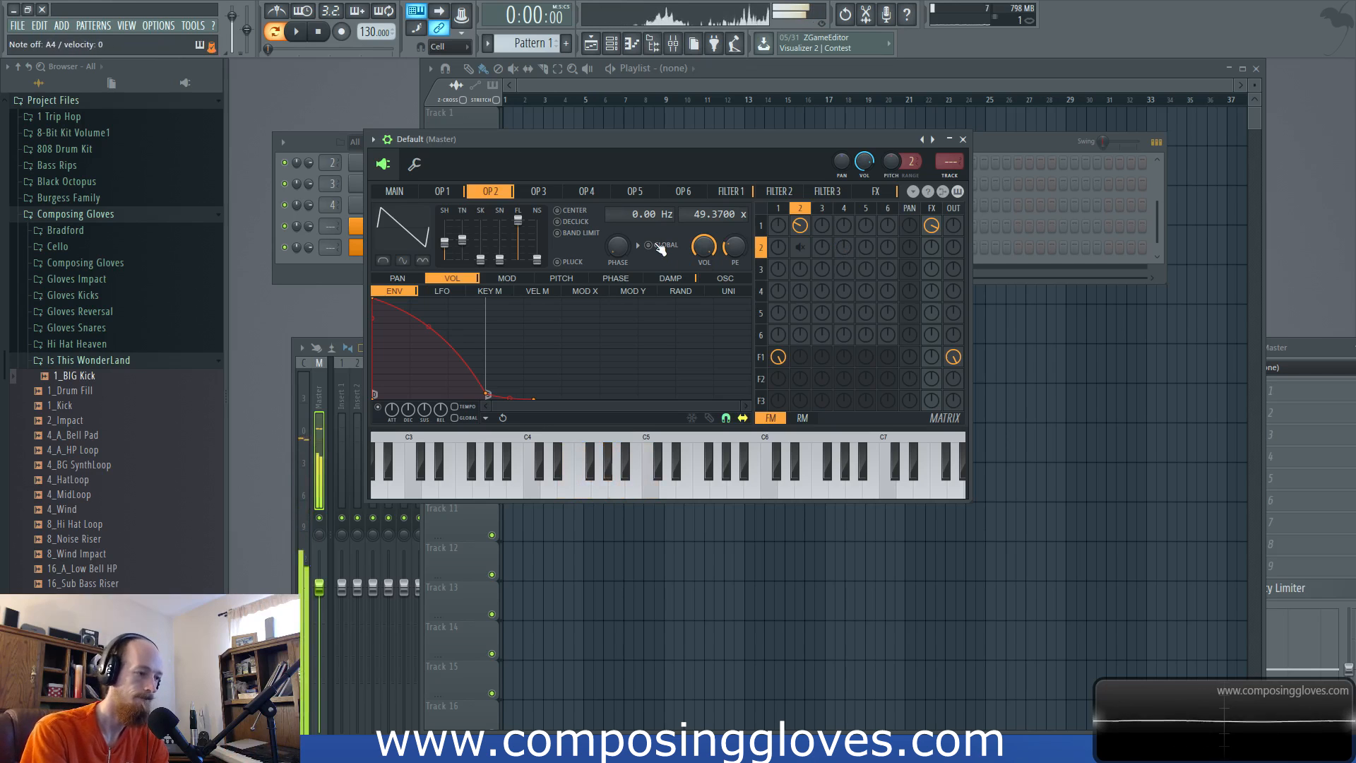
Step: Blend some of the low output back into filter 1 by raising its low level to about the middle
click(769, 358)
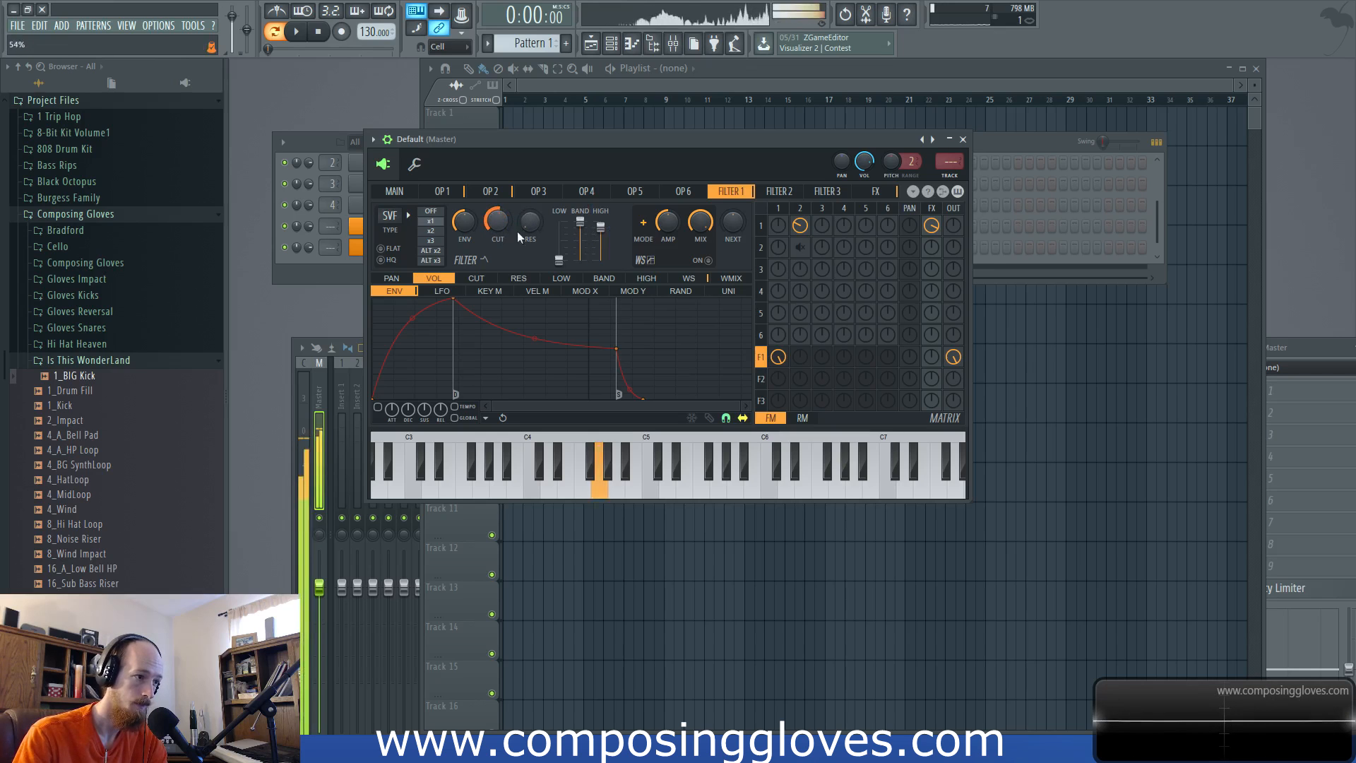
drag(563, 260, 566, 243)
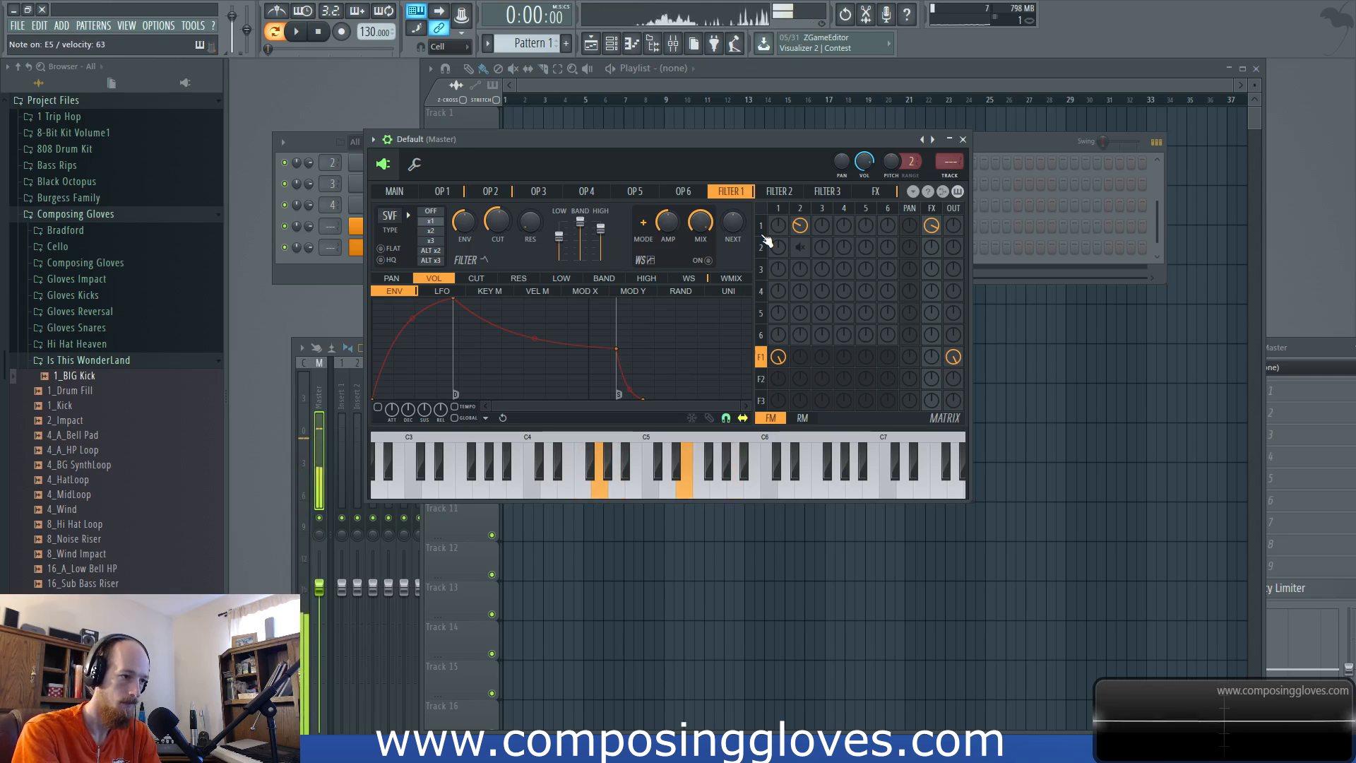
Step: Set the unison order to 2 on the main page and reduce the unison volume and pitch variation
click(451, 192)
click(395, 192)
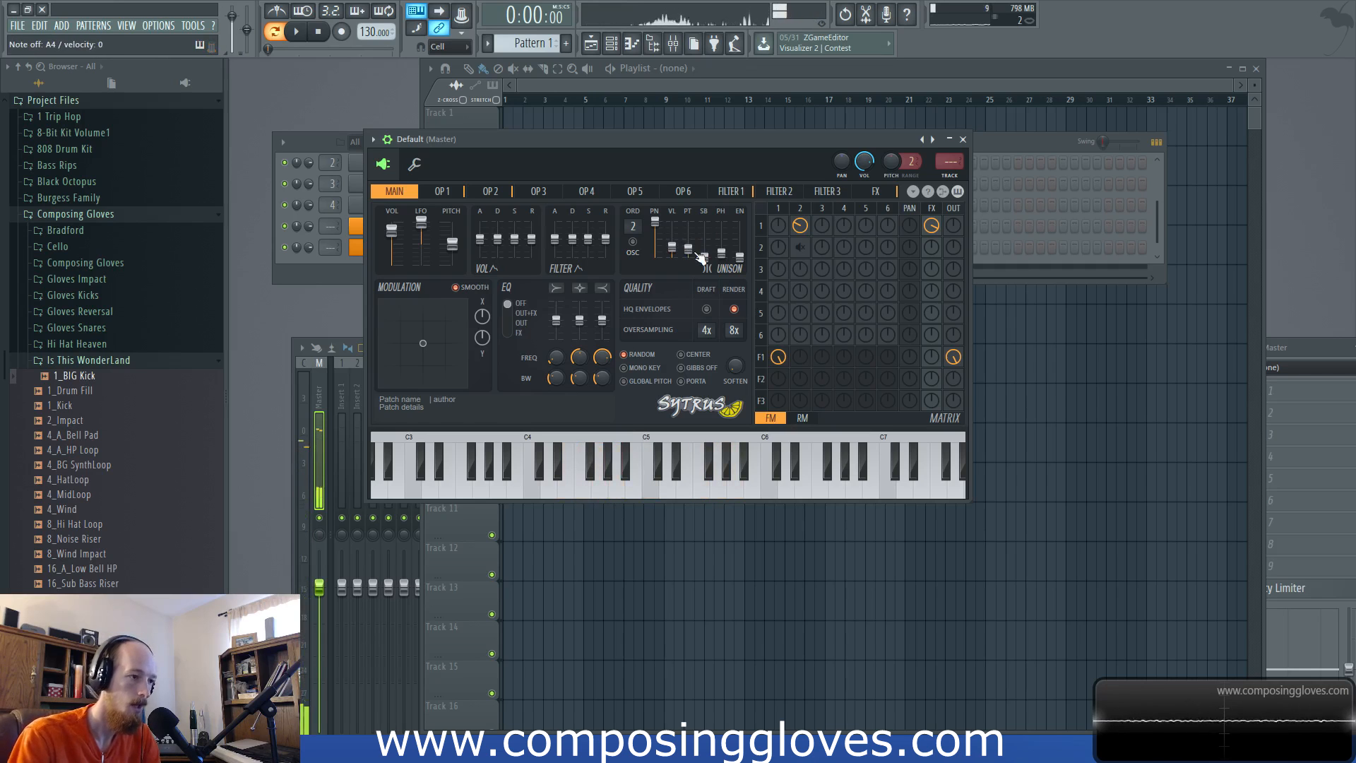
Step: Add random phase to operator 1 by pulling the start of its phase random curve down to the minimum
click(452, 192)
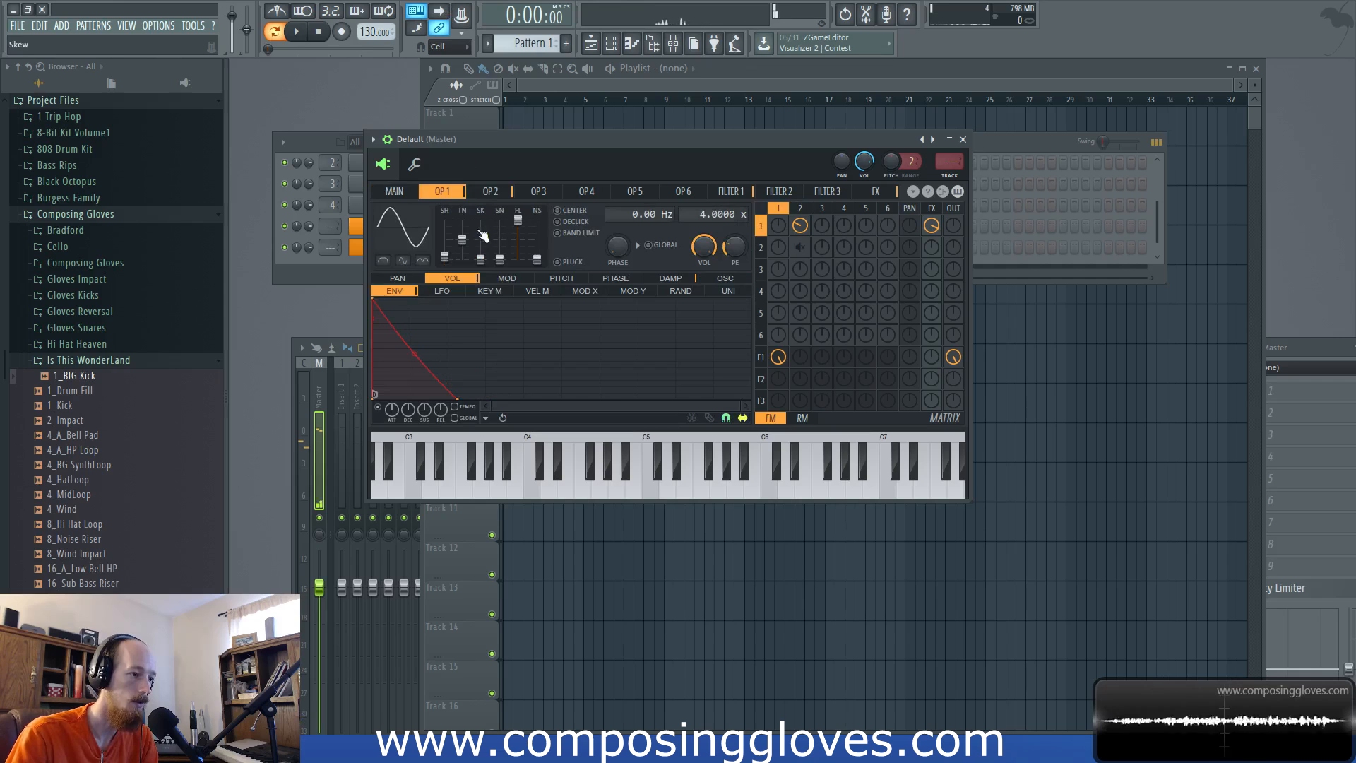
click(631, 279)
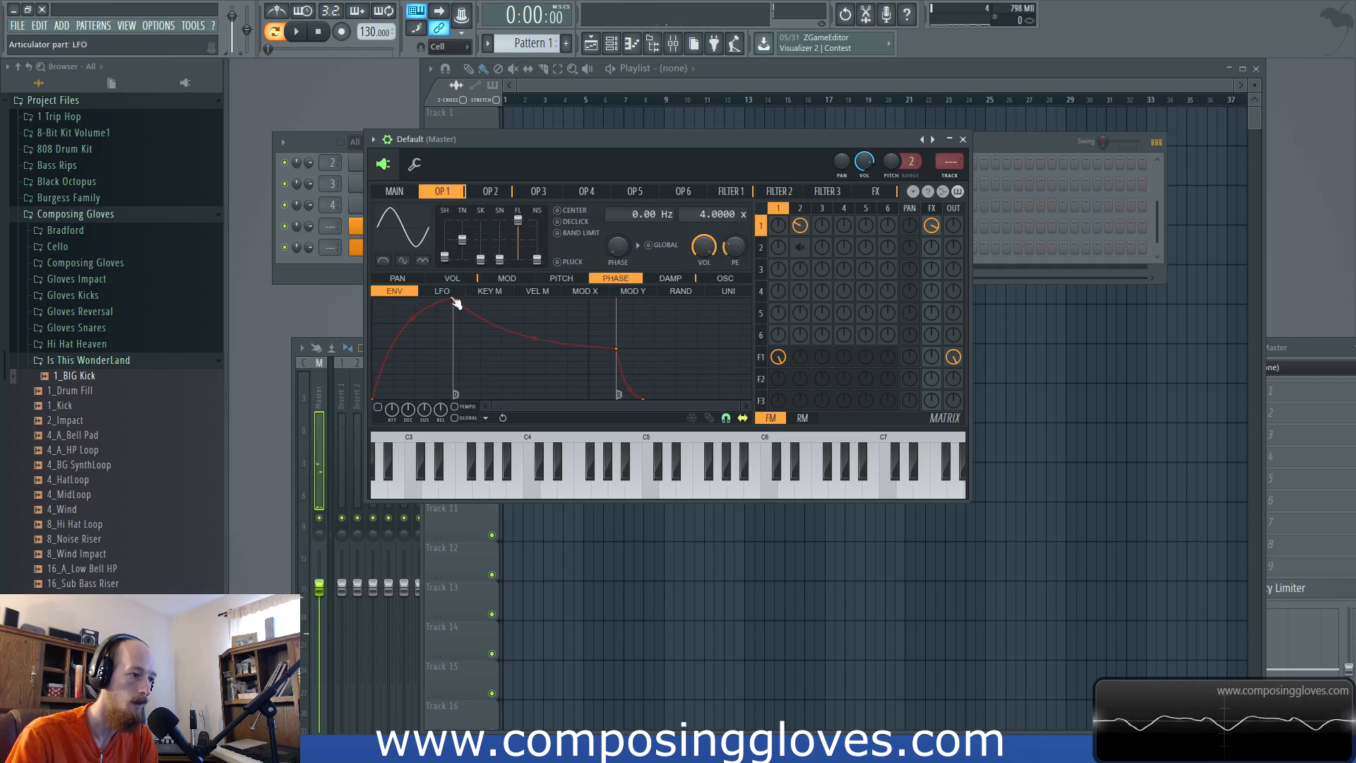
click(664, 292)
drag(371, 349, 374, 354)
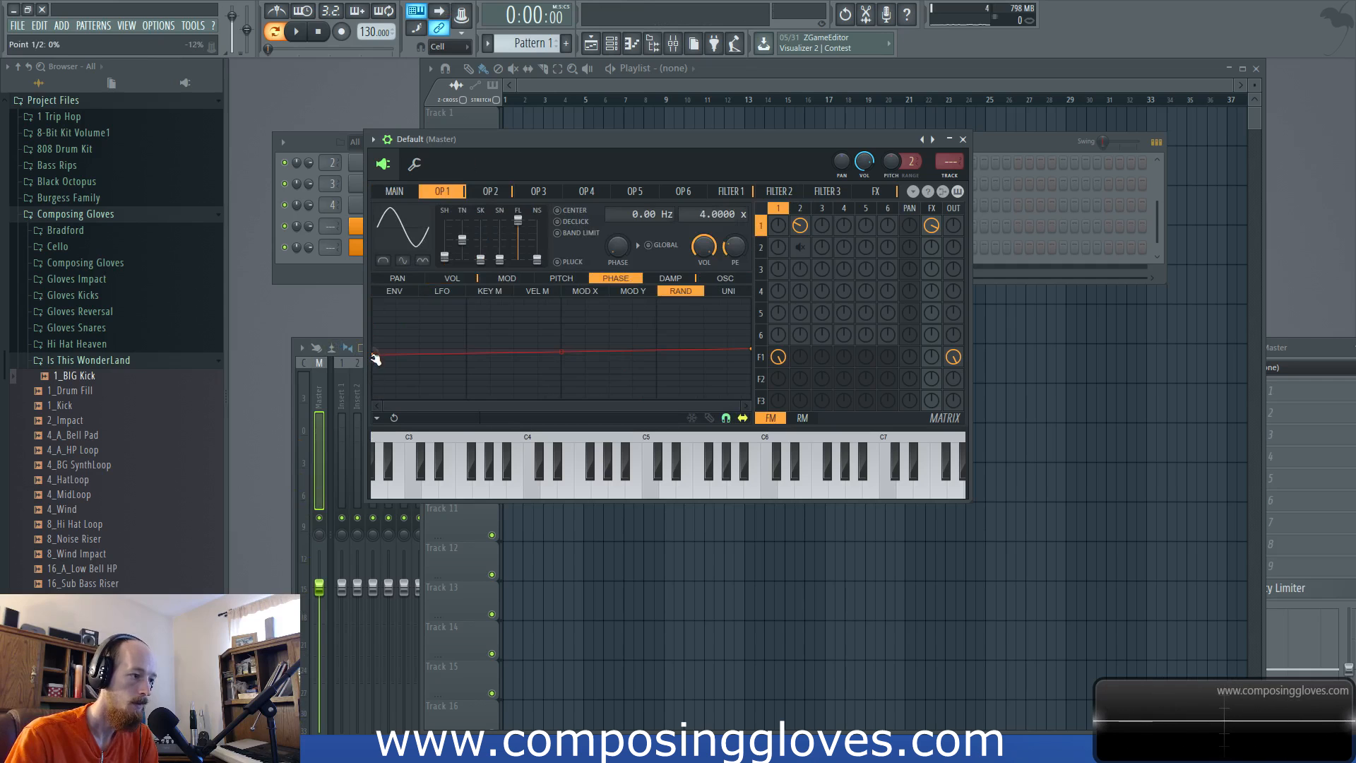
drag(562, 373, 562, 368)
Step: Raise the start of operator 2's phase random curve to the maximum and lower the operator's shape slightly
click(504, 195)
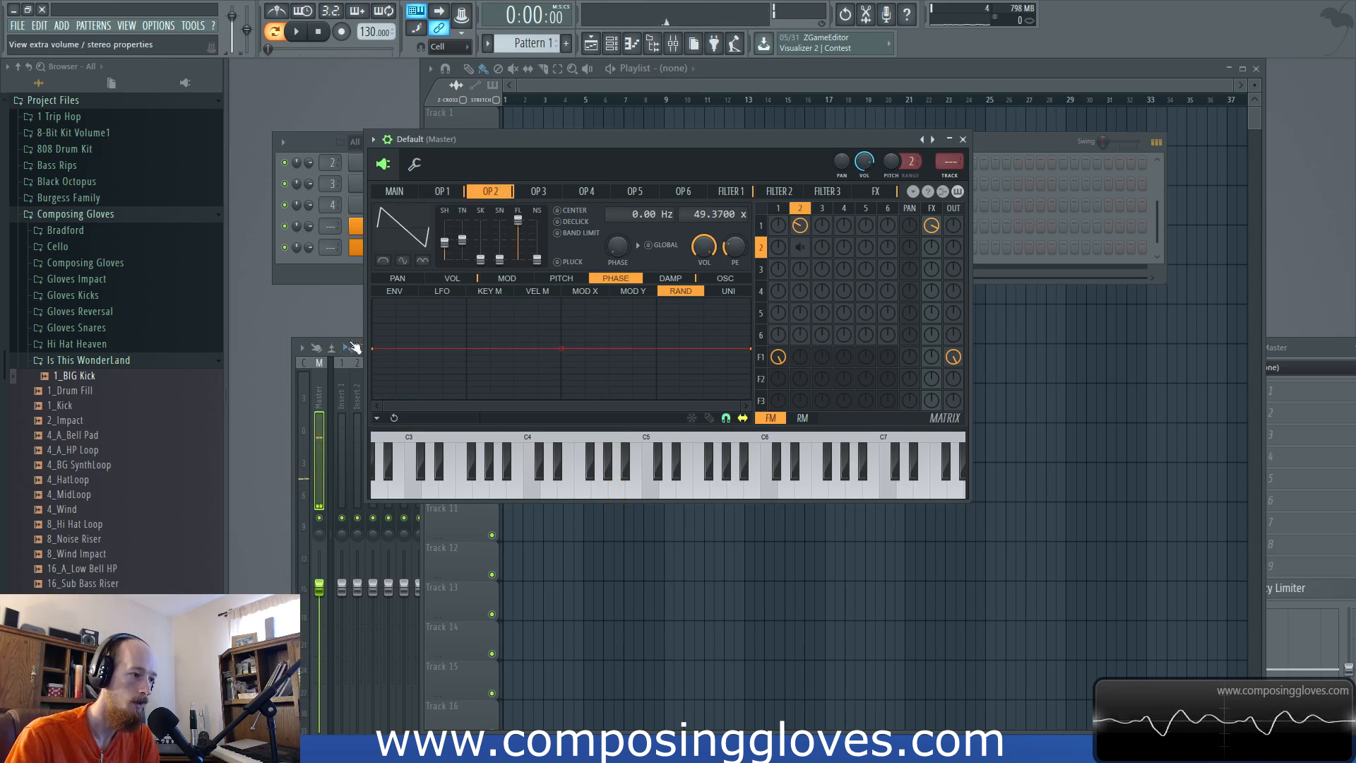
drag(377, 349, 394, 272)
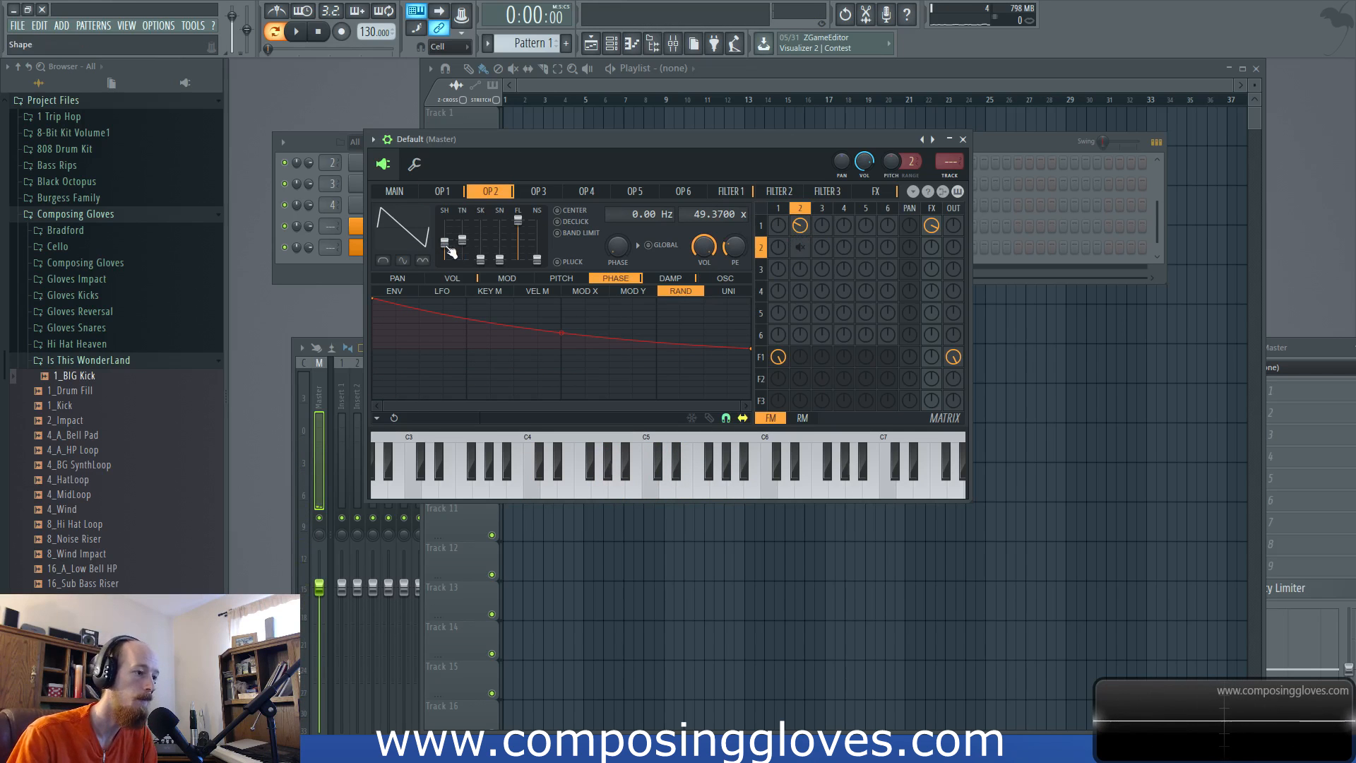
drag(445, 238, 446, 247)
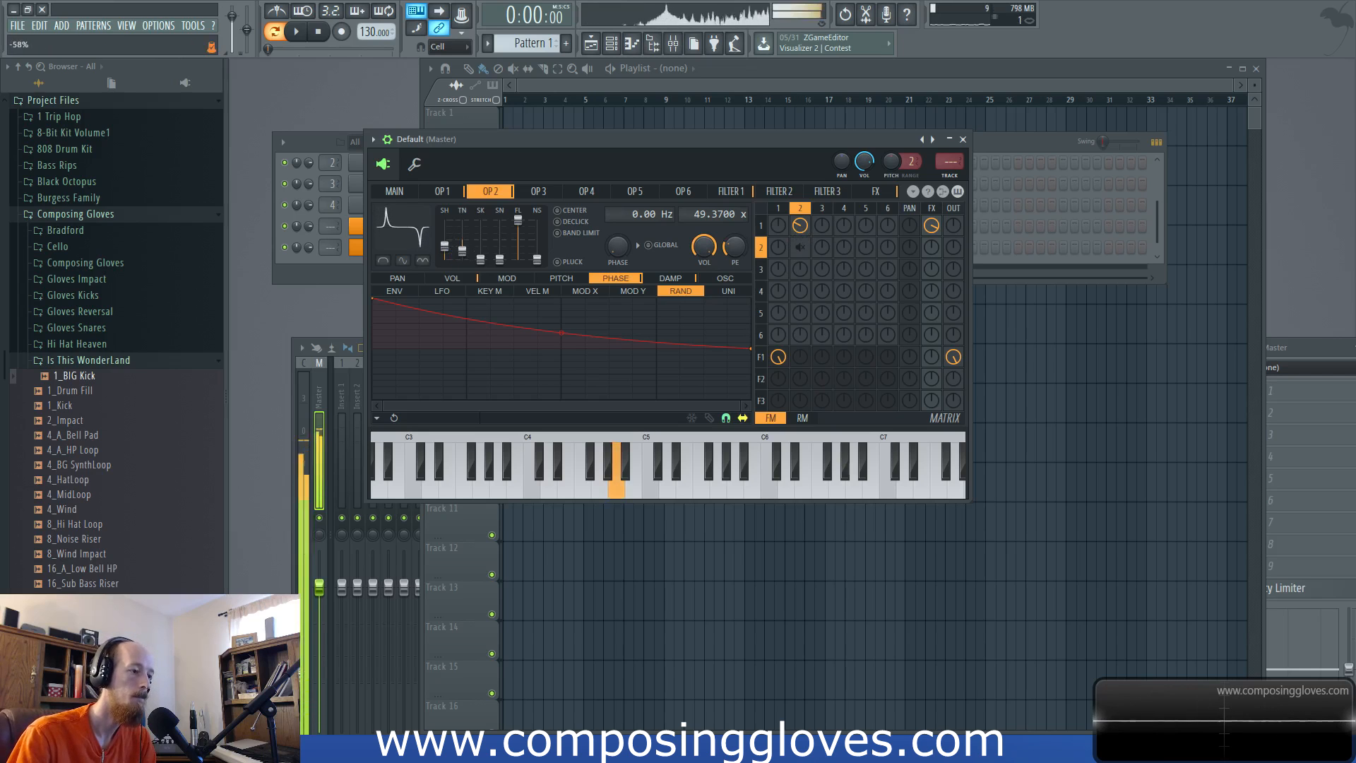
Step: Reshape operator 1's volume envelope into a steep initial drop with a longer, quiet tail
click(442, 191)
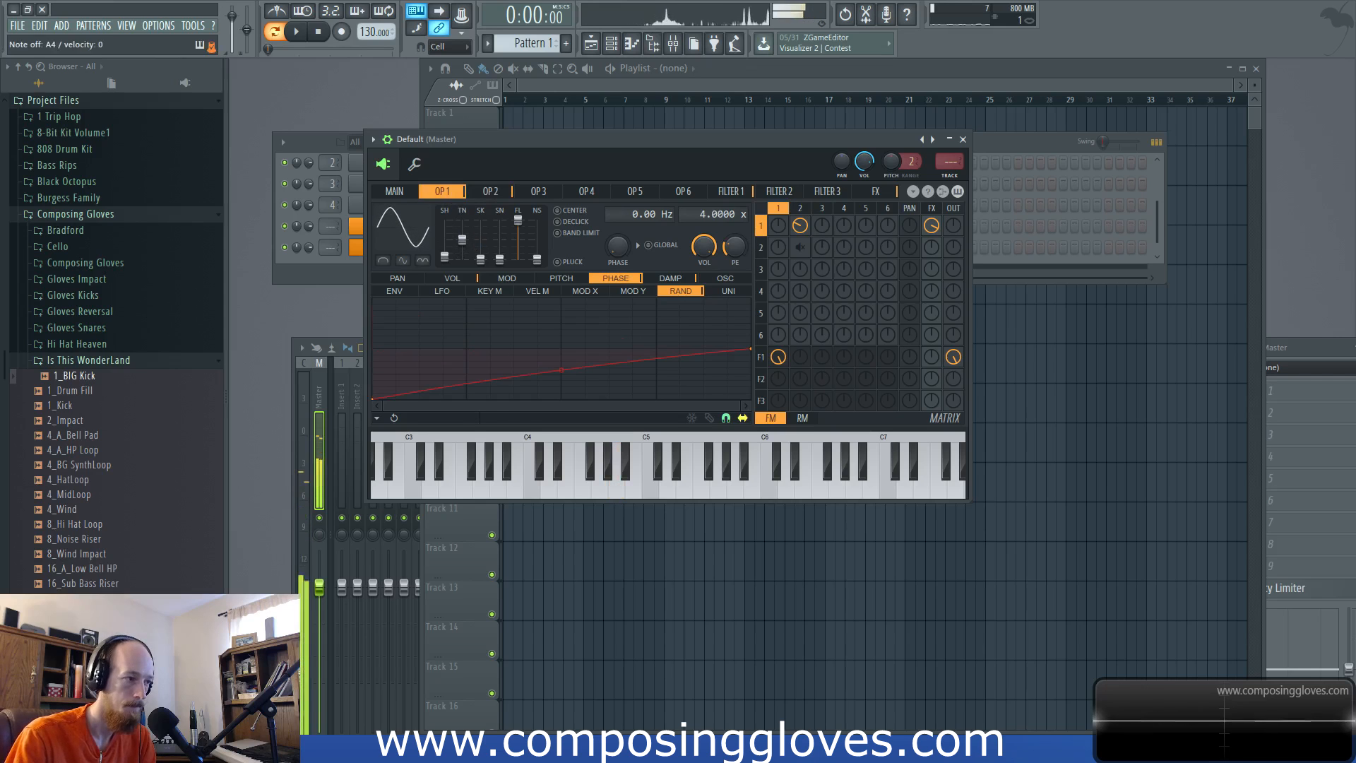
click(442, 291)
click(452, 277)
click(394, 291)
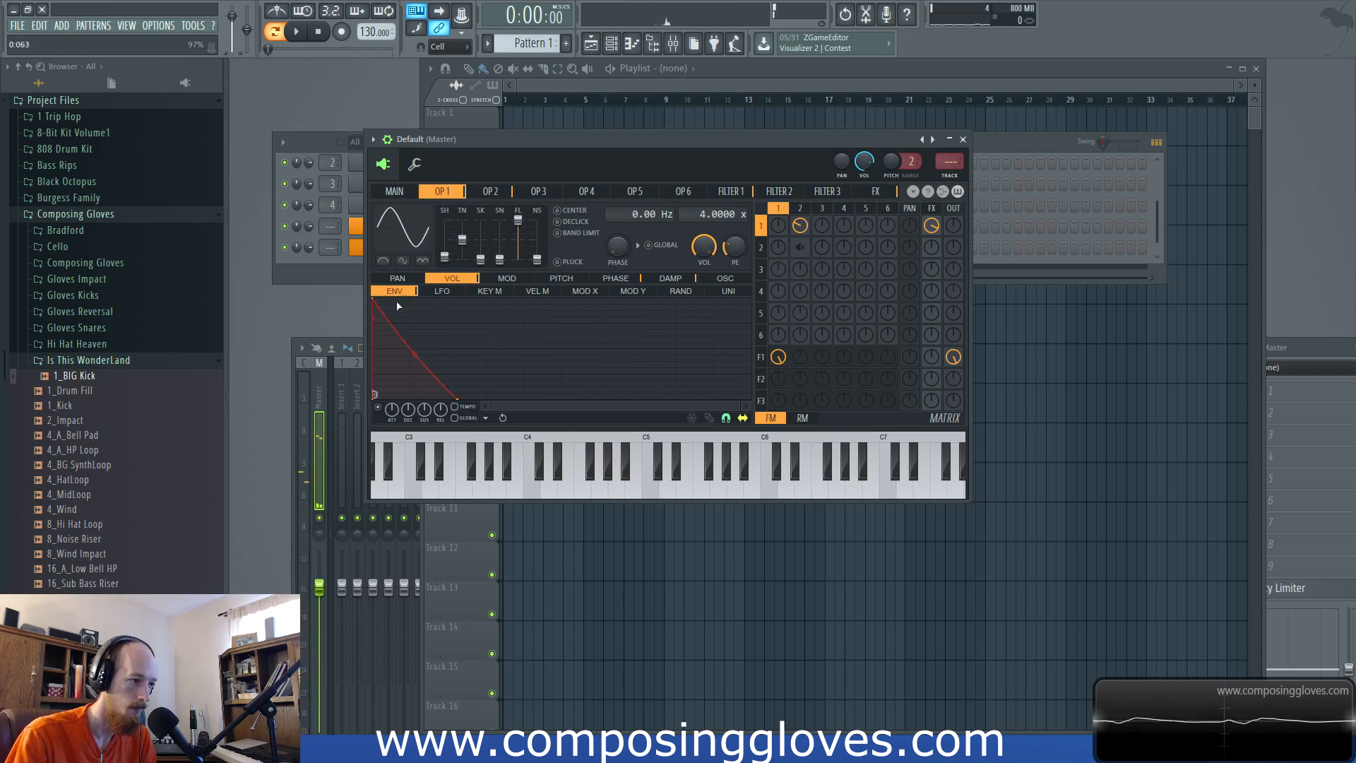
drag(456, 400, 447, 396)
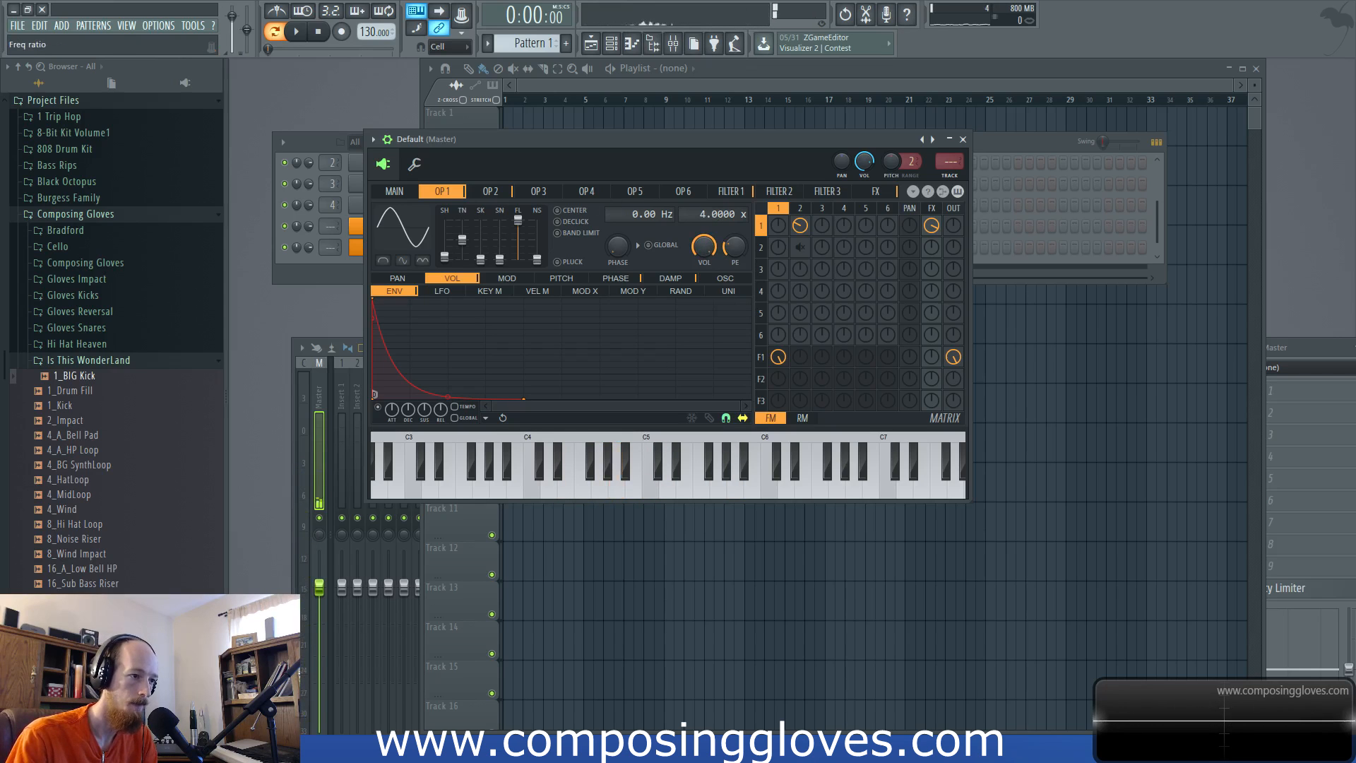
Step: Set operator 2's frequency ratio to 15.0000 and enable its Pluck option
click(490, 191)
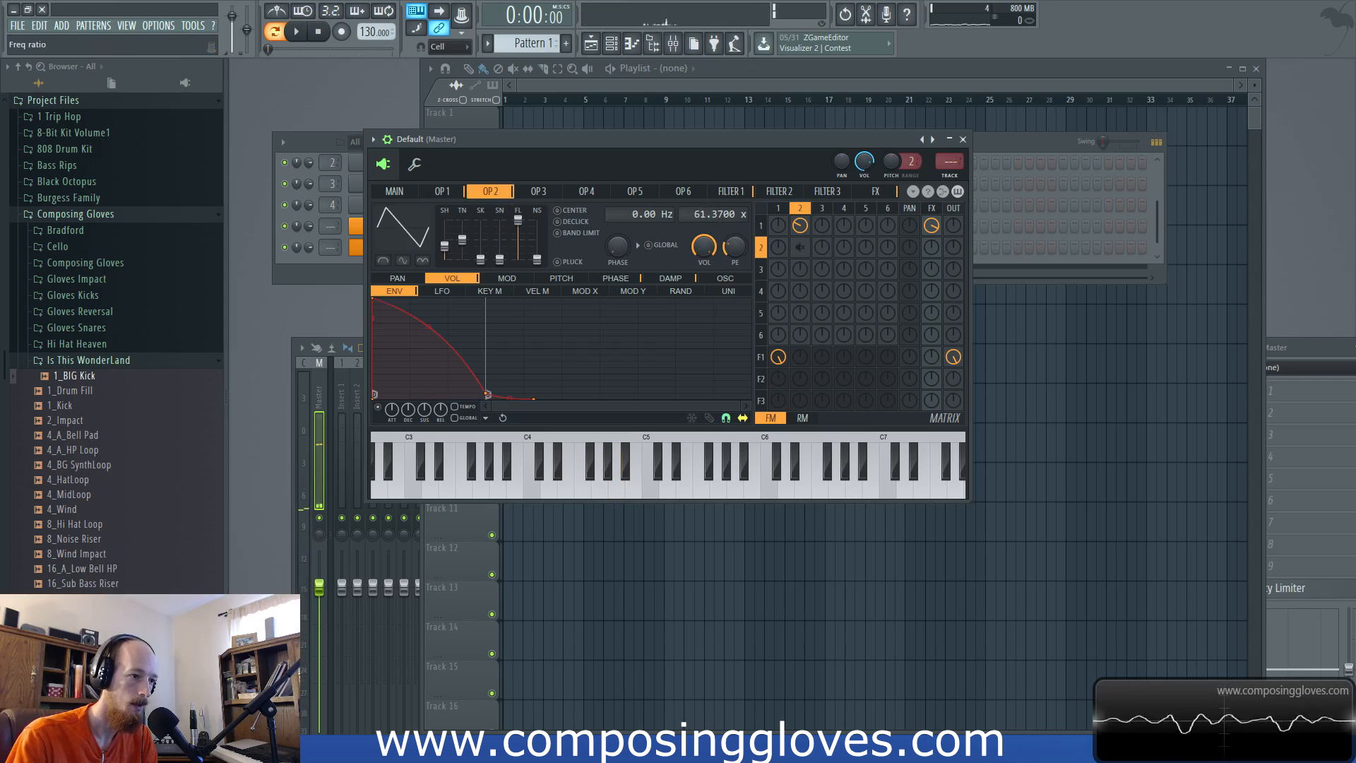
drag(700, 215, 700, 229)
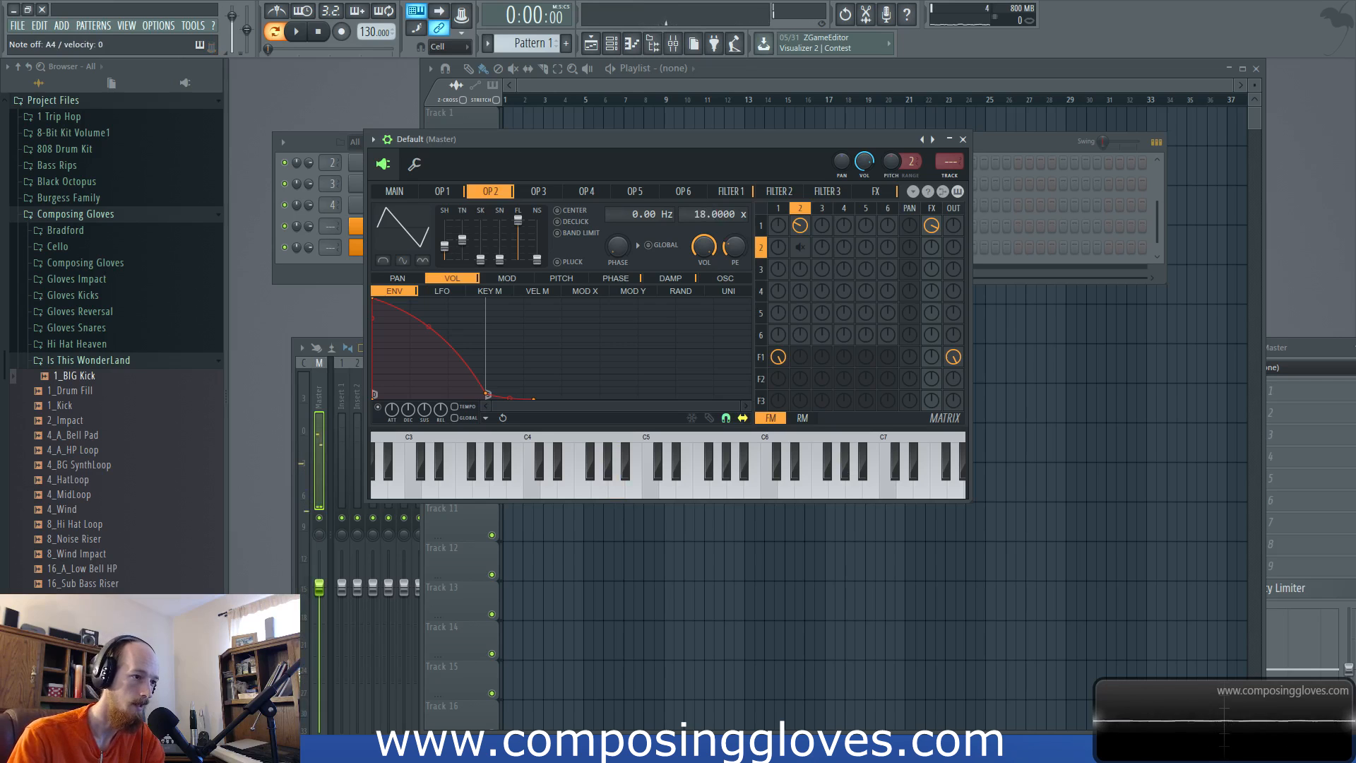
drag(704, 213, 705, 210)
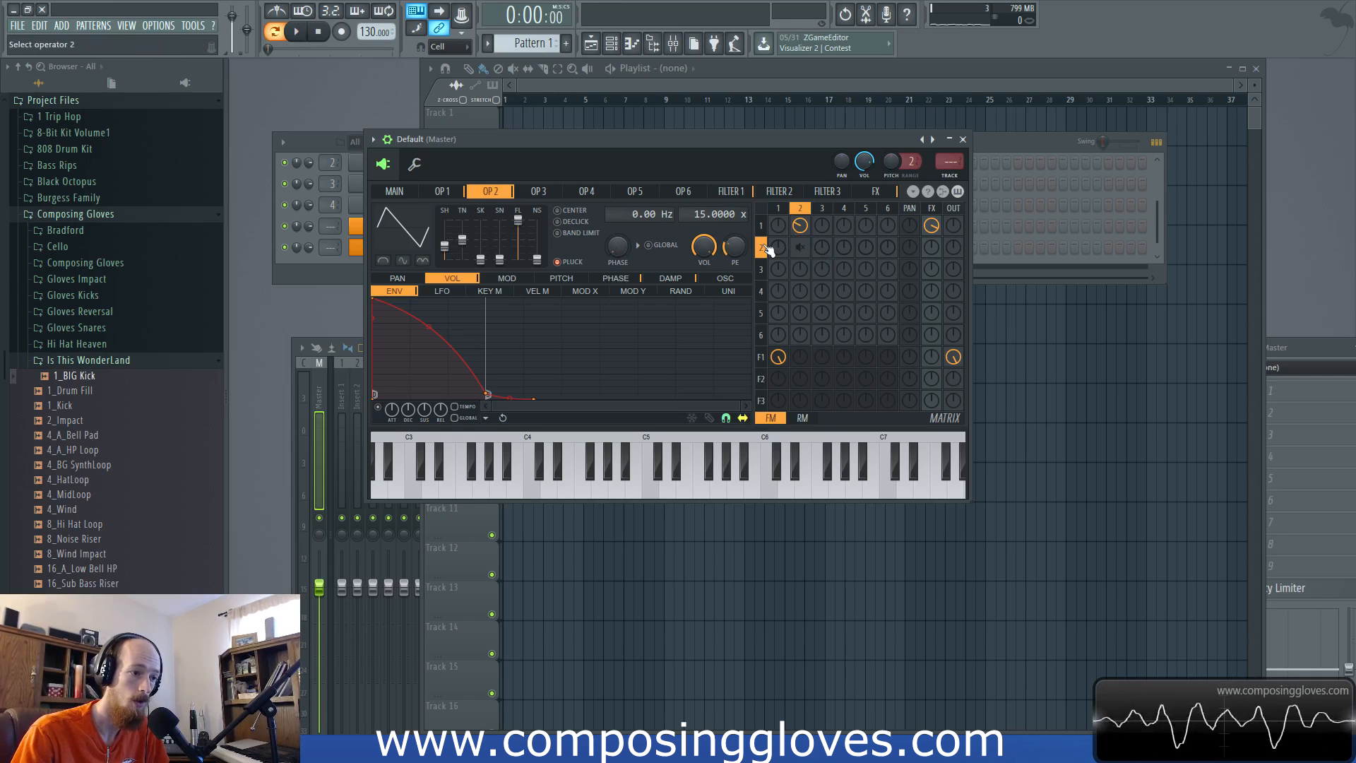
Step: Adjust the amount by which operator 2 frequency-modulates operator 1 in the matrix
drag(799, 225, 800, 236)
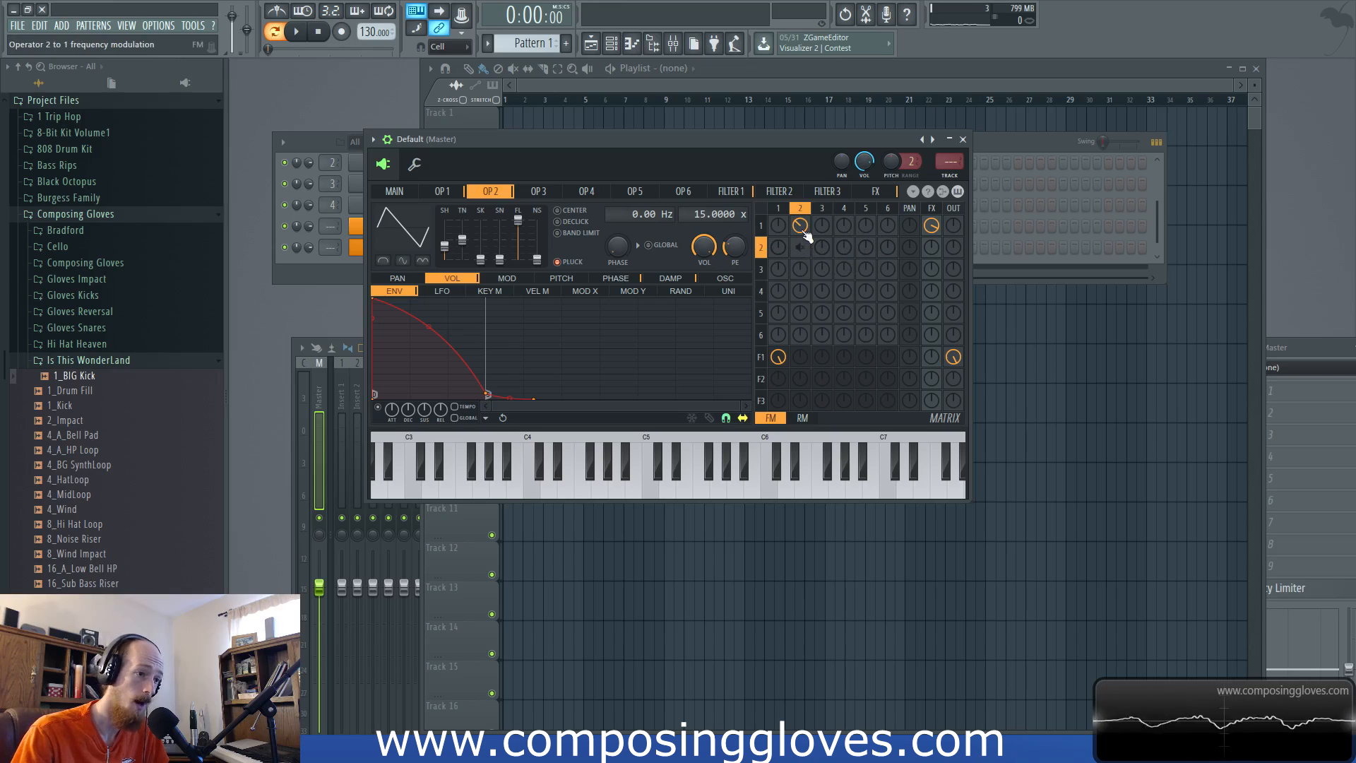
click(779, 209)
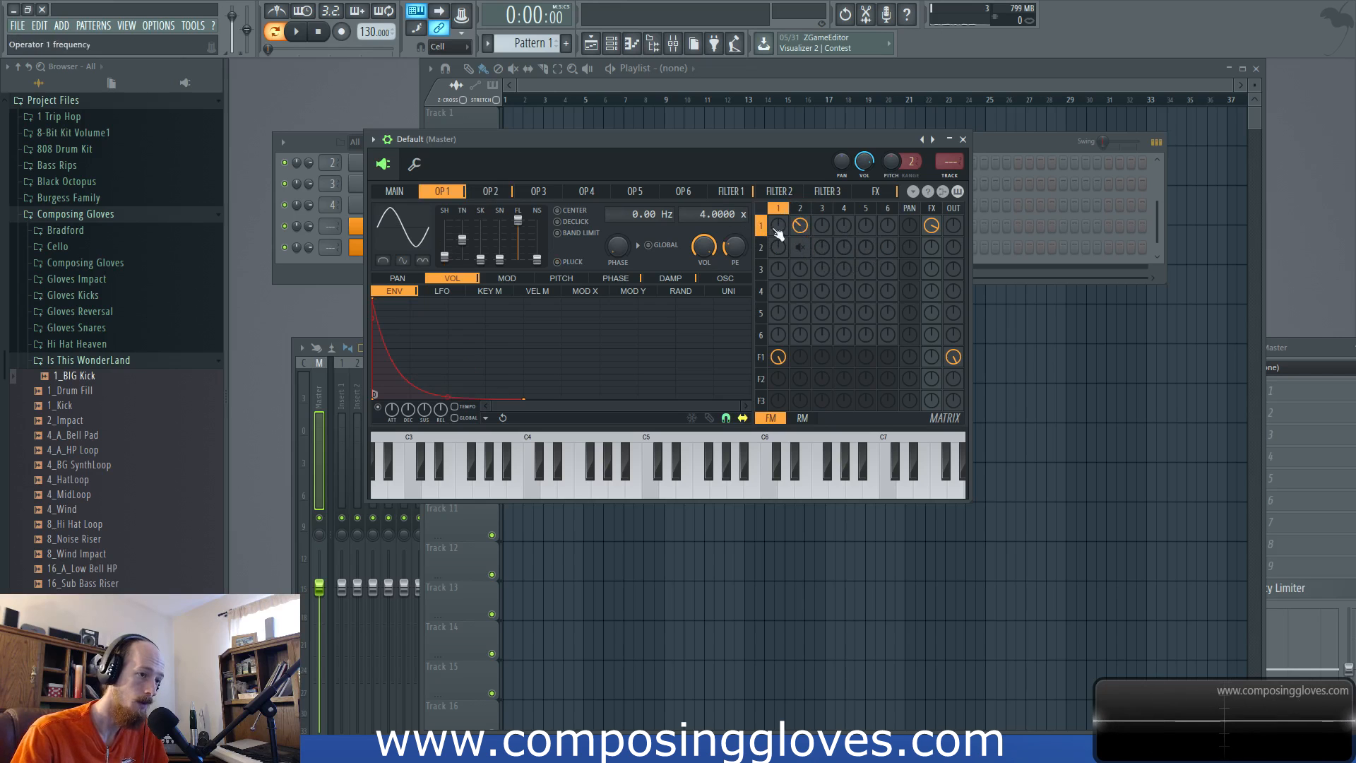
drag(799, 228, 798, 227)
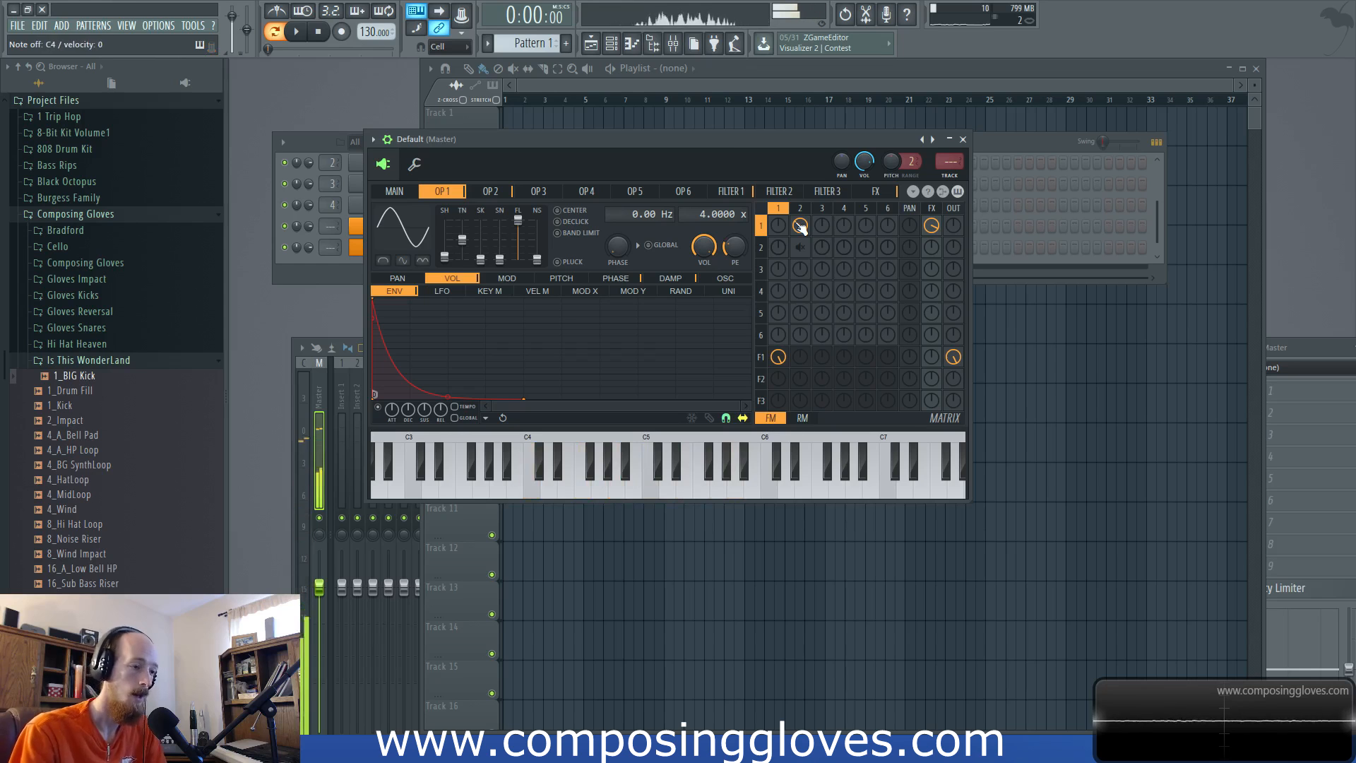
Step: Shift the Sytrus window slightly upward and show operator 1's panning envelope
drag(733, 142, 736, 134)
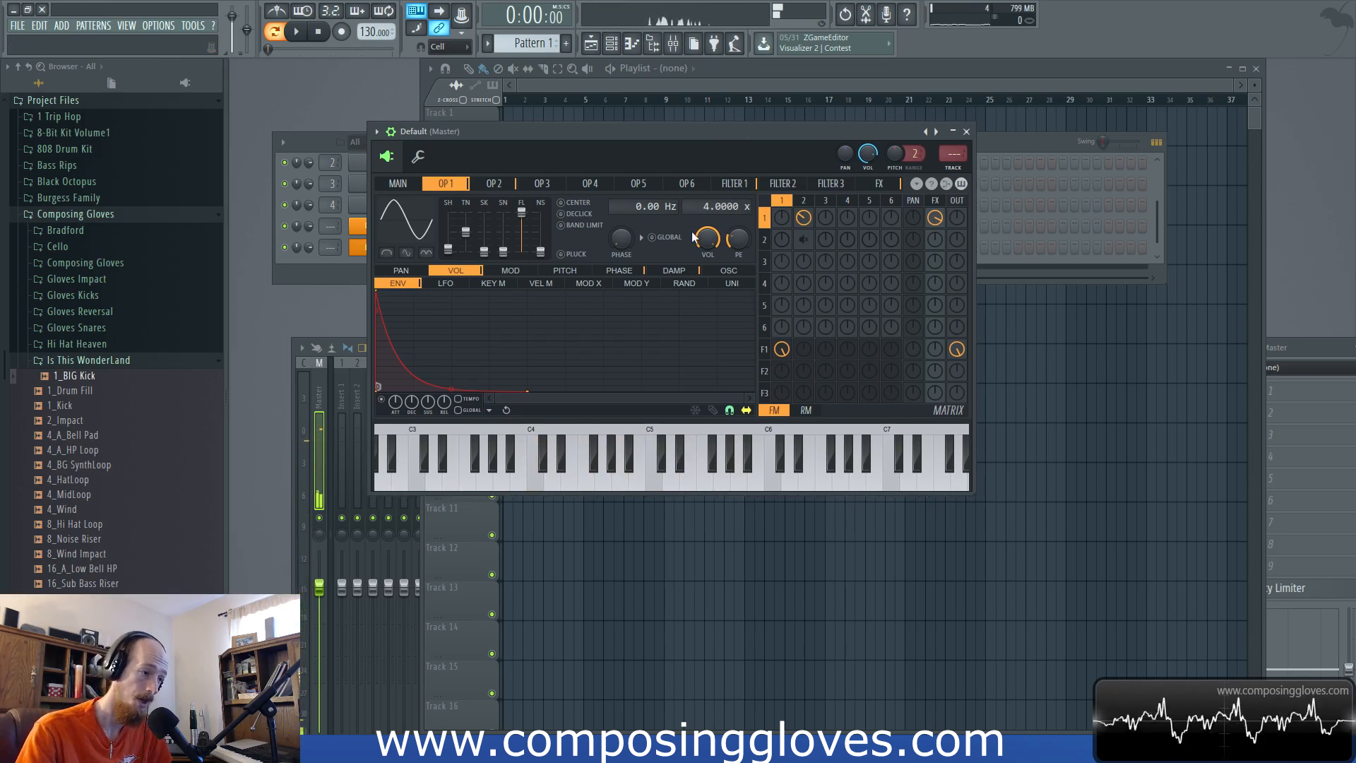
click(400, 271)
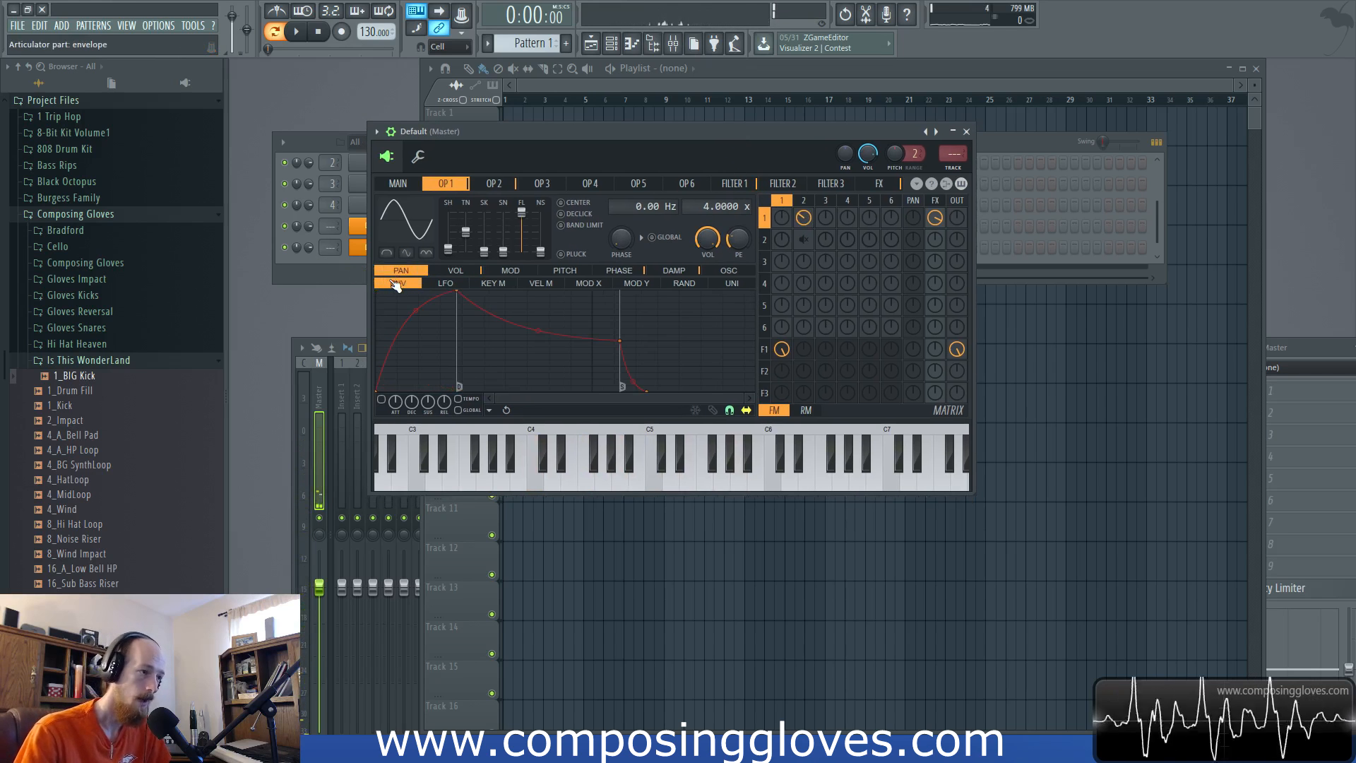